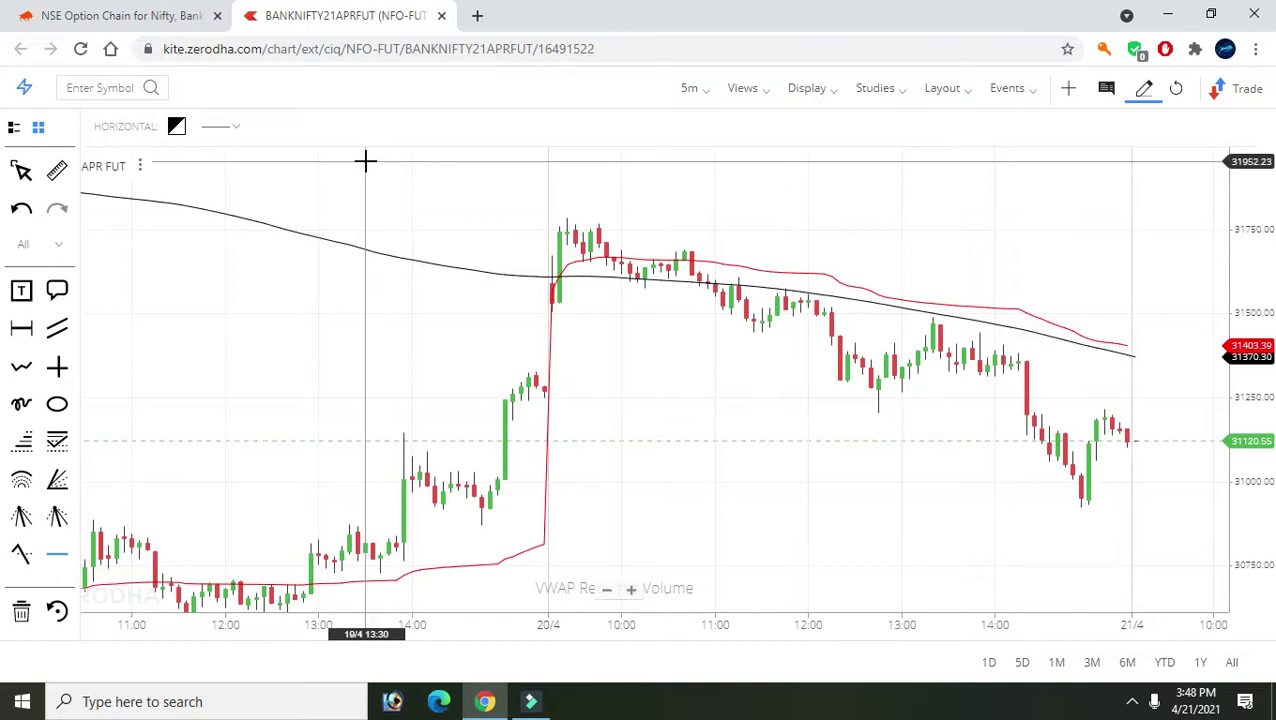
# Draw horizontal levels at 31269.20, 31475.50 and 30956.95 on the Bank Nifty futures chart.
pyautogui.click(98, 470)
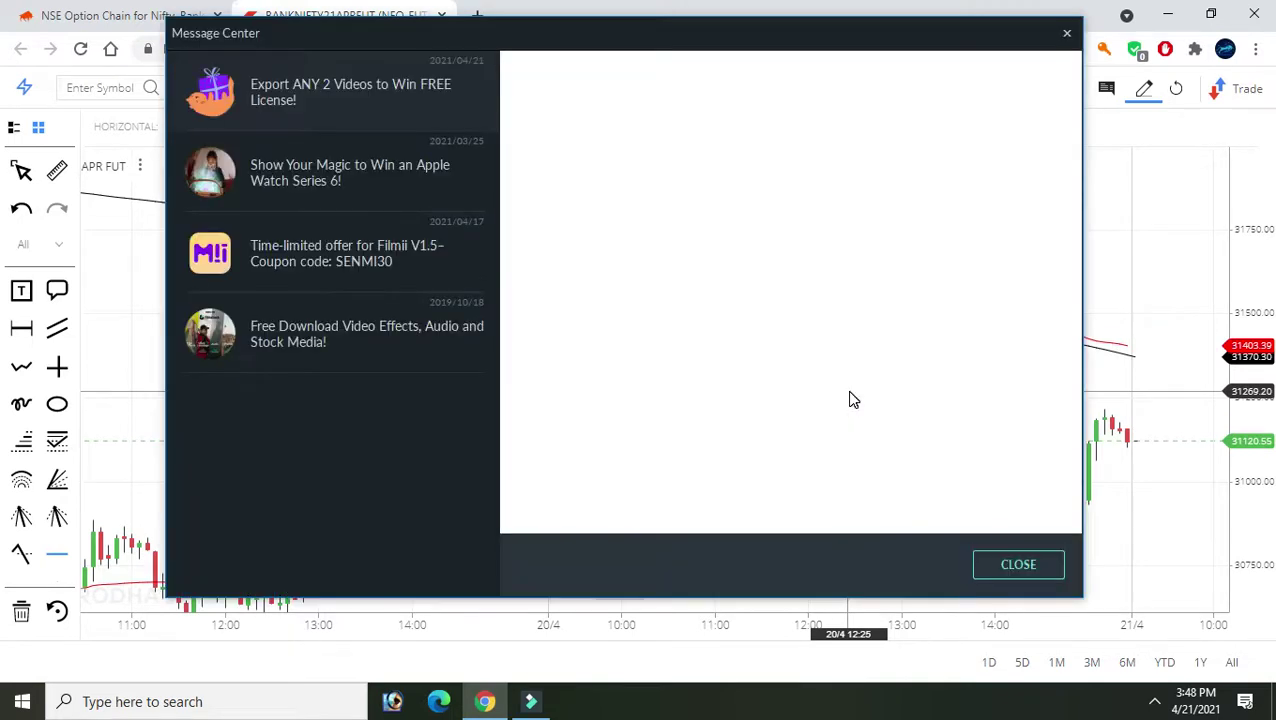
pyautogui.click(1068, 35)
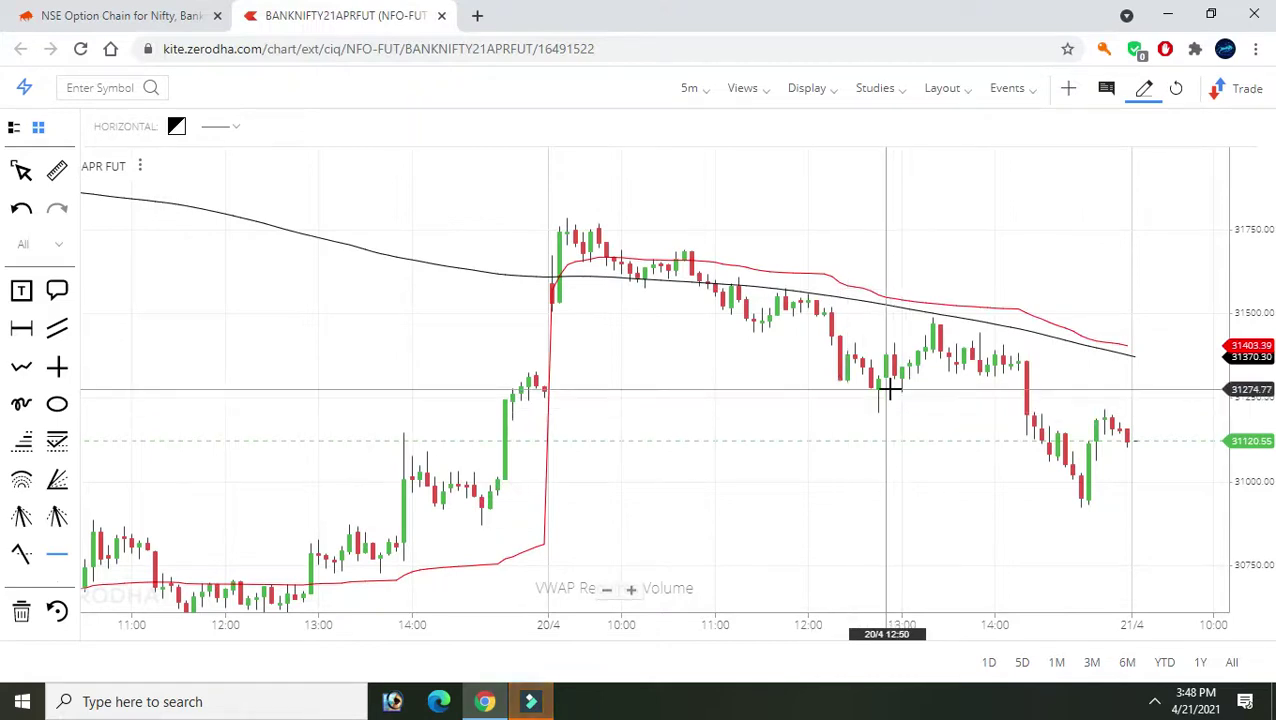
pyautogui.click(889, 392)
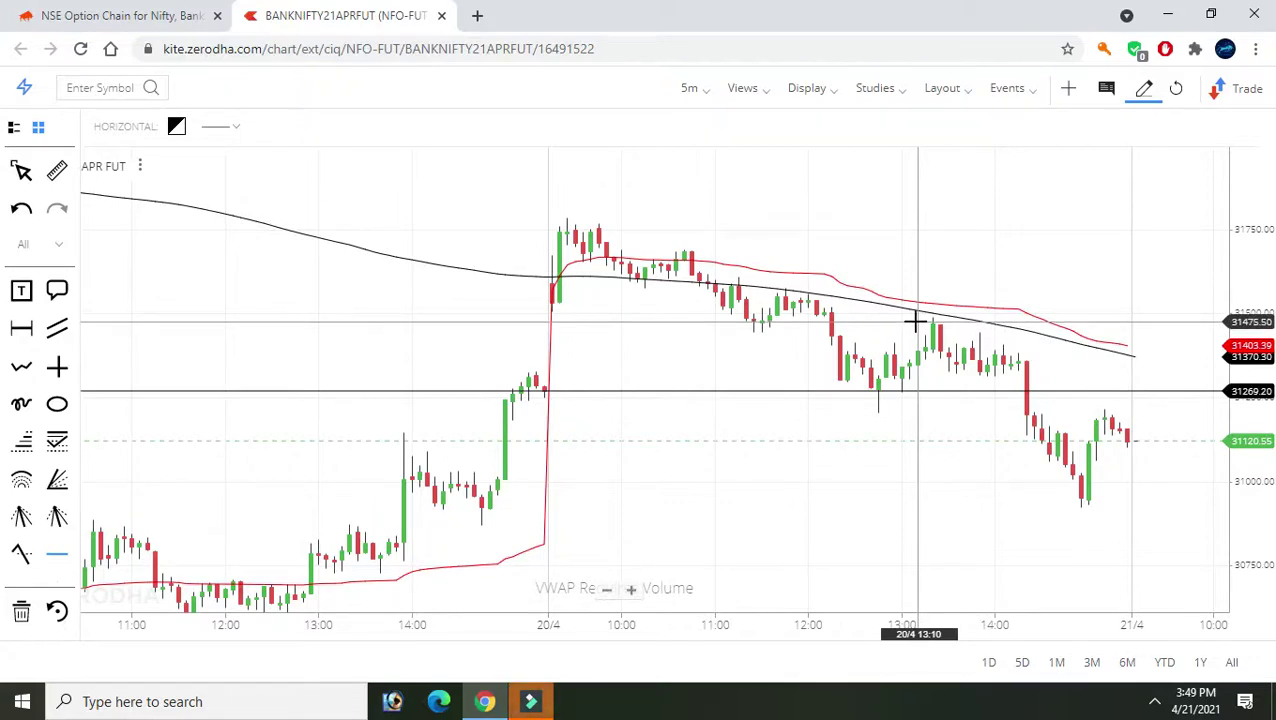
pyautogui.click(916, 321)
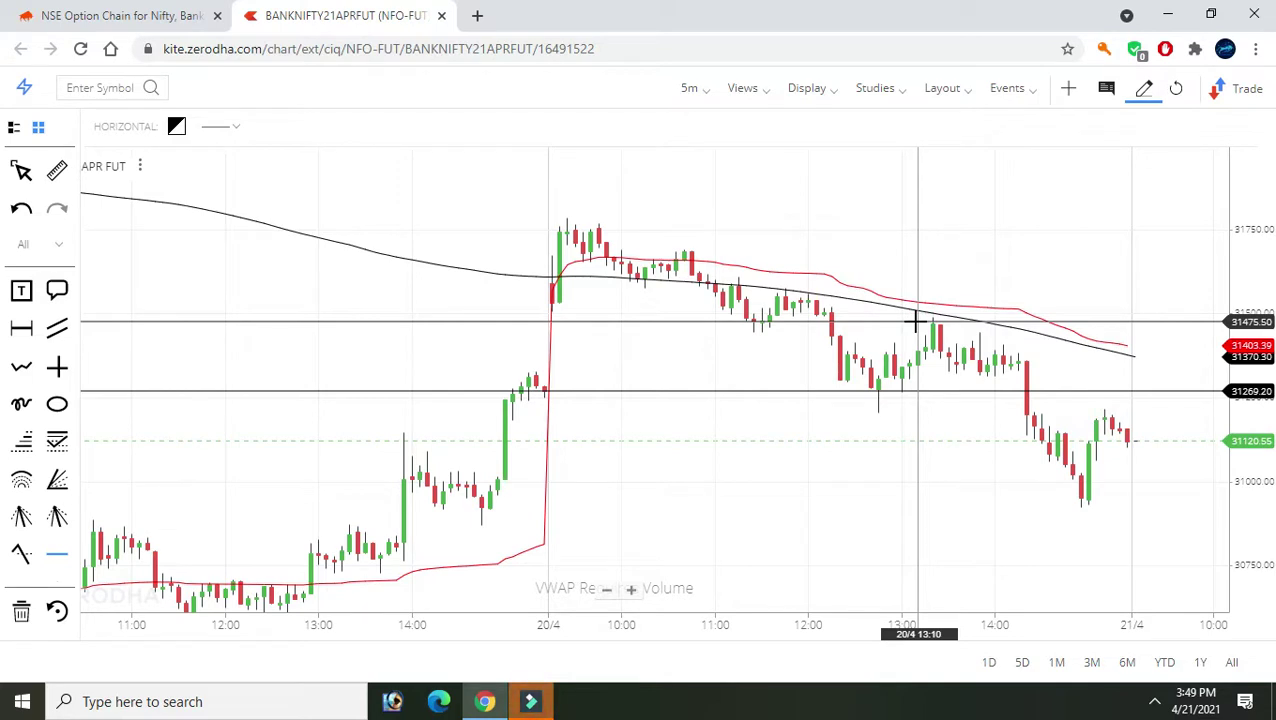
pyautogui.moveTo(916, 321); pyautogui.dragTo(928, 322)
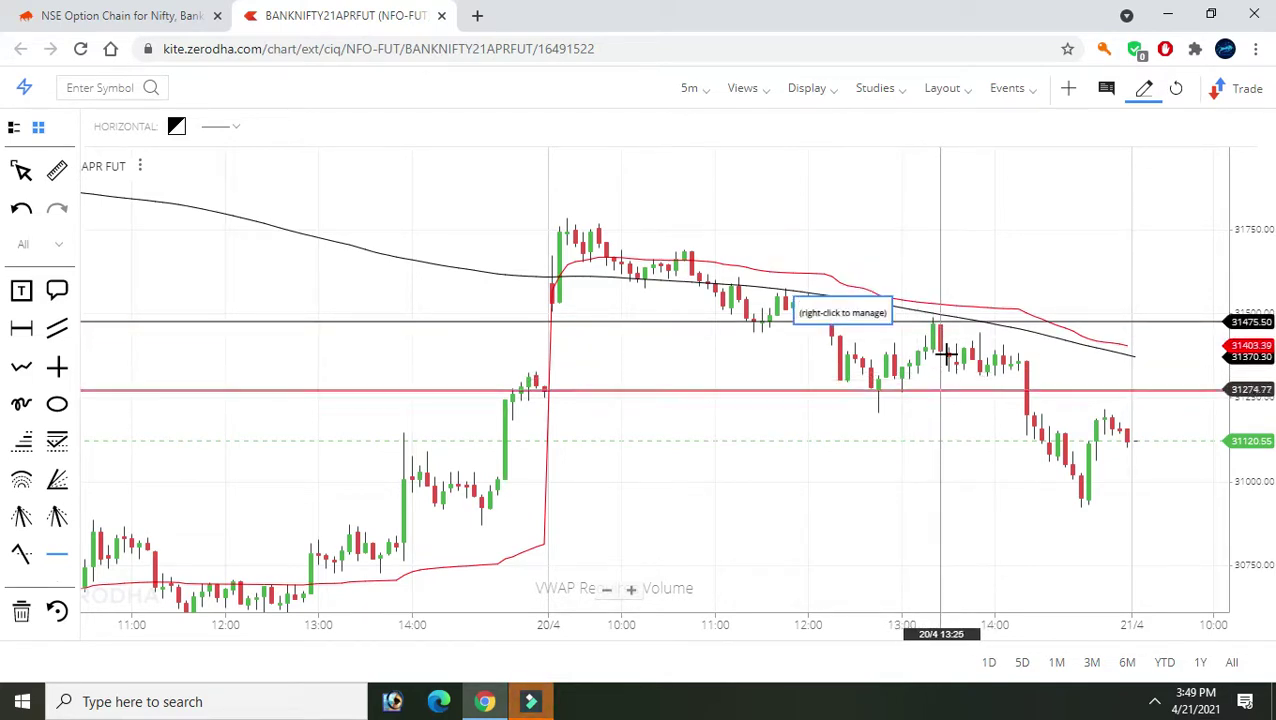
pyautogui.click(1068, 505)
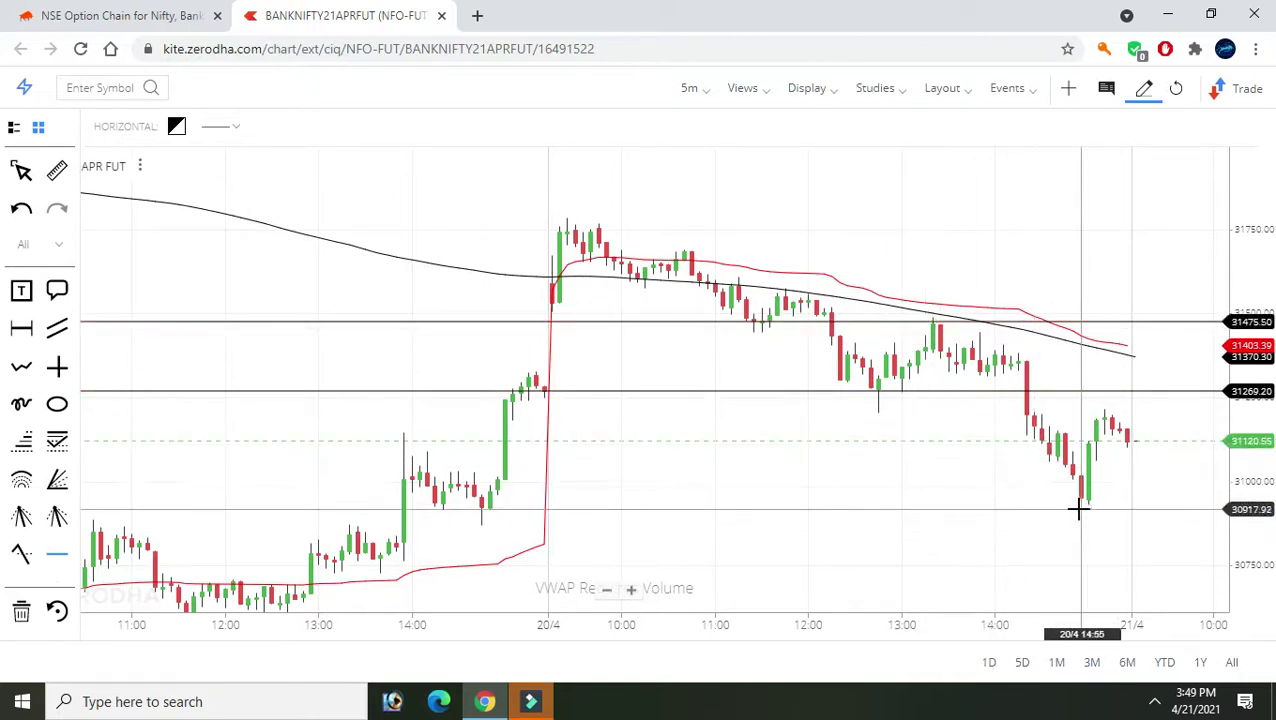
pyautogui.click(1053, 496)
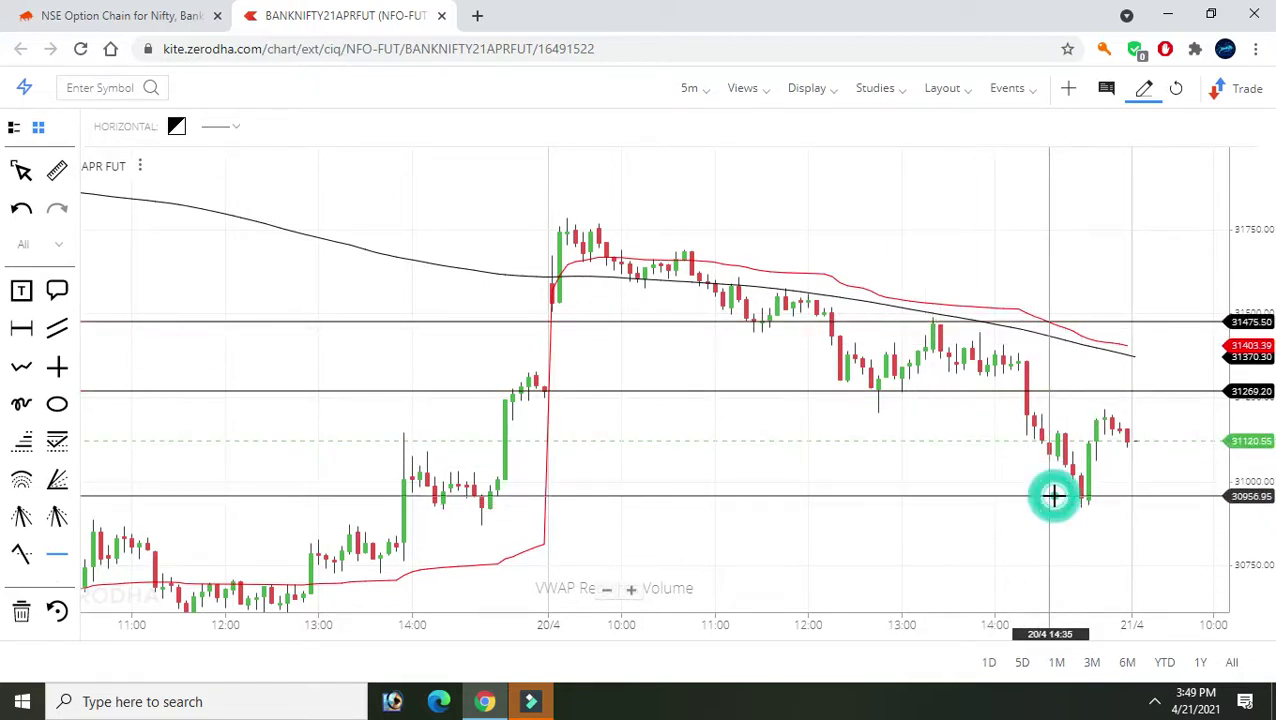
pyautogui.click(21, 403)
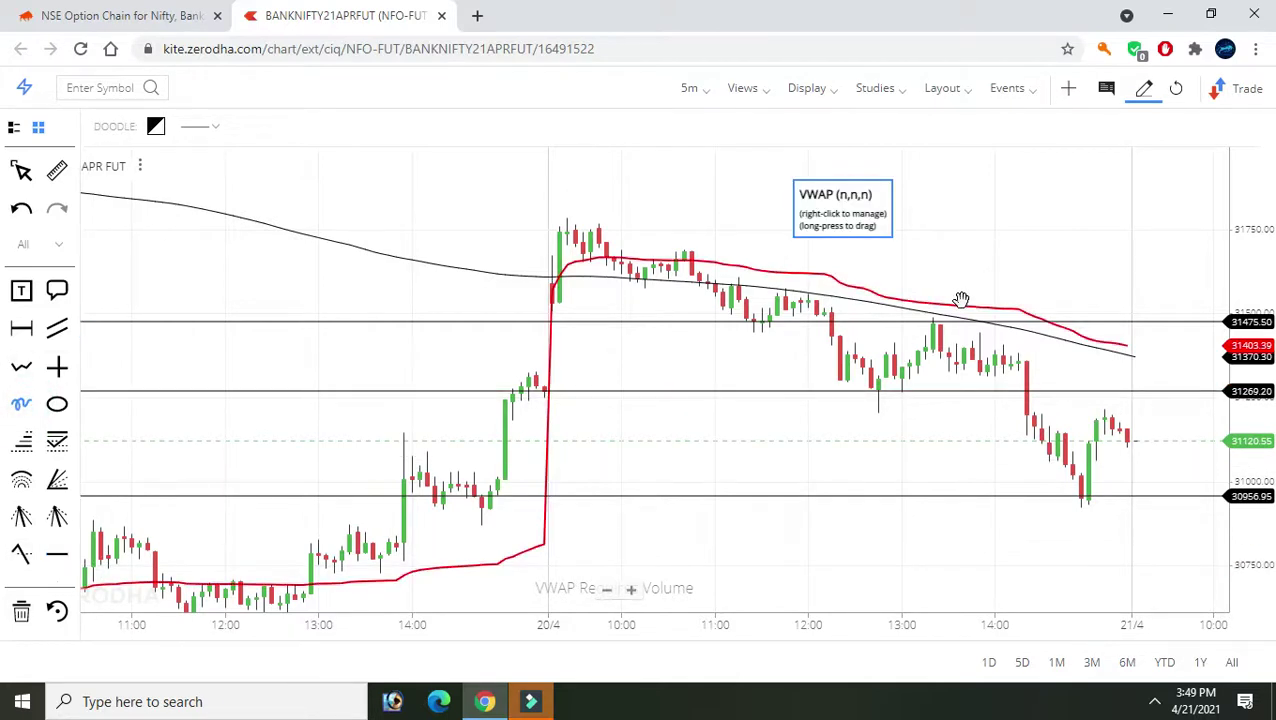
# Sketch a V near 31475.50, a loop around the 31269.20 candles, and a downward stroke.
pyautogui.moveTo(960, 300); pyautogui.dragTo(1067, 283)
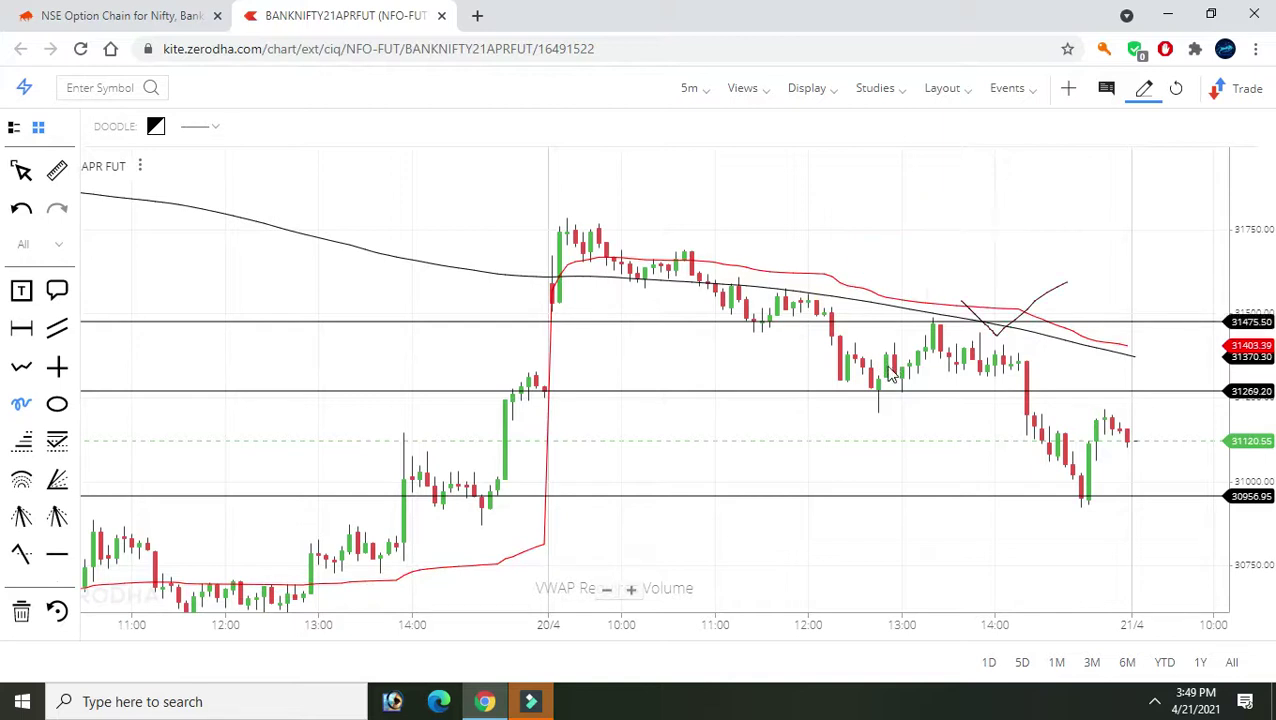
pyautogui.moveTo(846, 380); pyautogui.dragTo(855, 405)
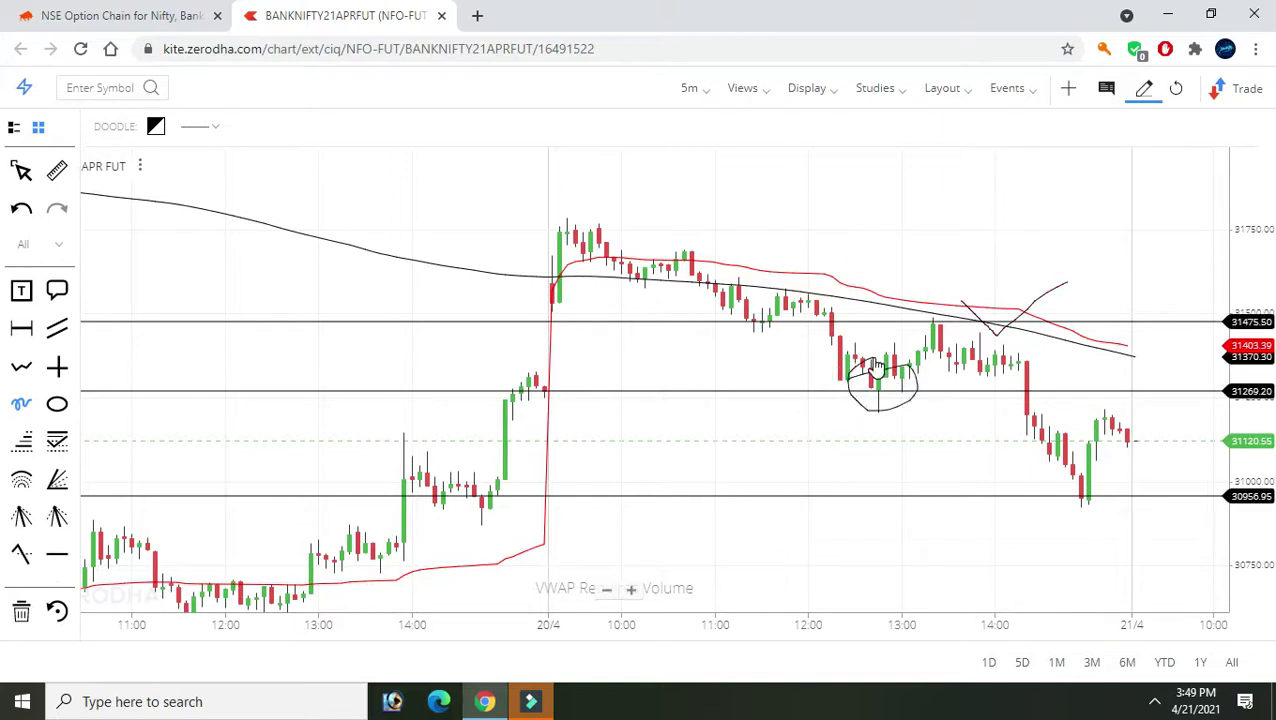
pyautogui.click(830, 461)
pyautogui.moveTo(830, 461); pyautogui.dragTo(870, 530)
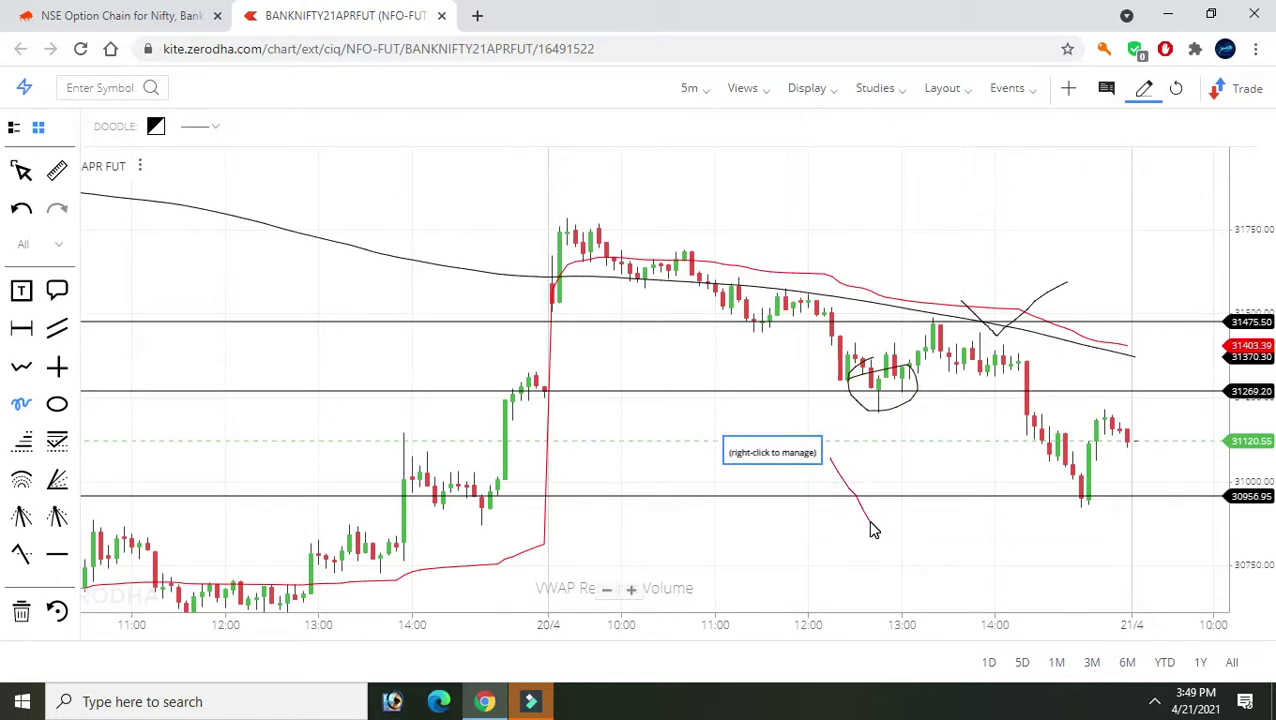
pyautogui.click(529, 703)
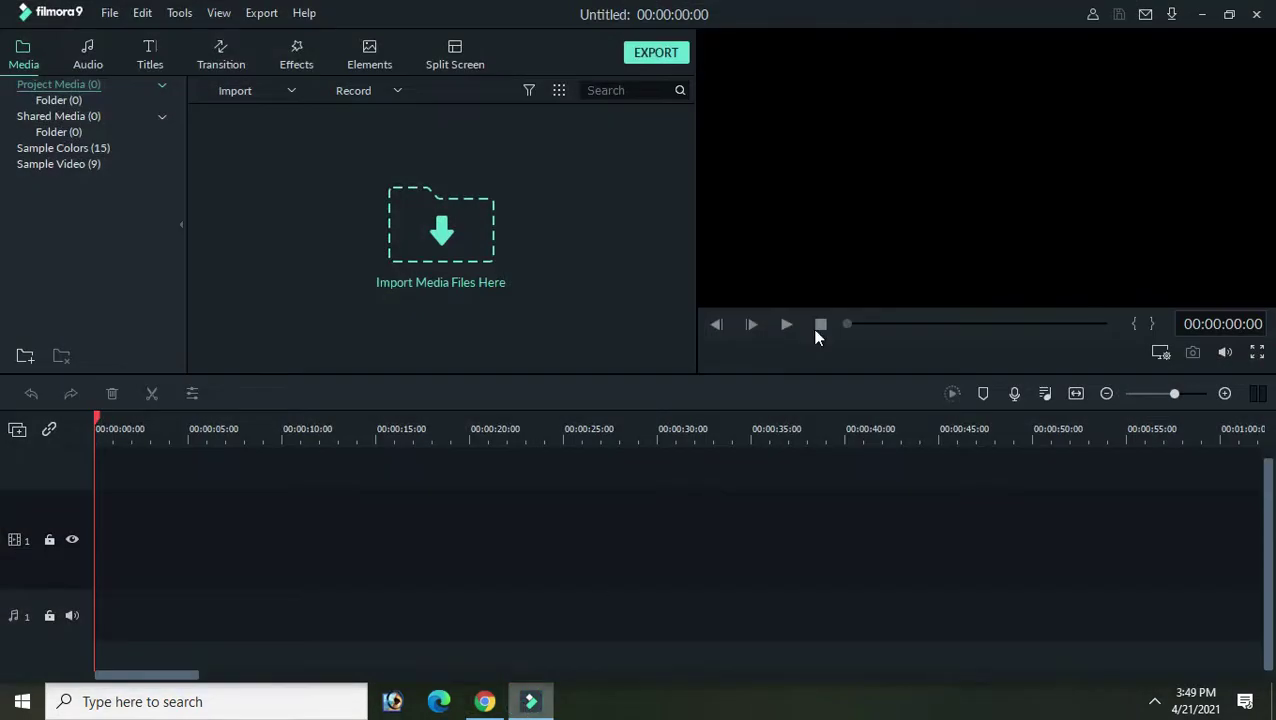
# Minimise the video editor and chart windows to reach the desktop.
pyautogui.click(1205, 20)
pyautogui.moveTo(485, 702)
pyautogui.click(485, 701)
pyautogui.click(513, 648)
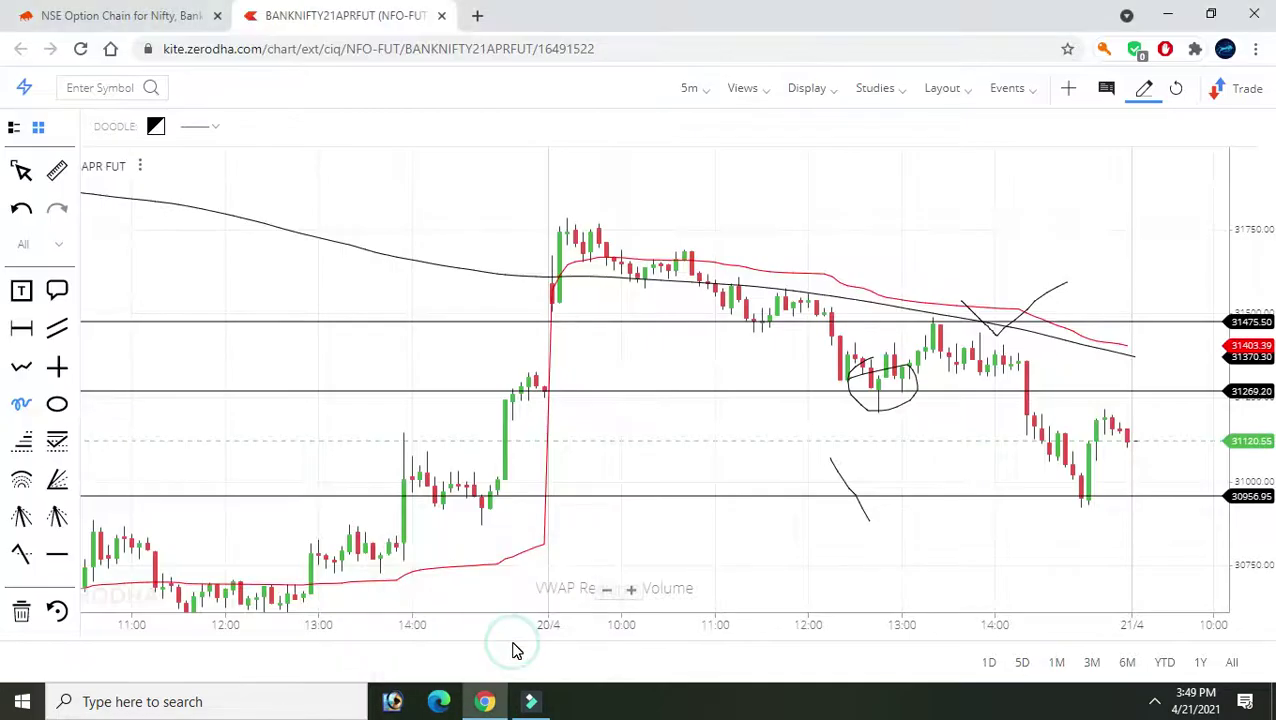
pyautogui.click(1167, 14)
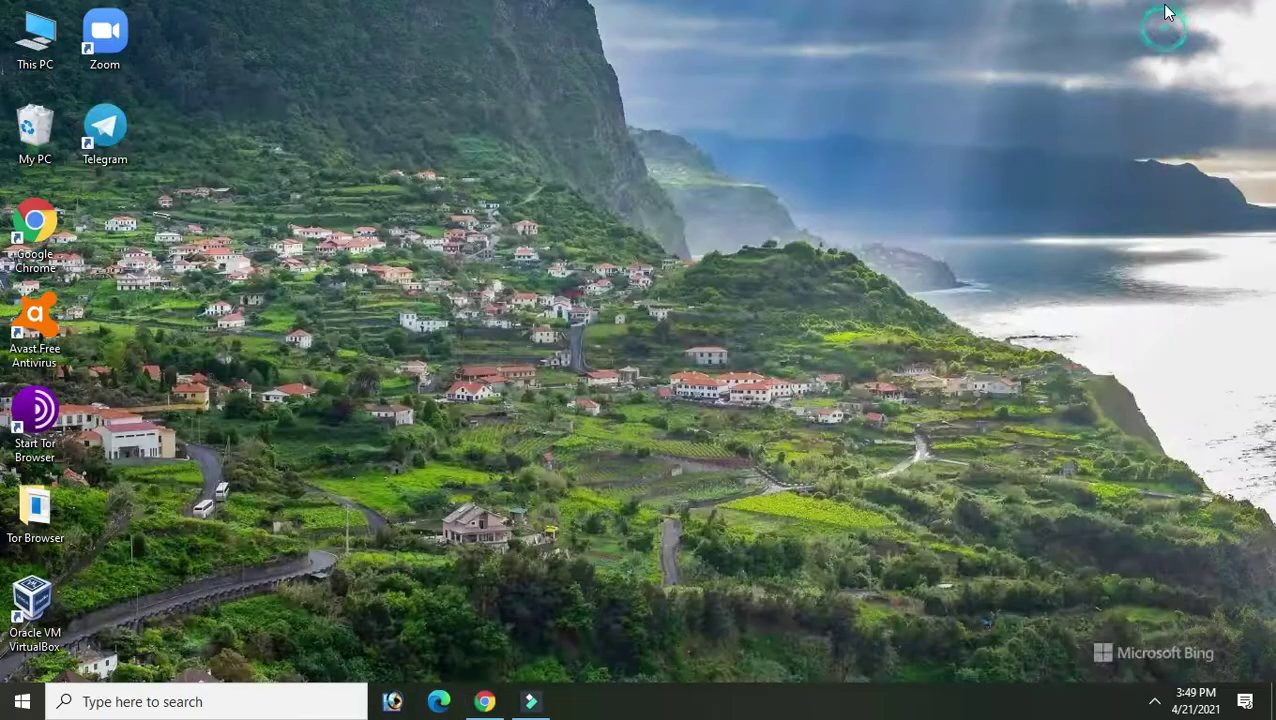
# Open the Bank Nifty Stop Loss workbook from Documents › WD Astrology via My PC.
pyautogui.doubleClick(57, 122)
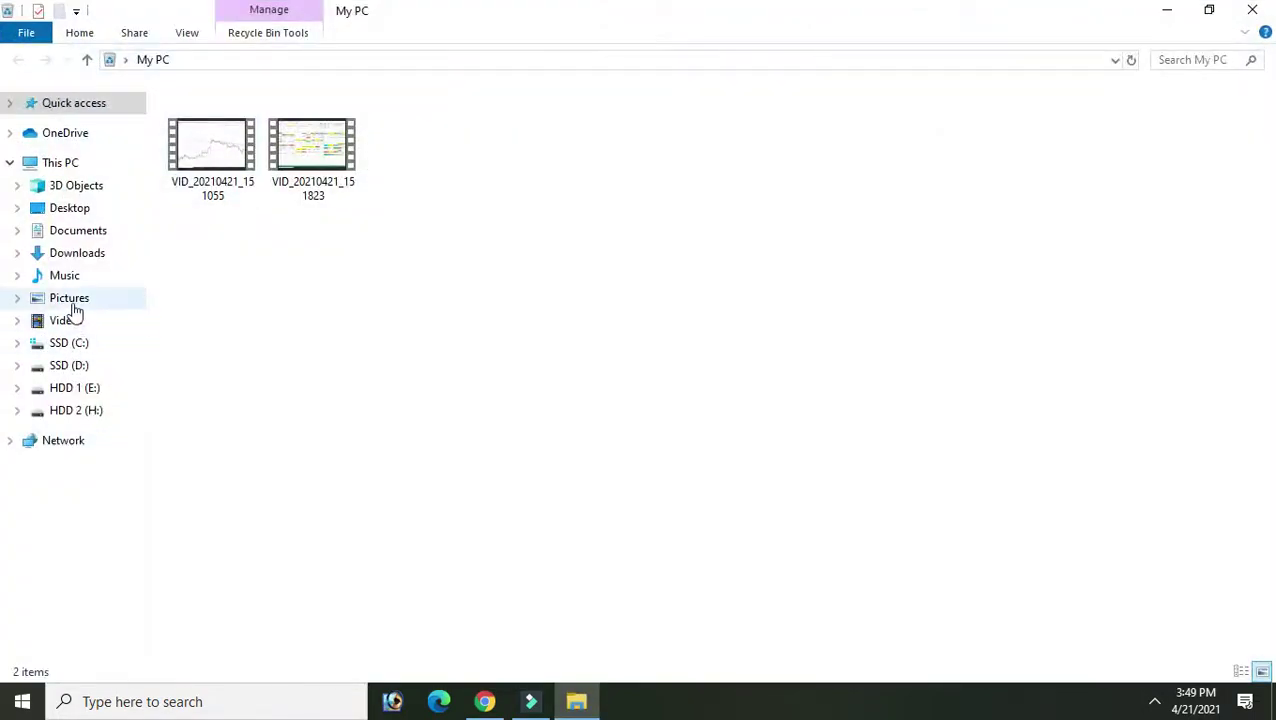
pyautogui.click(92, 234)
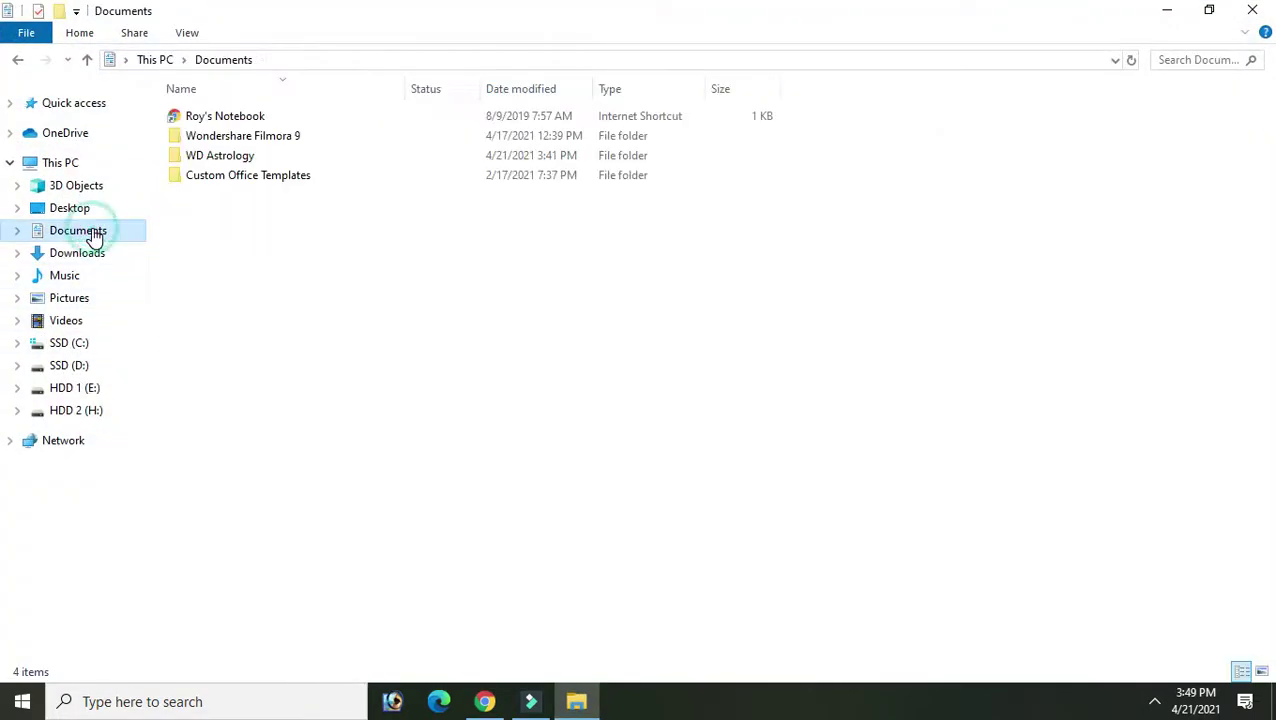
pyautogui.doubleClick(245, 157)
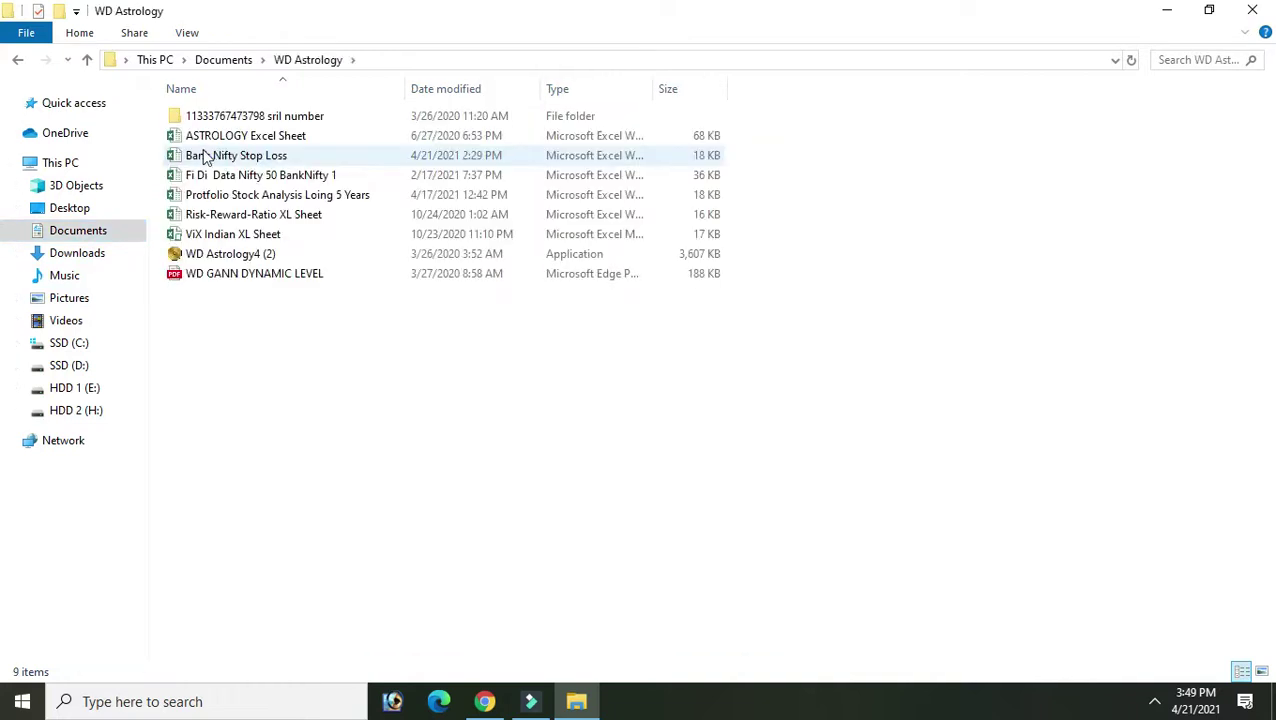
pyautogui.doubleClick(280, 158)
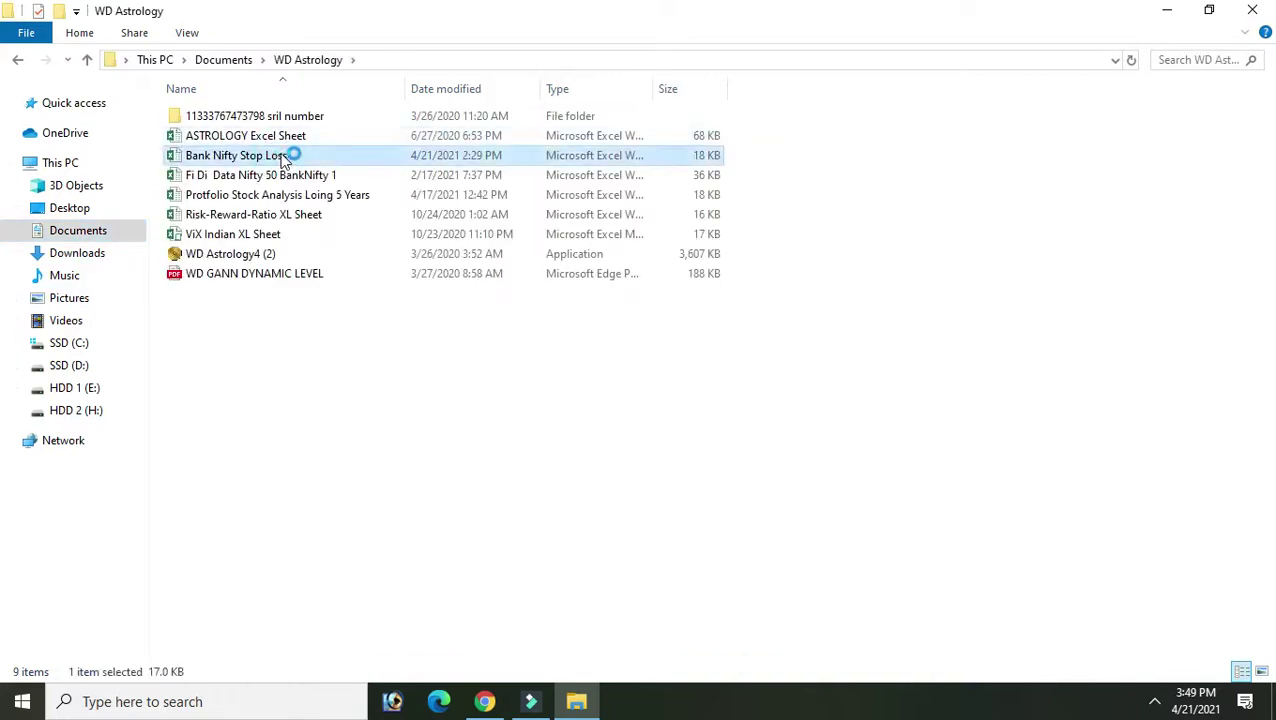
# Close File Explorer once the workbook loads and return to the Kite chart in Chrome.
pyautogui.click(1252, 10)
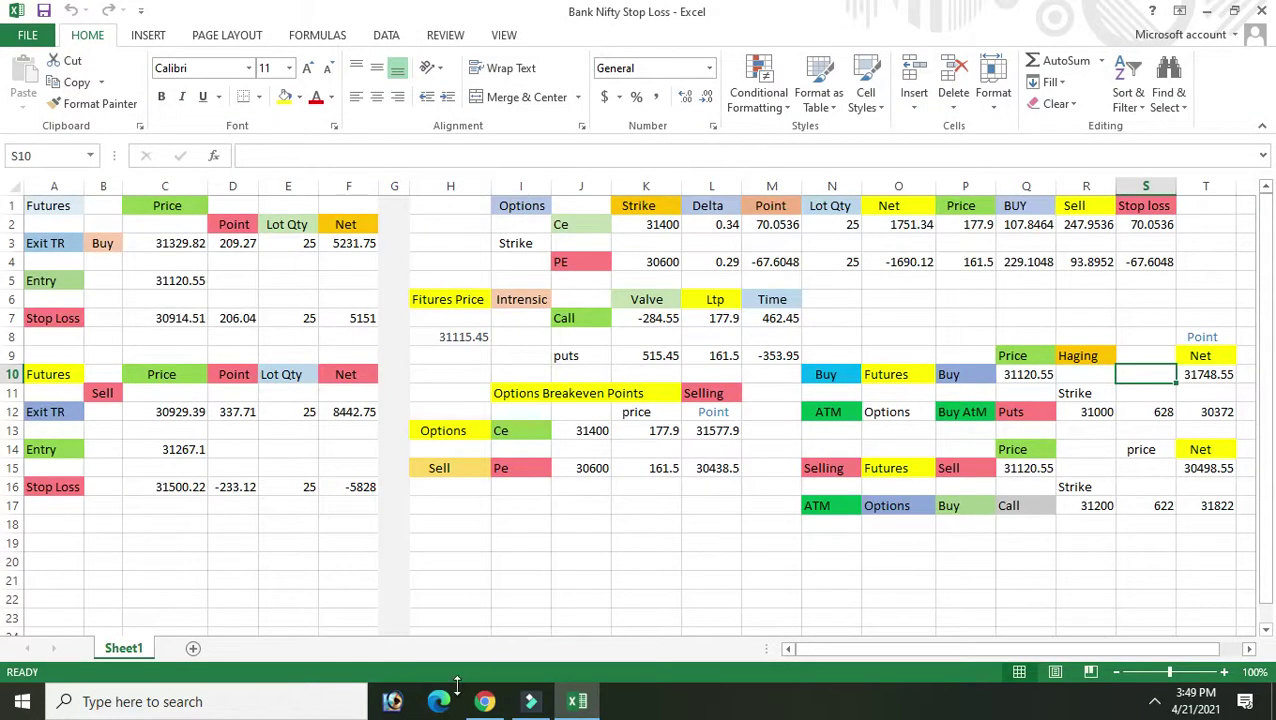
pyautogui.click(490, 703)
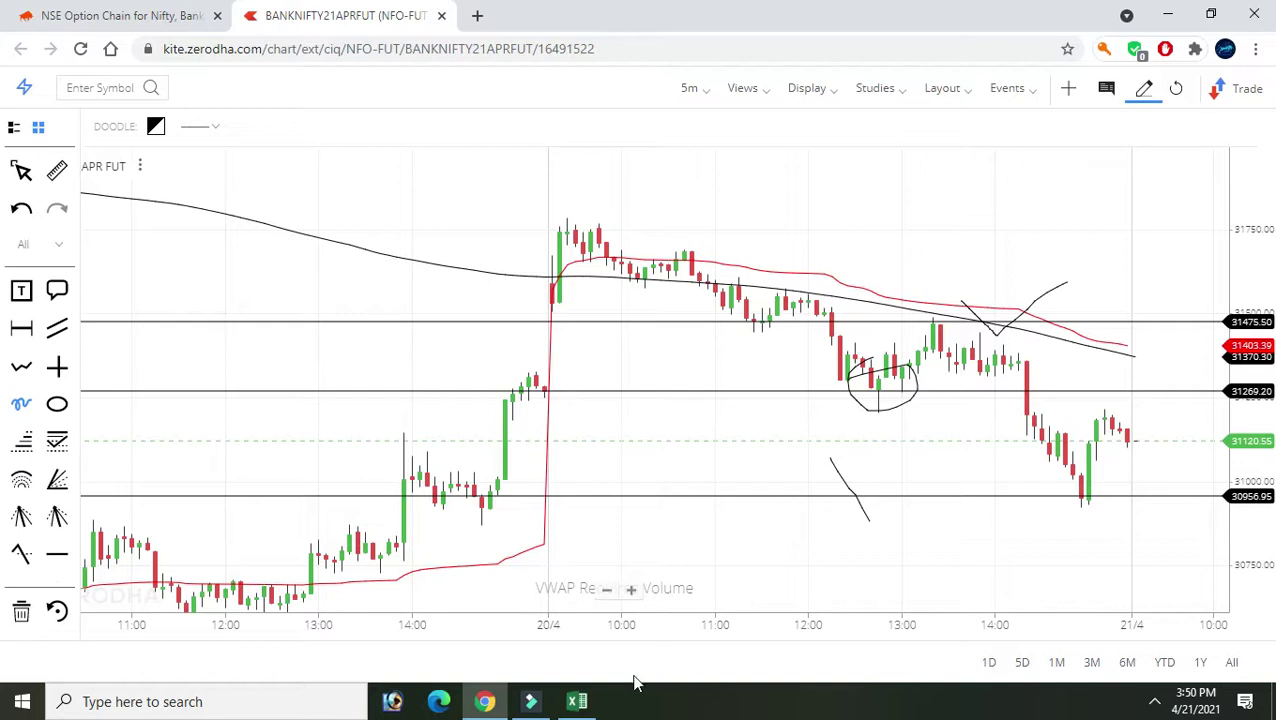
# Switch back to the Bank Nifty Stop Loss workbook in Excel.
pyautogui.click(586, 702)
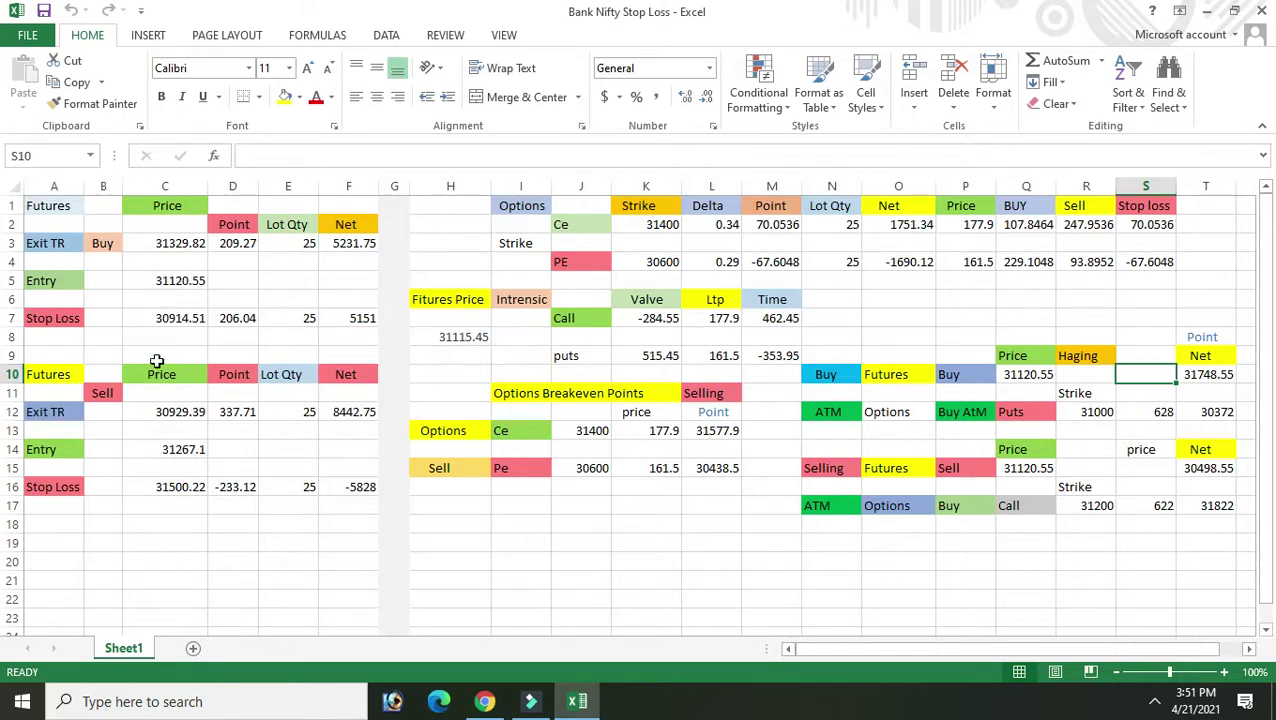
# Replace the futures Entry price in C5 with 31269.20.
pyautogui.click(181, 280)
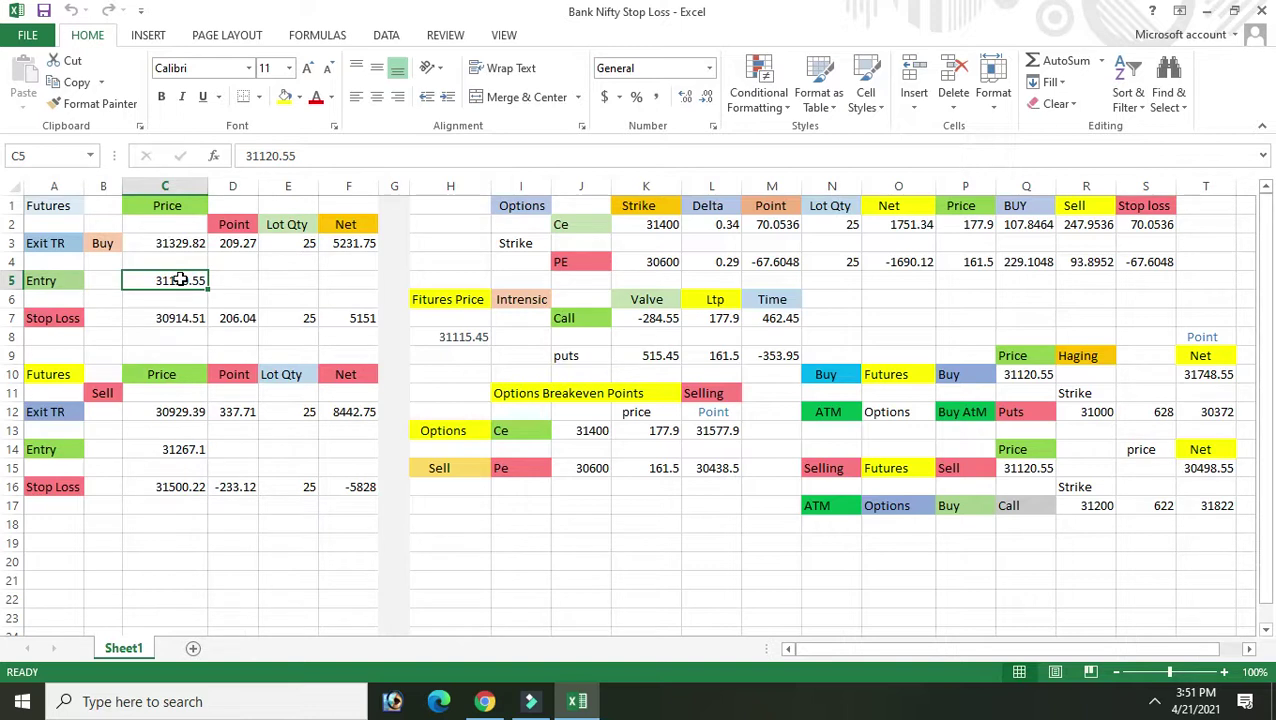
pyautogui.press('Delete')
pyautogui.write('31')
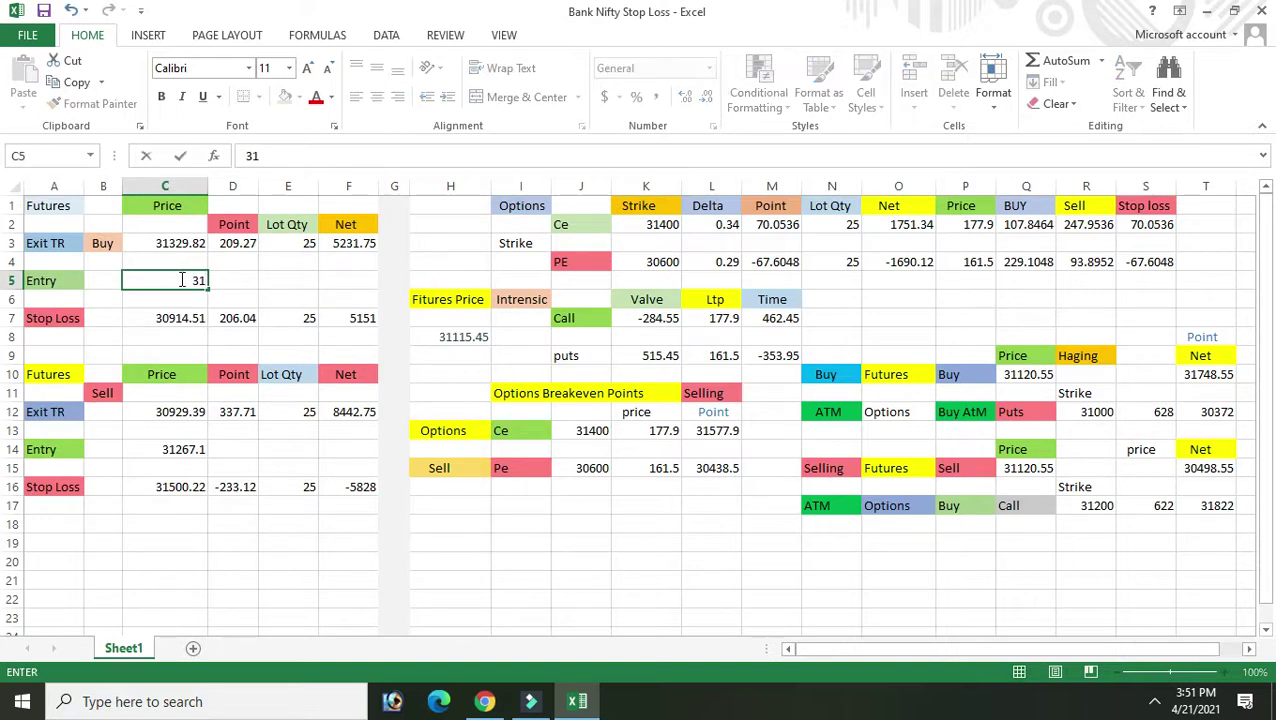
pyautogui.write('2')
pyautogui.write('69')
pyautogui.write('.20')
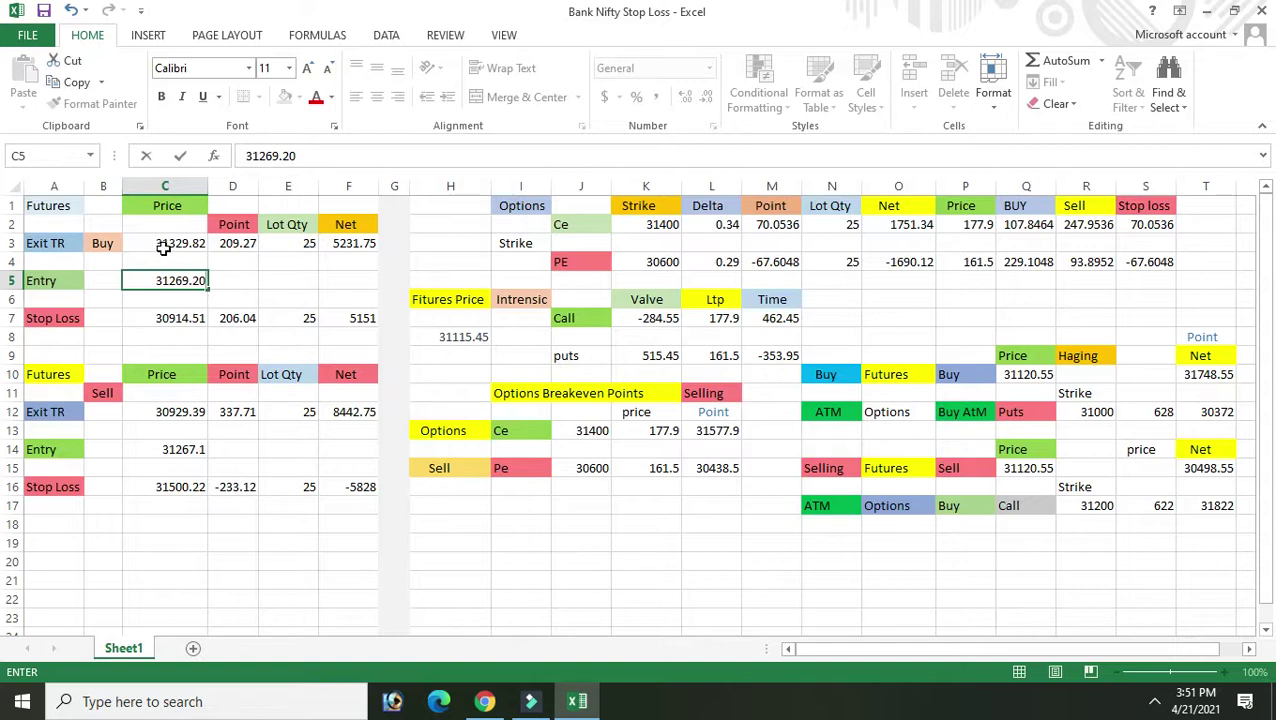
pyautogui.click(176, 319)
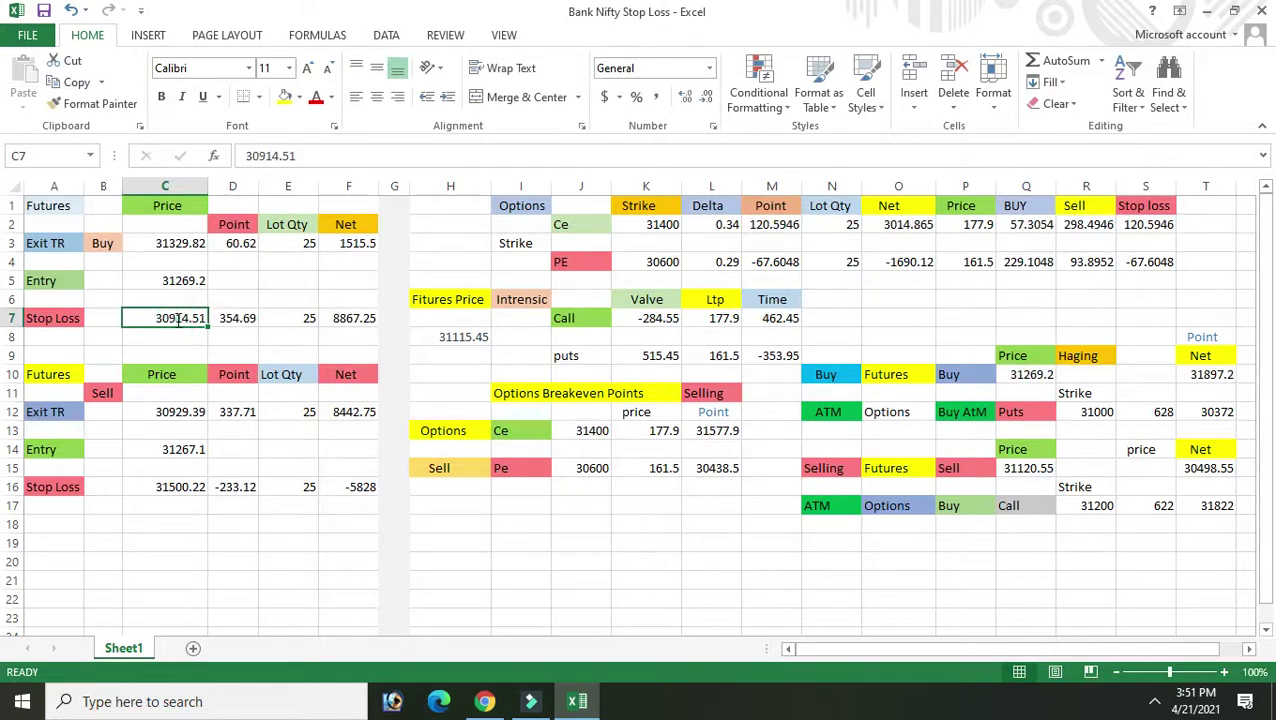
# Overwrite the Stop Loss in C7 with 31475.50, giving a net of -5157.5.
pyautogui.doubleClick(177, 319)
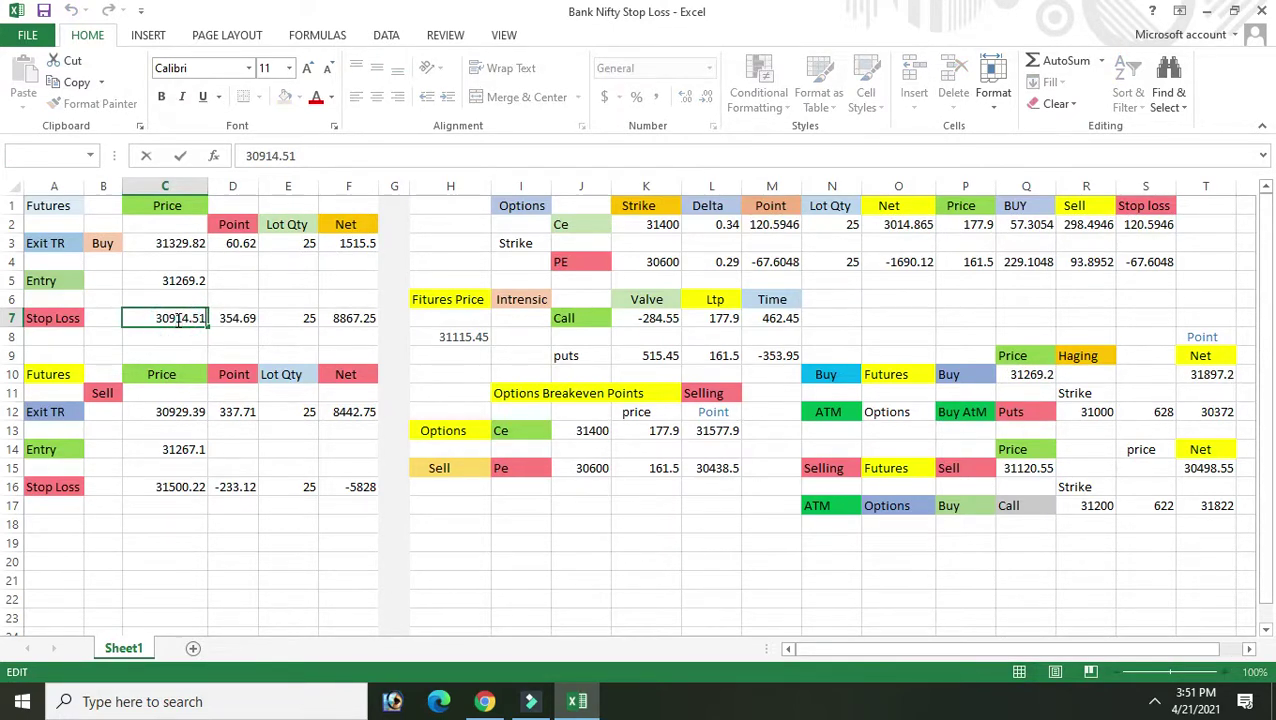
pyautogui.press('BackSpace')
pyautogui.press('BackSpace')
pyautogui.press('BackSpace')
pyautogui.press('BackSpace')
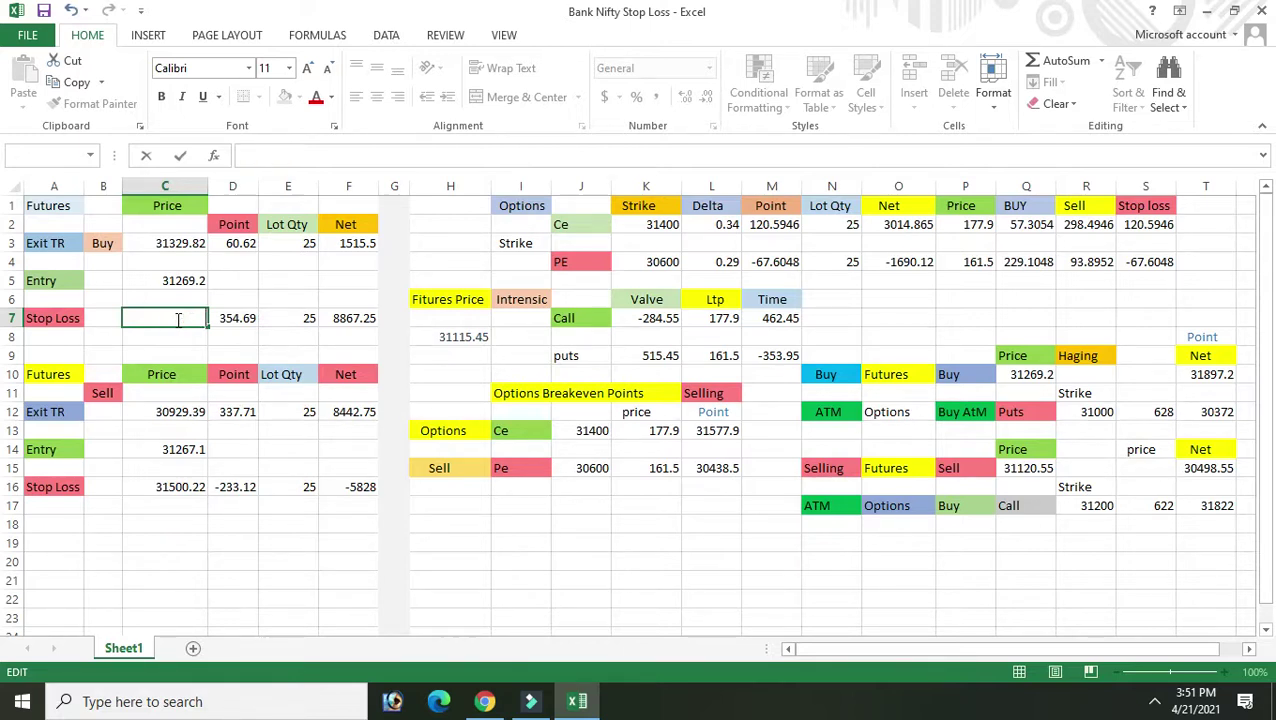
pyautogui.write('31')
pyautogui.write('475')
pyautogui.write('.')
pyautogui.write('50')
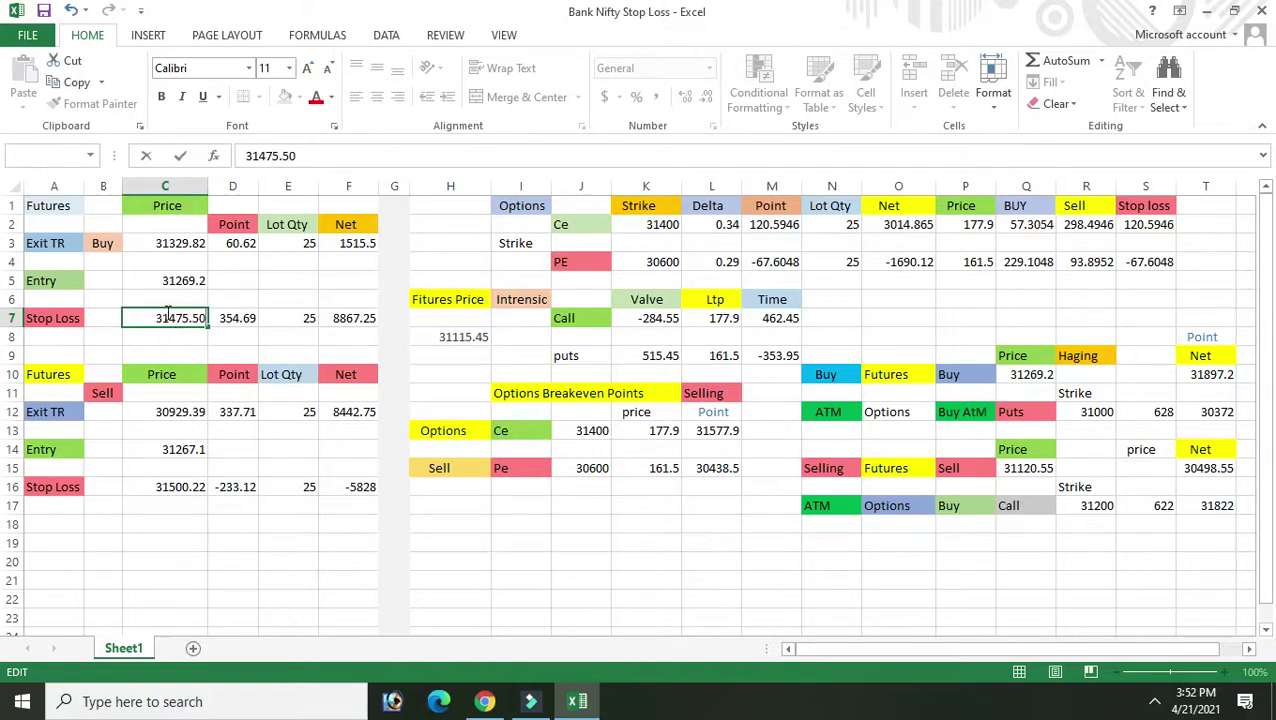
pyautogui.click(137, 299)
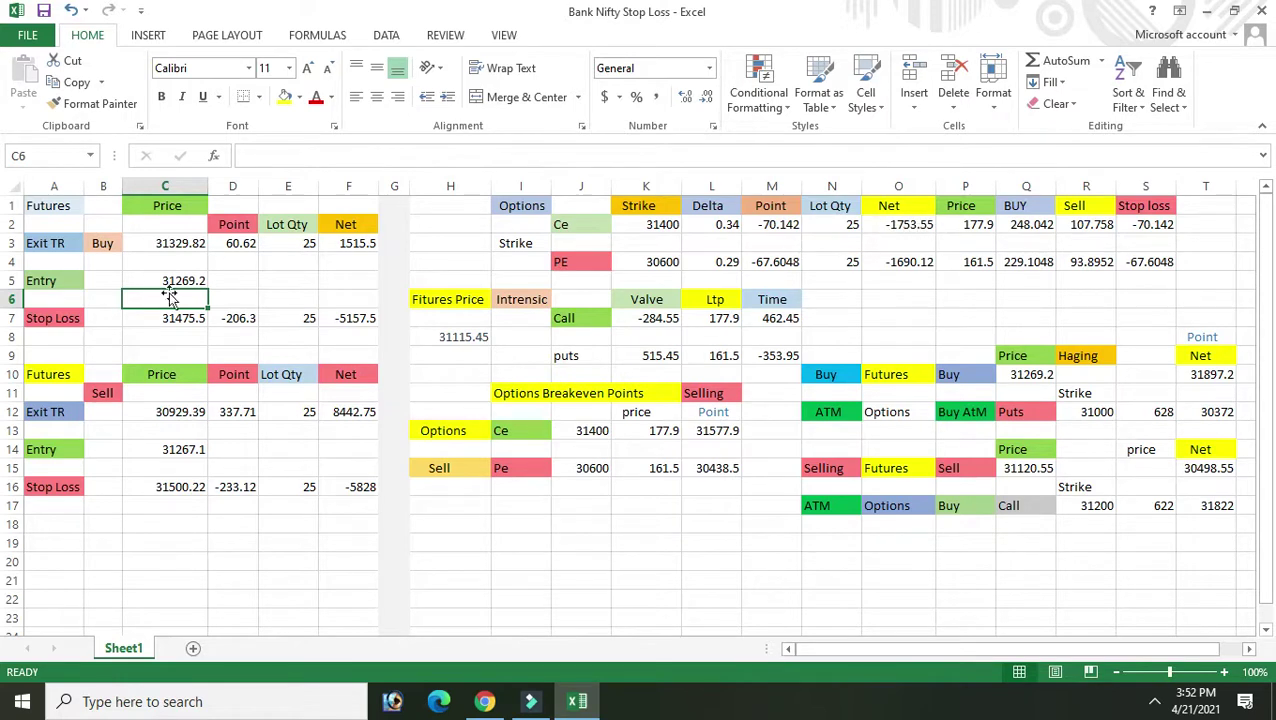
pyautogui.click(365, 318)
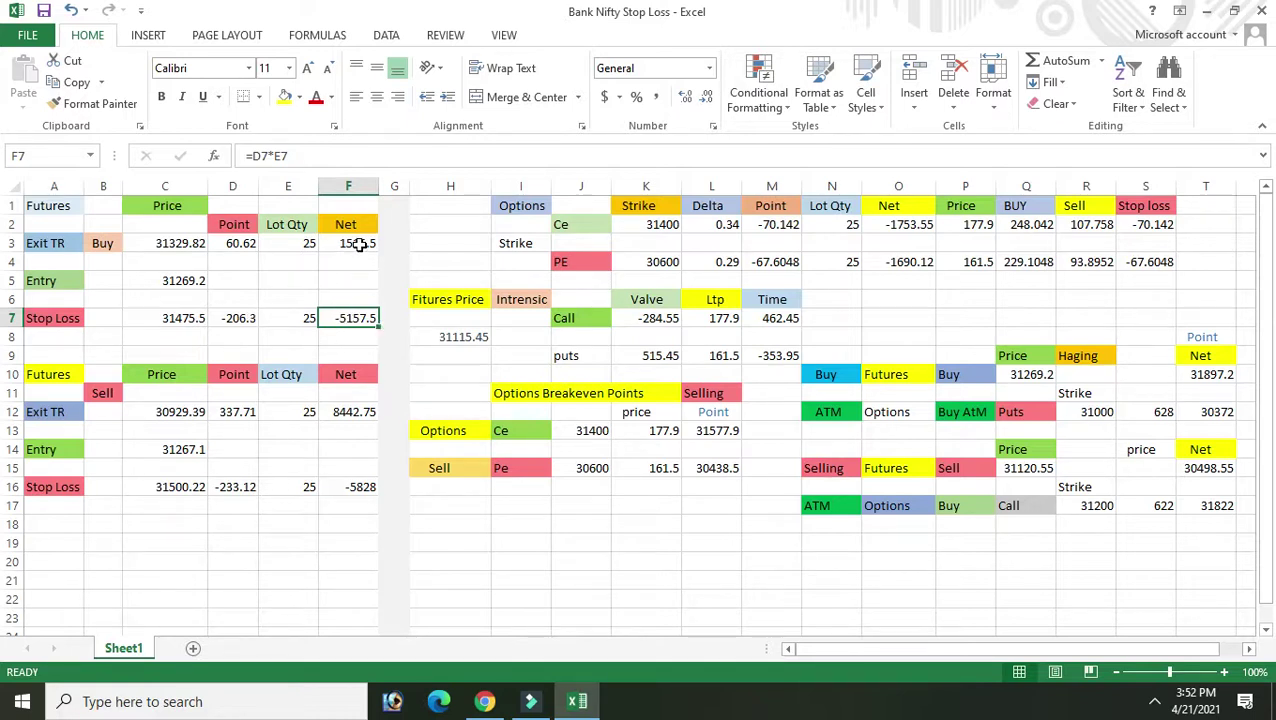
pyautogui.click(186, 243)
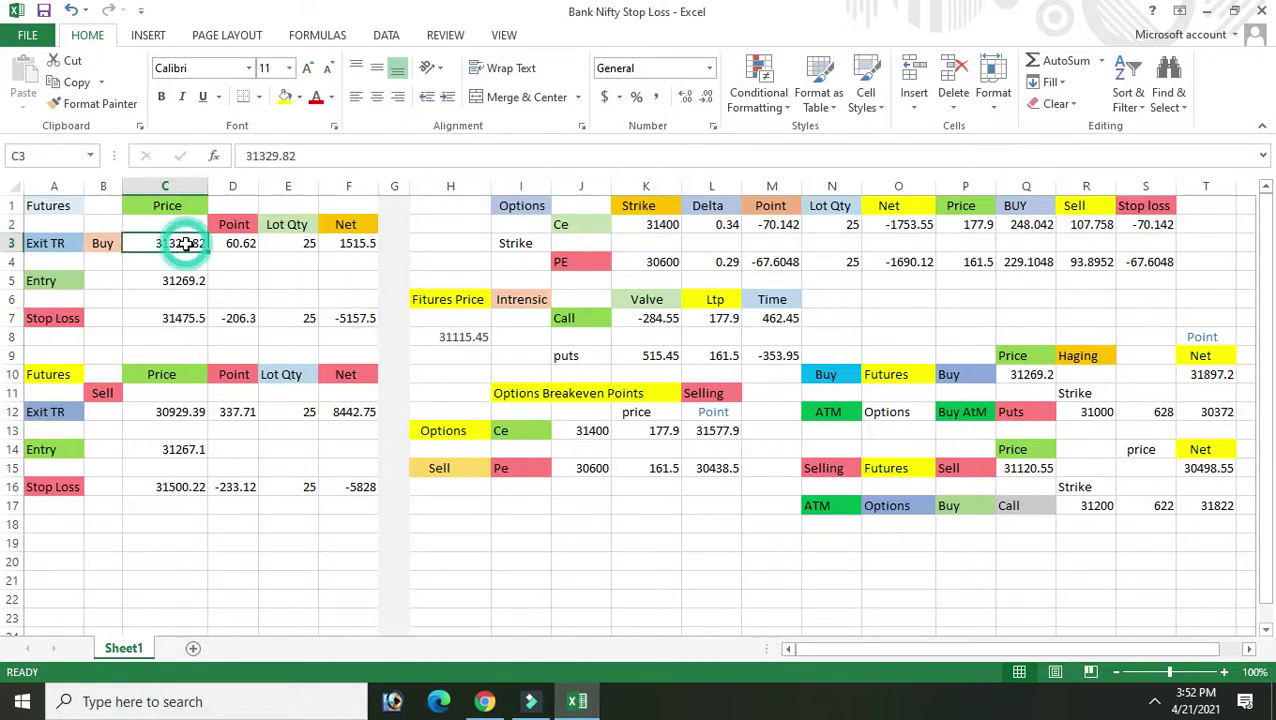
pyautogui.click(486, 703)
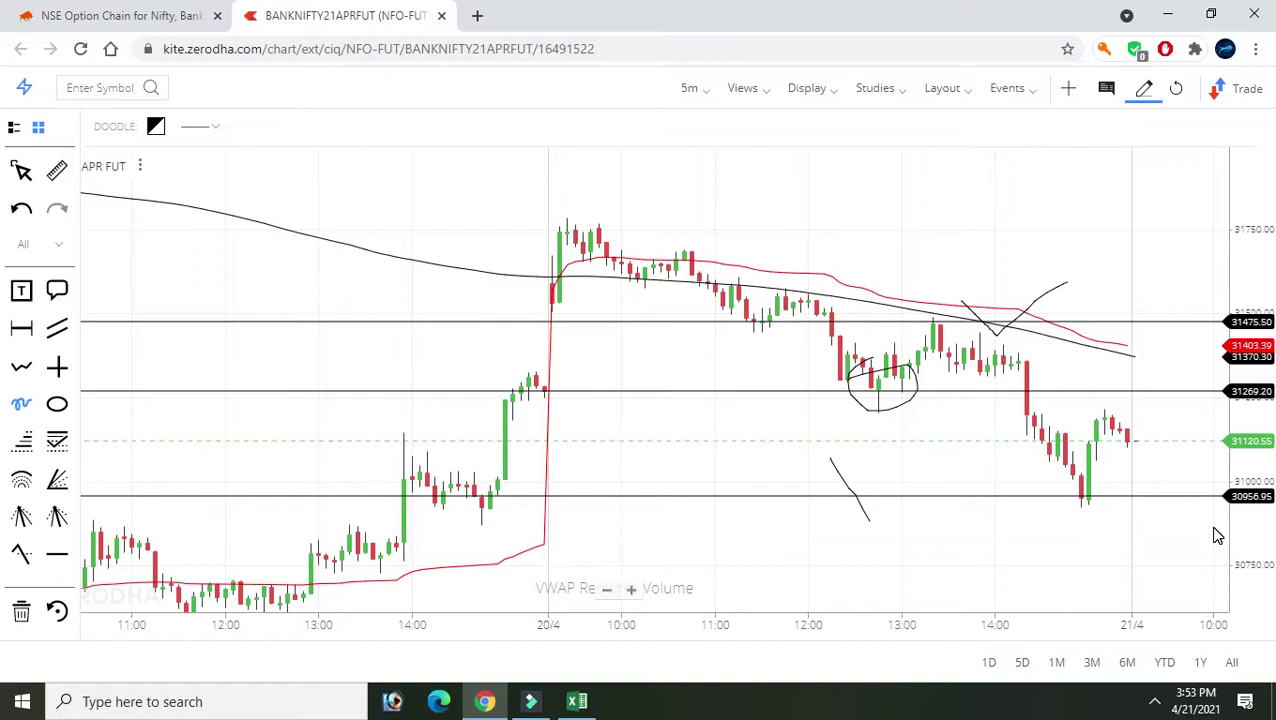
pyautogui.click(577, 706)
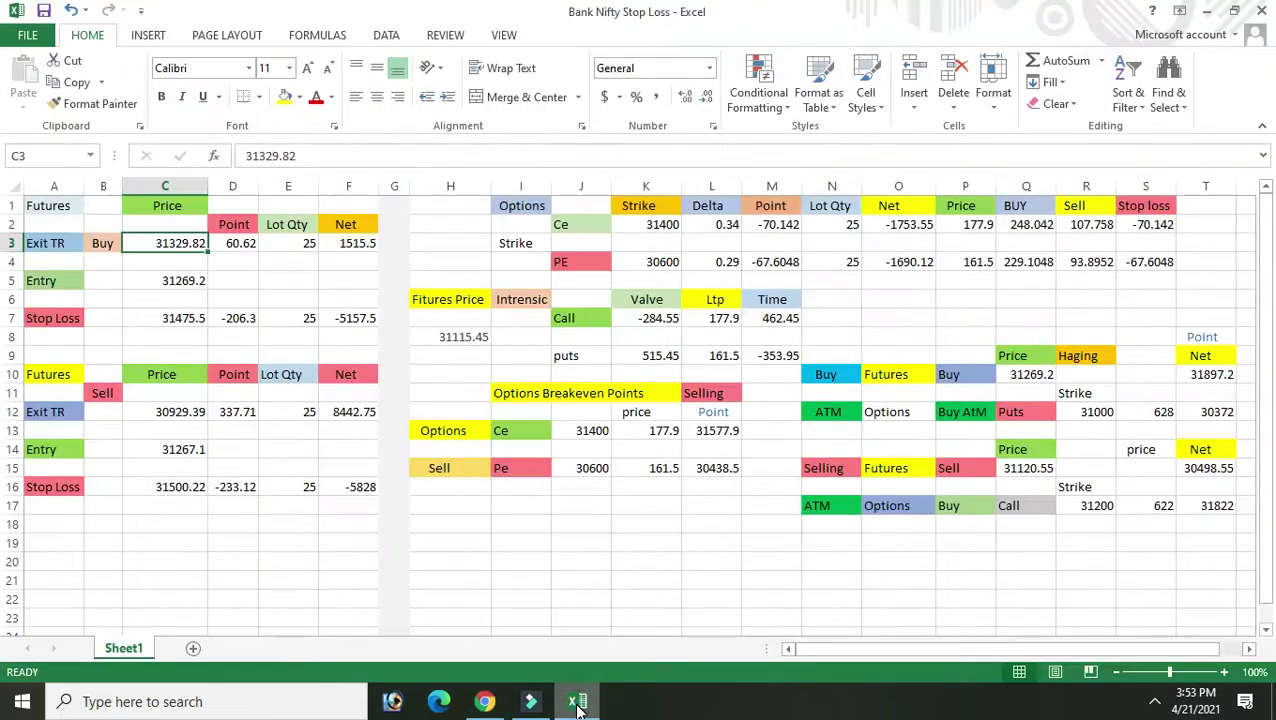
# Enter 30956.95 as the Buy exit price in C3.
pyautogui.write('3')
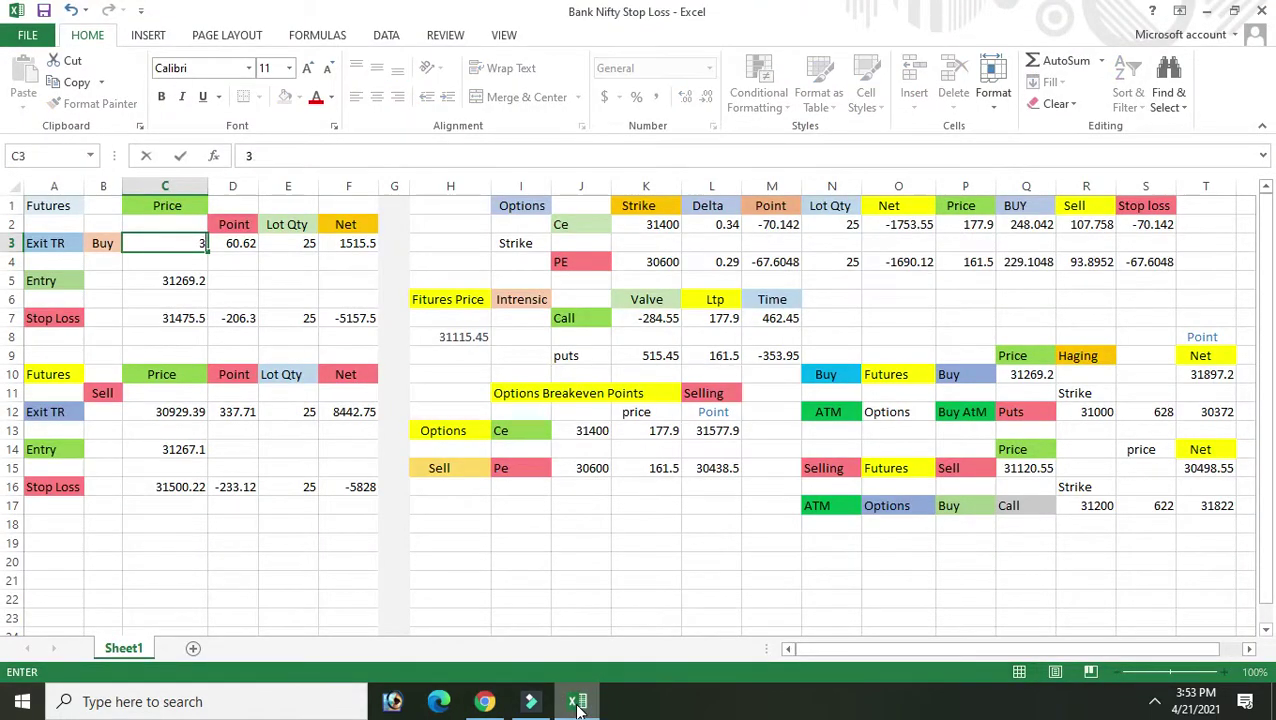
pyautogui.write('0')
pyautogui.write('95')
pyautogui.write('6')
pyautogui.write('.95')
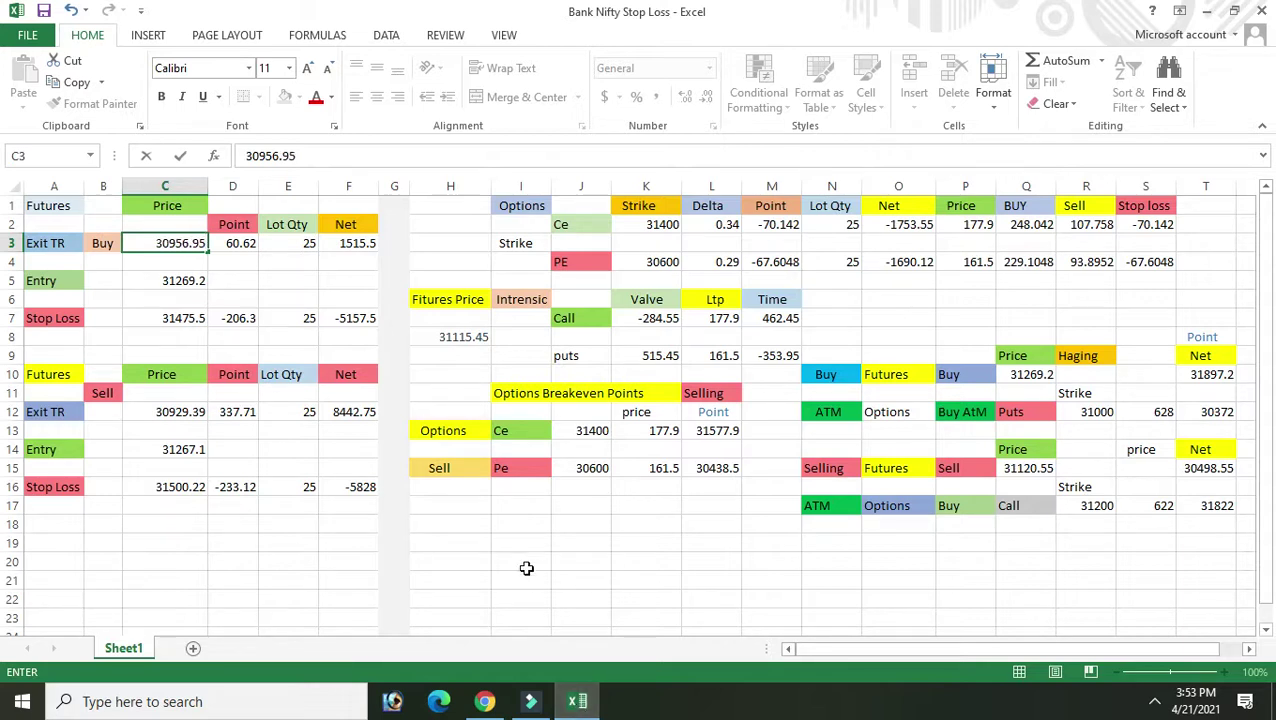
pyautogui.click(236, 266)
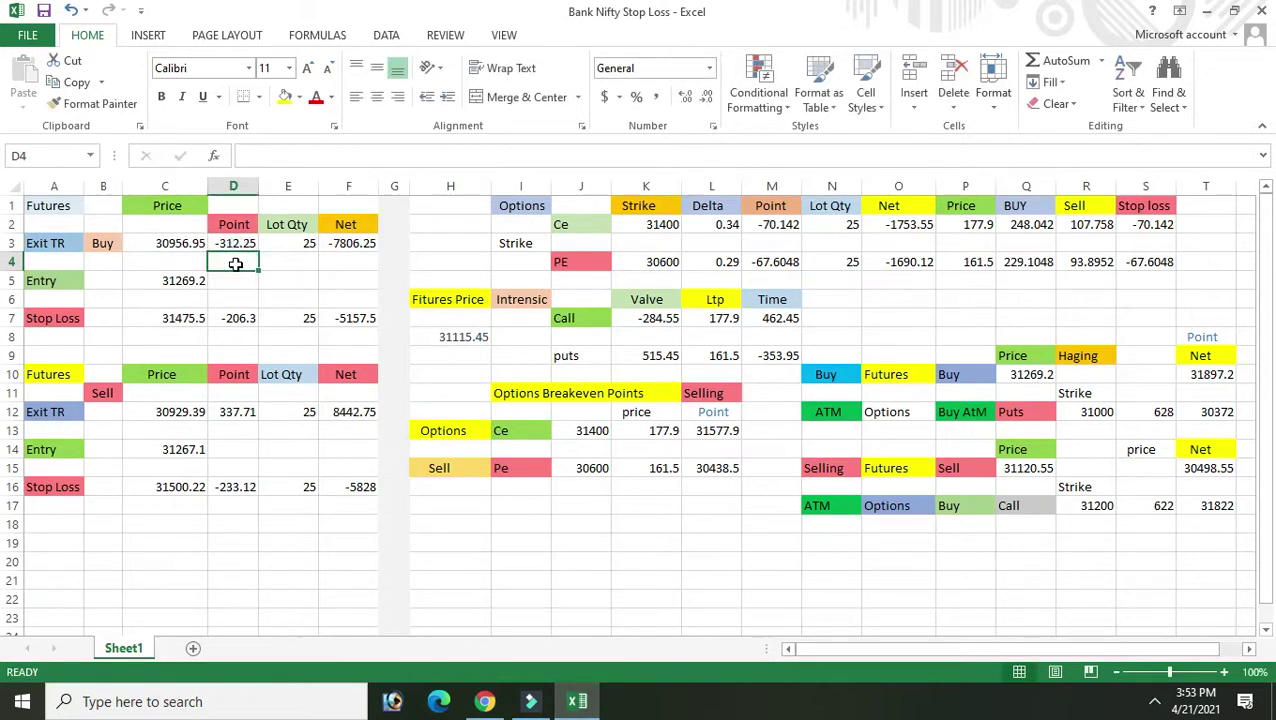
pyautogui.click(348, 244)
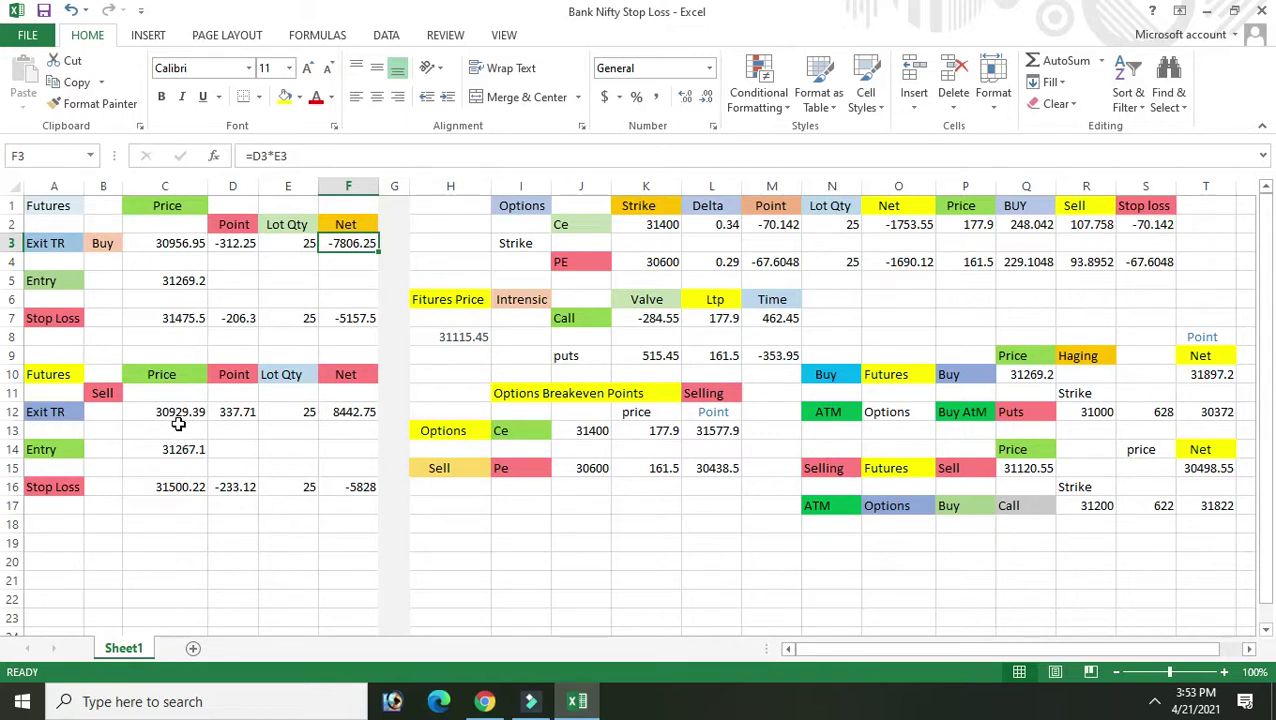
pyautogui.click(185, 488)
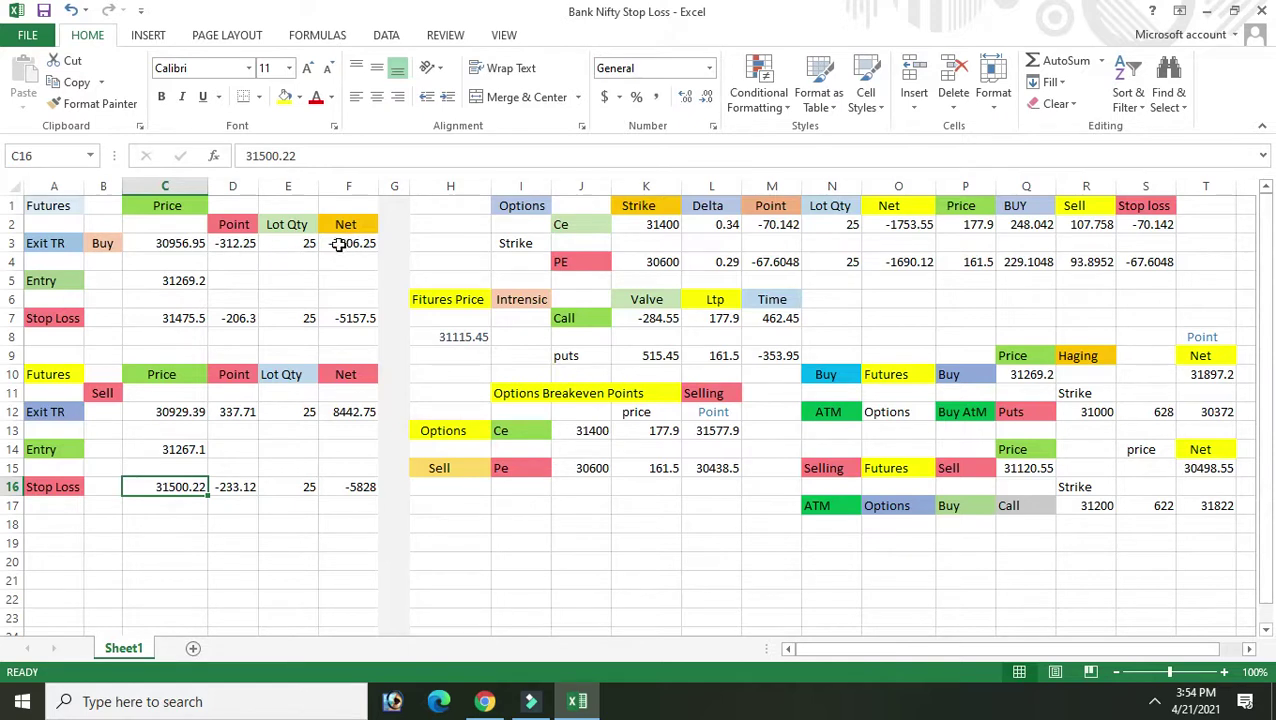
pyautogui.click(356, 244)
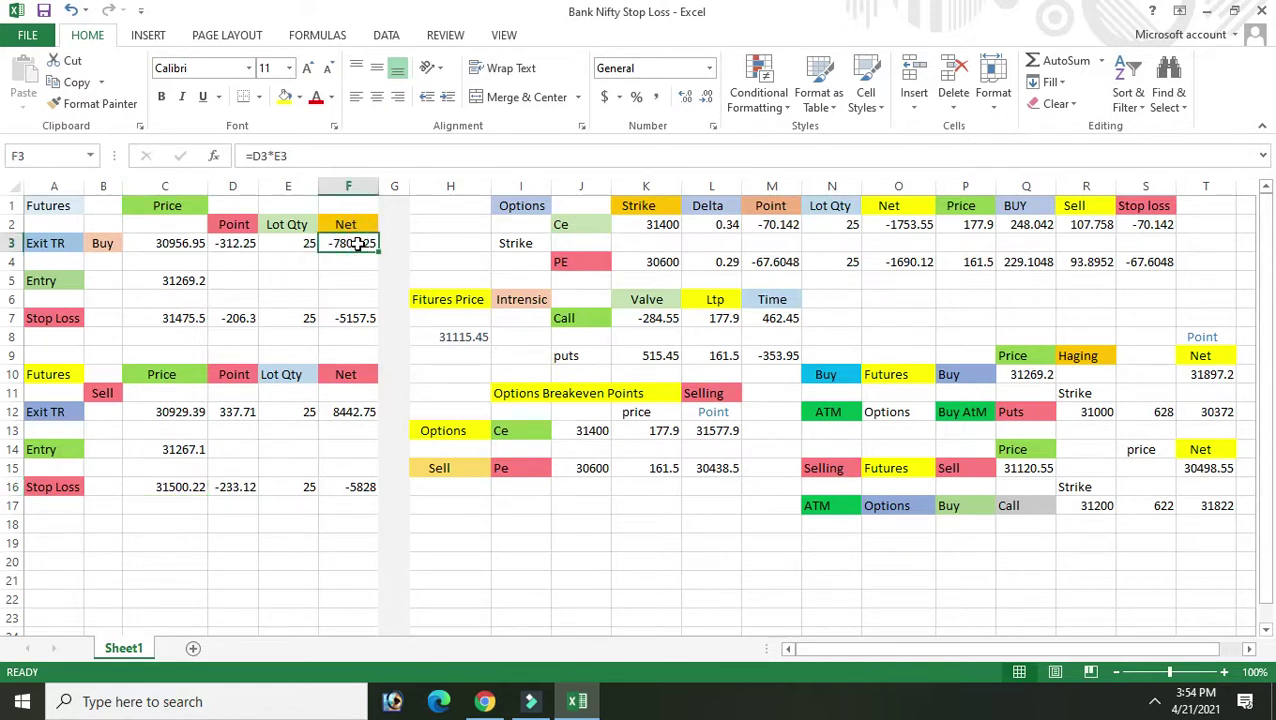
pyautogui.click(355, 322)
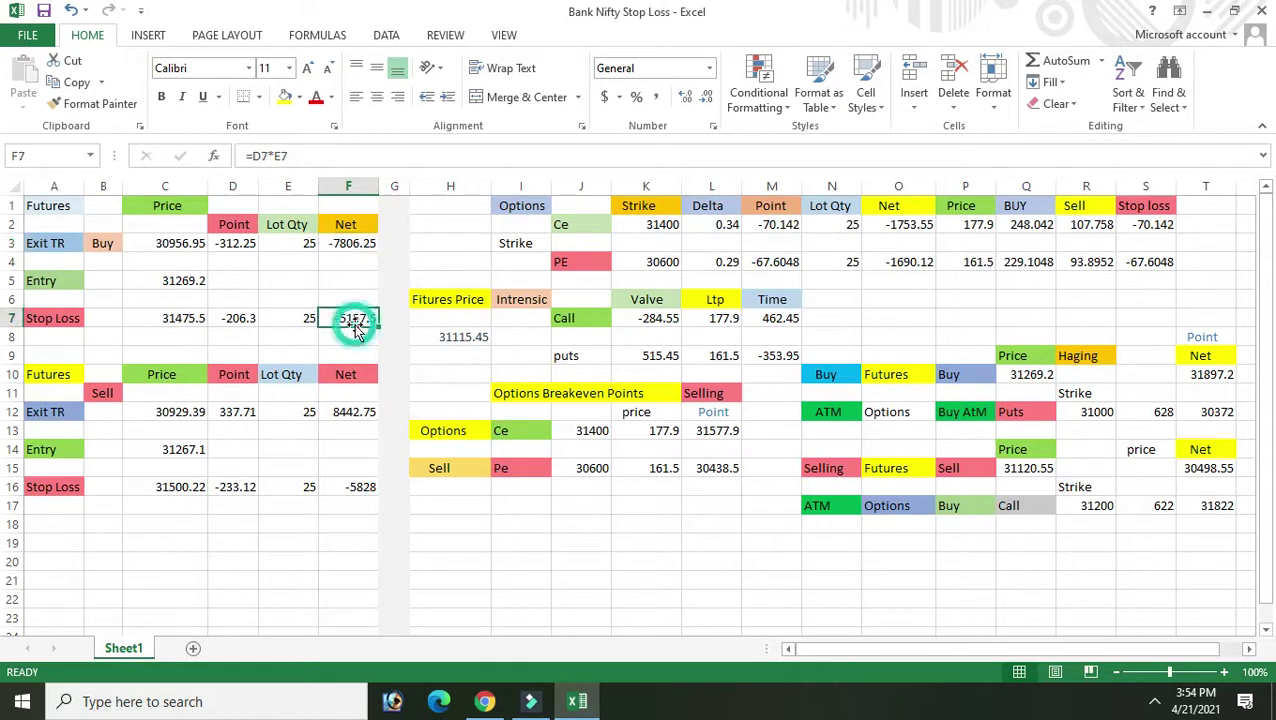
pyautogui.click(354, 245)
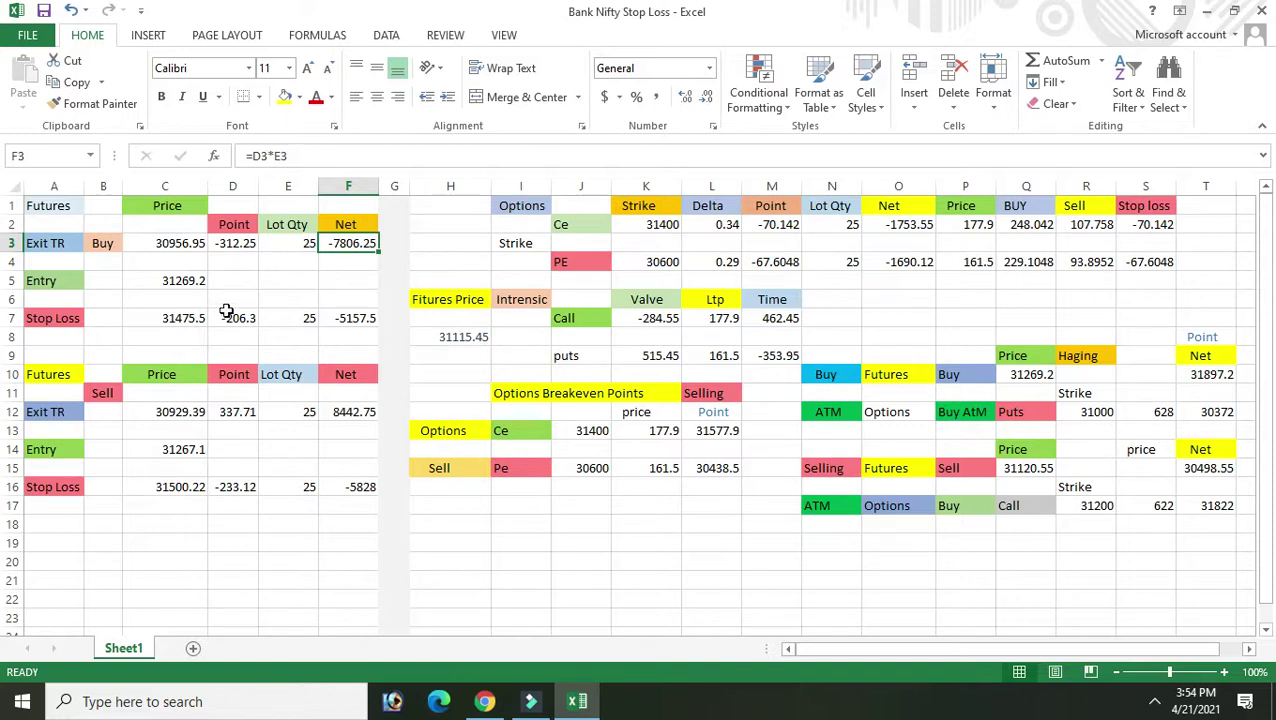
pyautogui.click(723, 225)
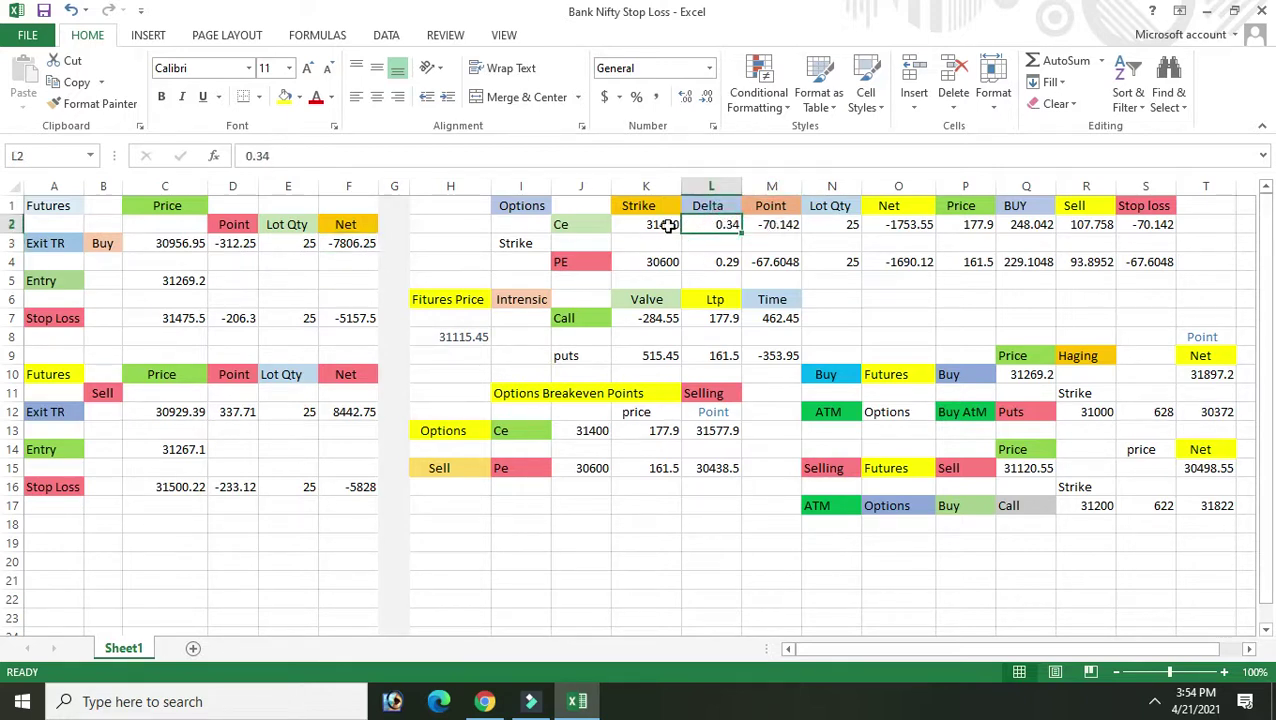
pyautogui.click(664, 225)
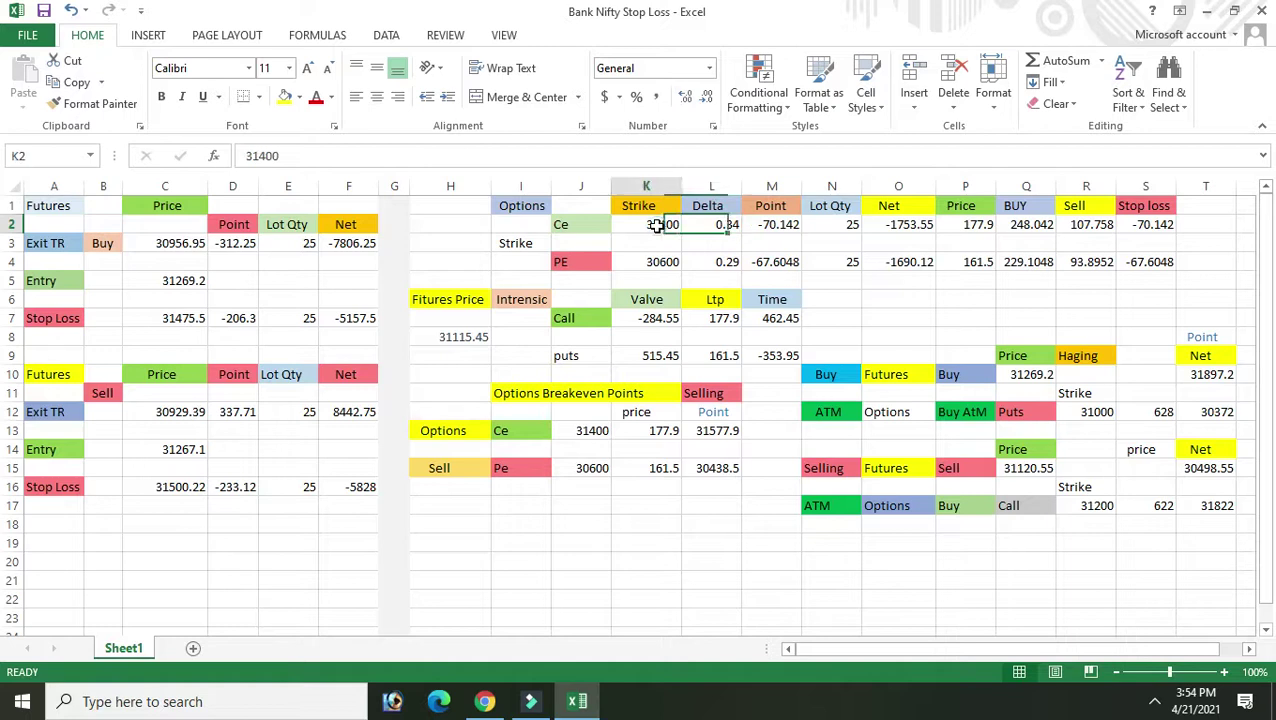
pyautogui.click(485, 701)
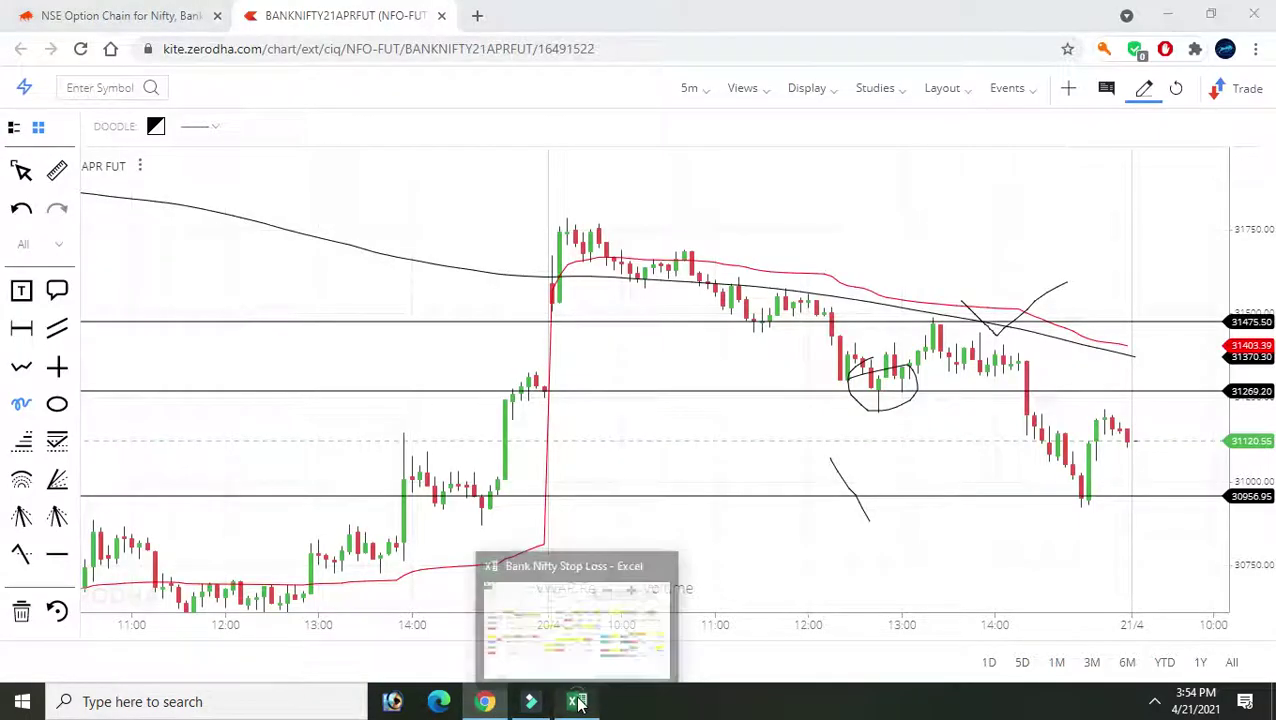
# Bring up the BANKNIFTY option chain page for the 22 Apr expiry in Chrome.
pyautogui.click(578, 703)
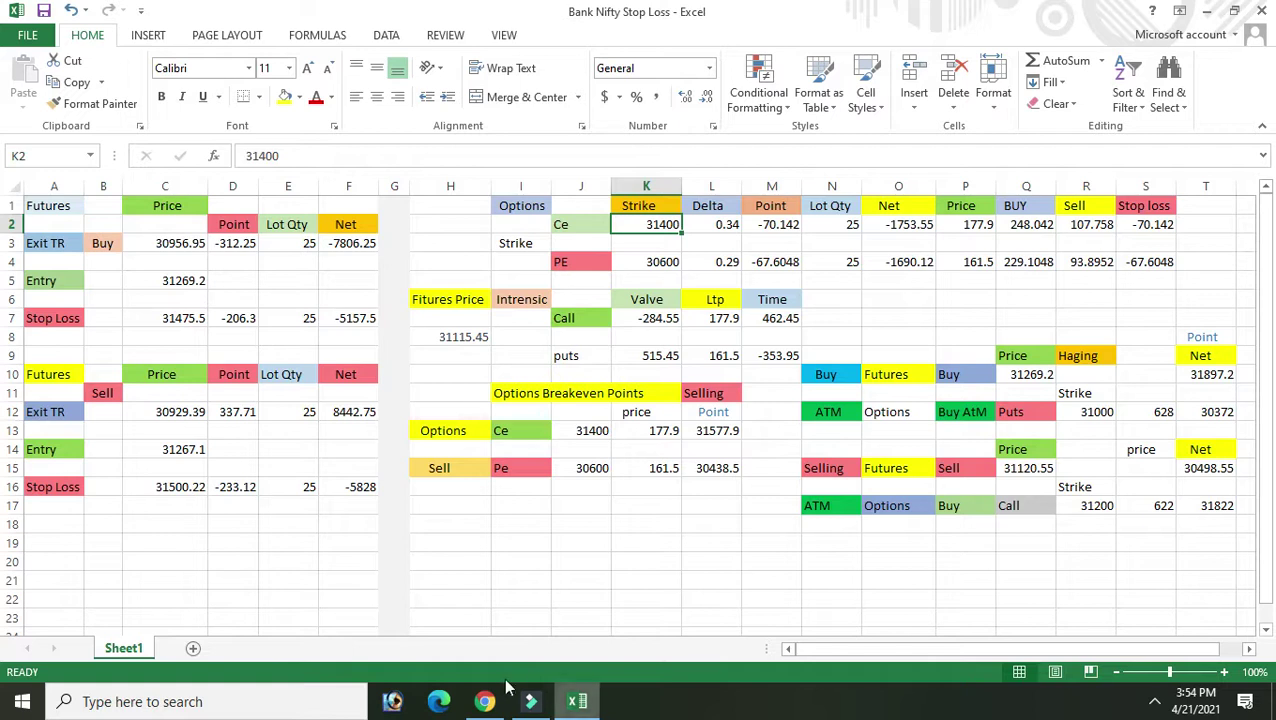
pyautogui.click(485, 705)
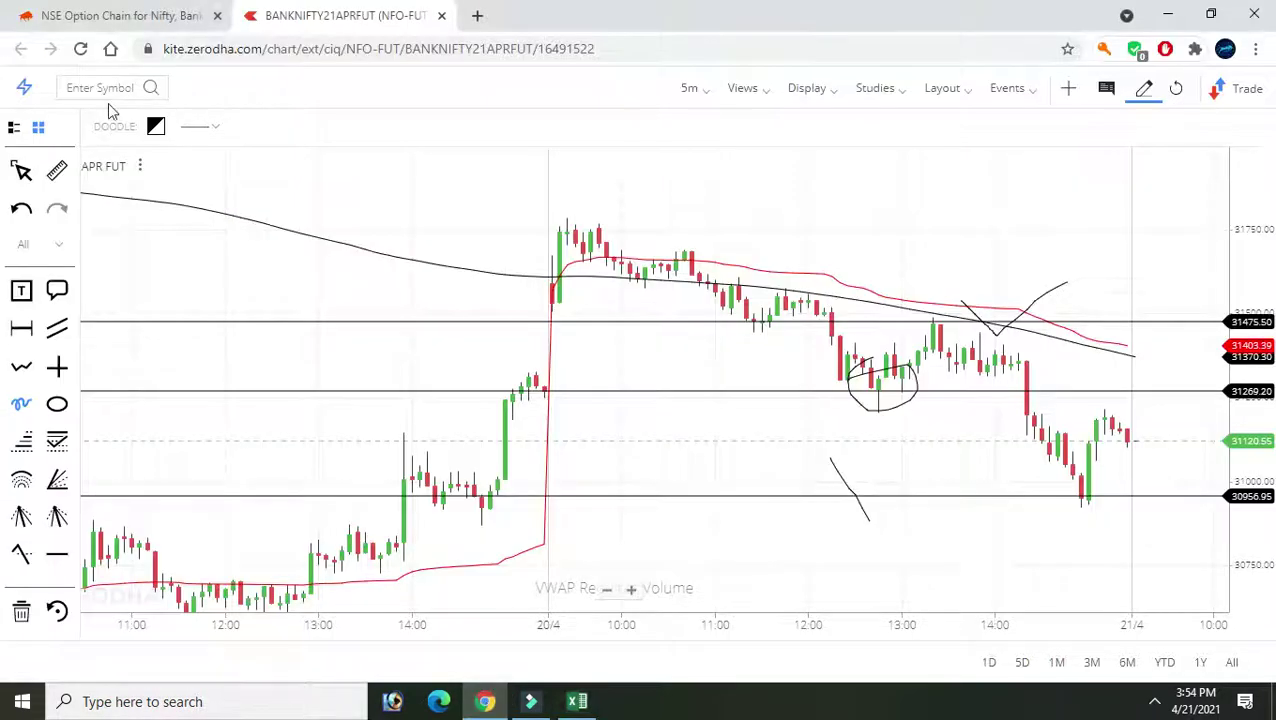
pyautogui.click(100, 12)
pyautogui.moveTo(605, 602)
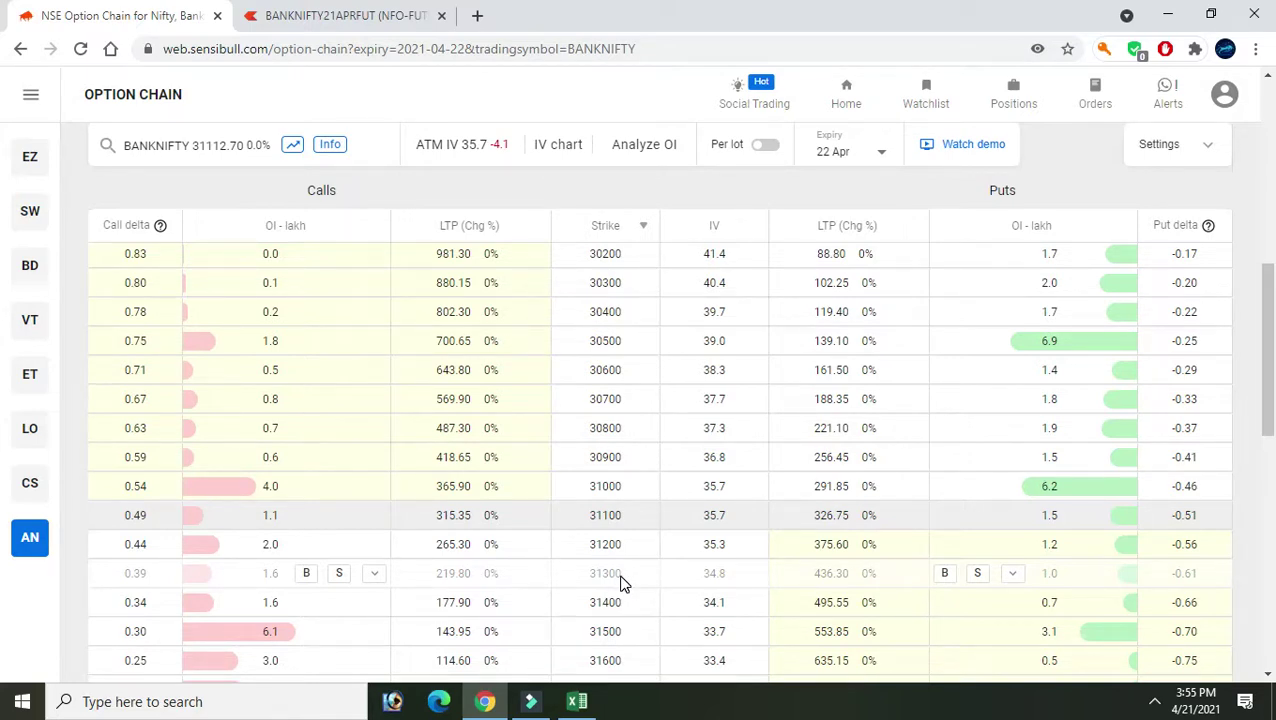
# Enter strike 31300 in K2 and delta 0.39 in L2 for the call option.
pyautogui.click(577, 701)
pyautogui.write('31')
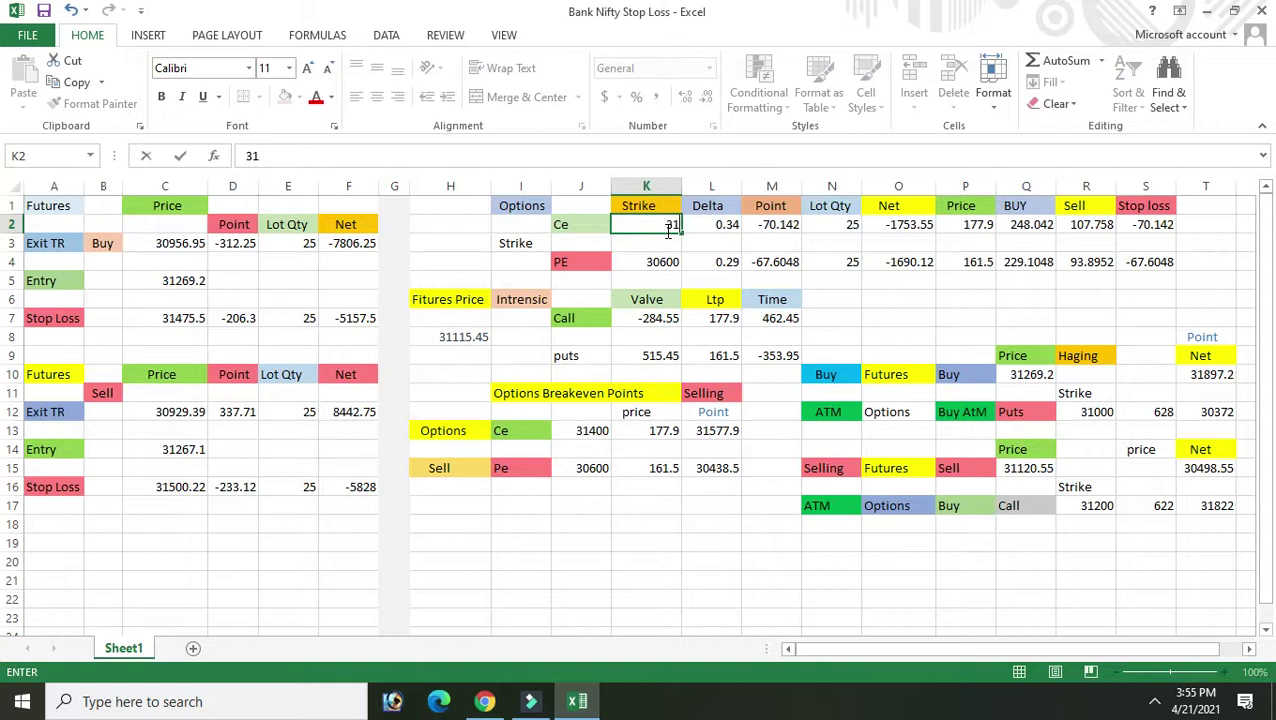
pyautogui.write('300')
pyautogui.click(725, 224)
pyautogui.write('0.')
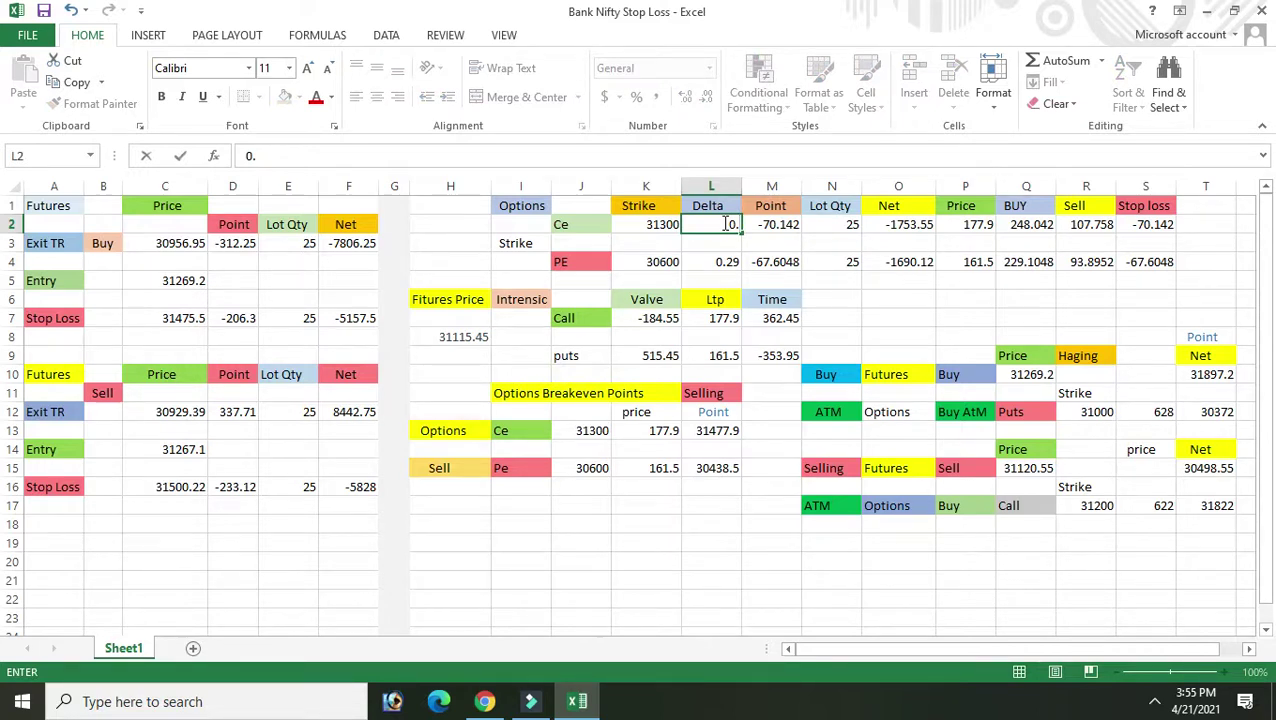
pyautogui.write('39')
pyautogui.click(825, 224)
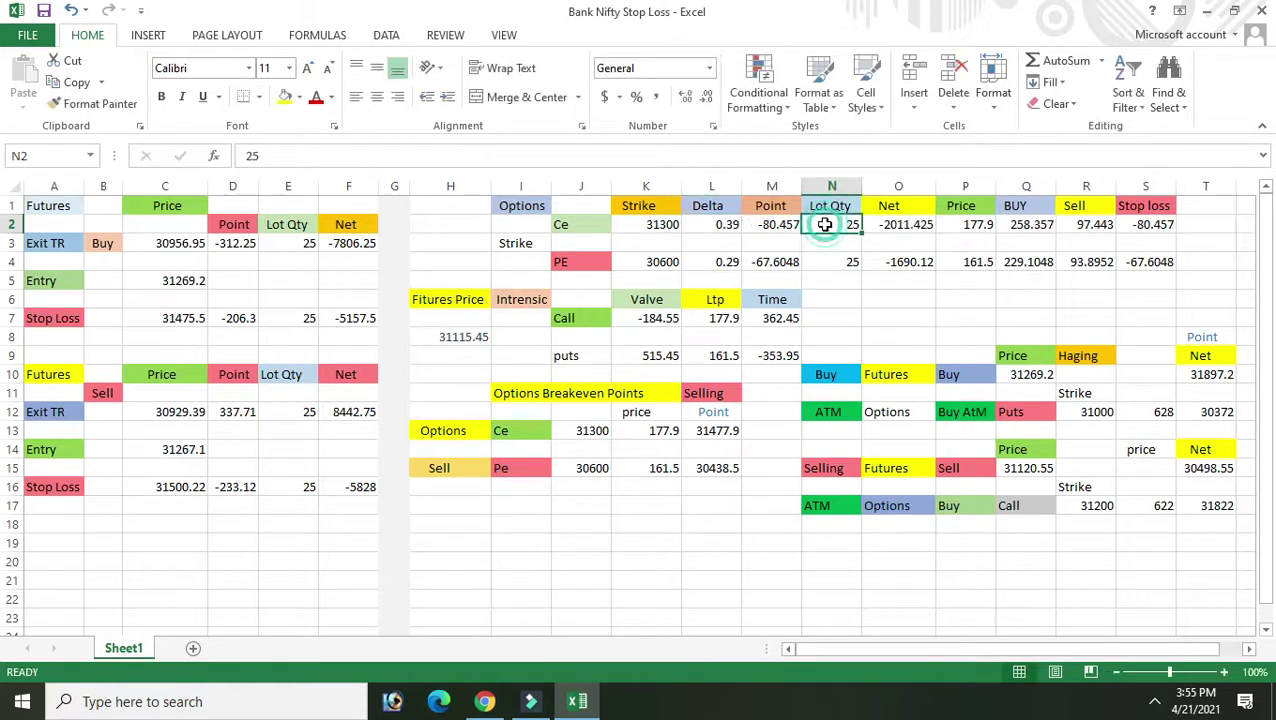
pyautogui.click(775, 225)
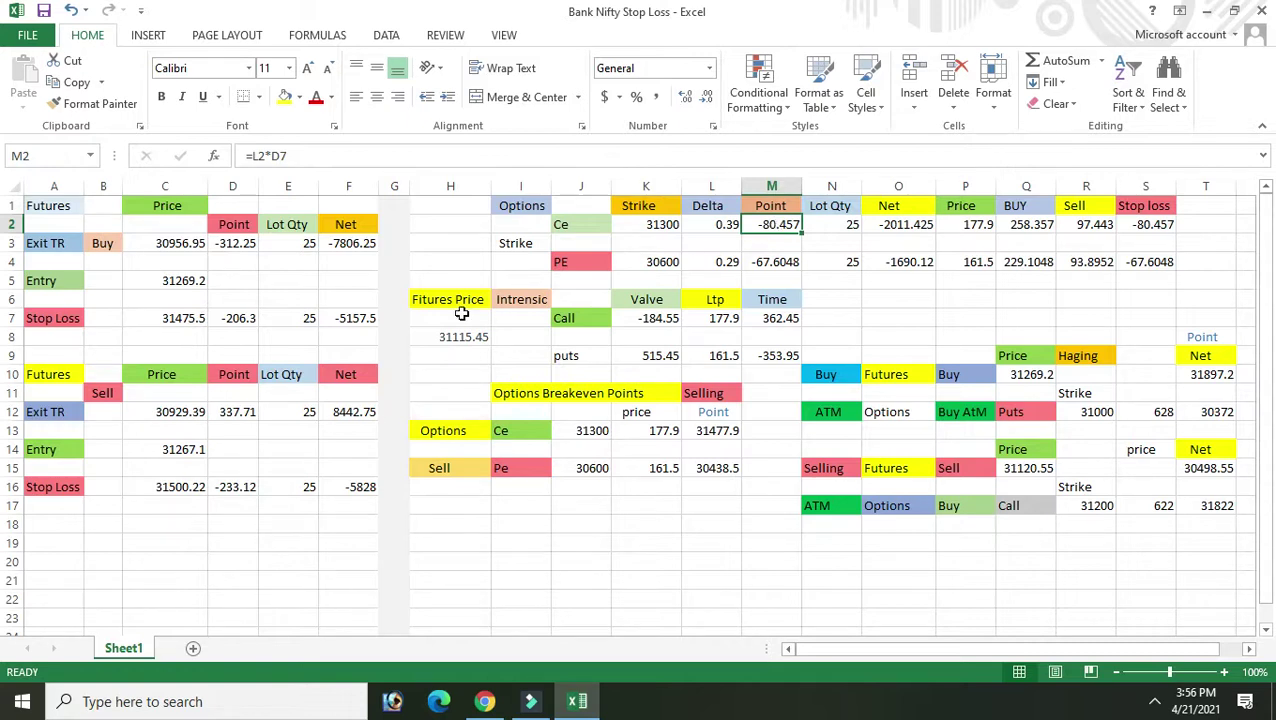
# Check the D7 Point formula and the call's Net (O2) and price (P2) cells, then switch to Chrome.
pyautogui.click(245, 318)
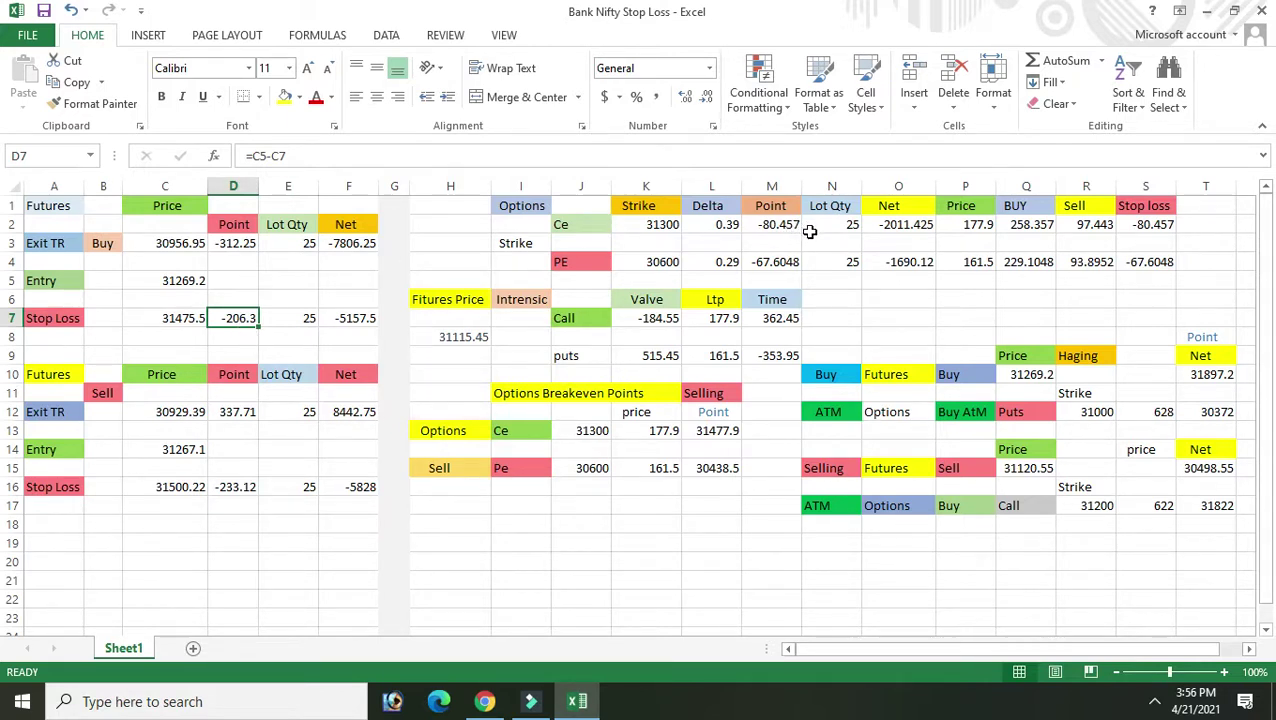
pyautogui.click(915, 225)
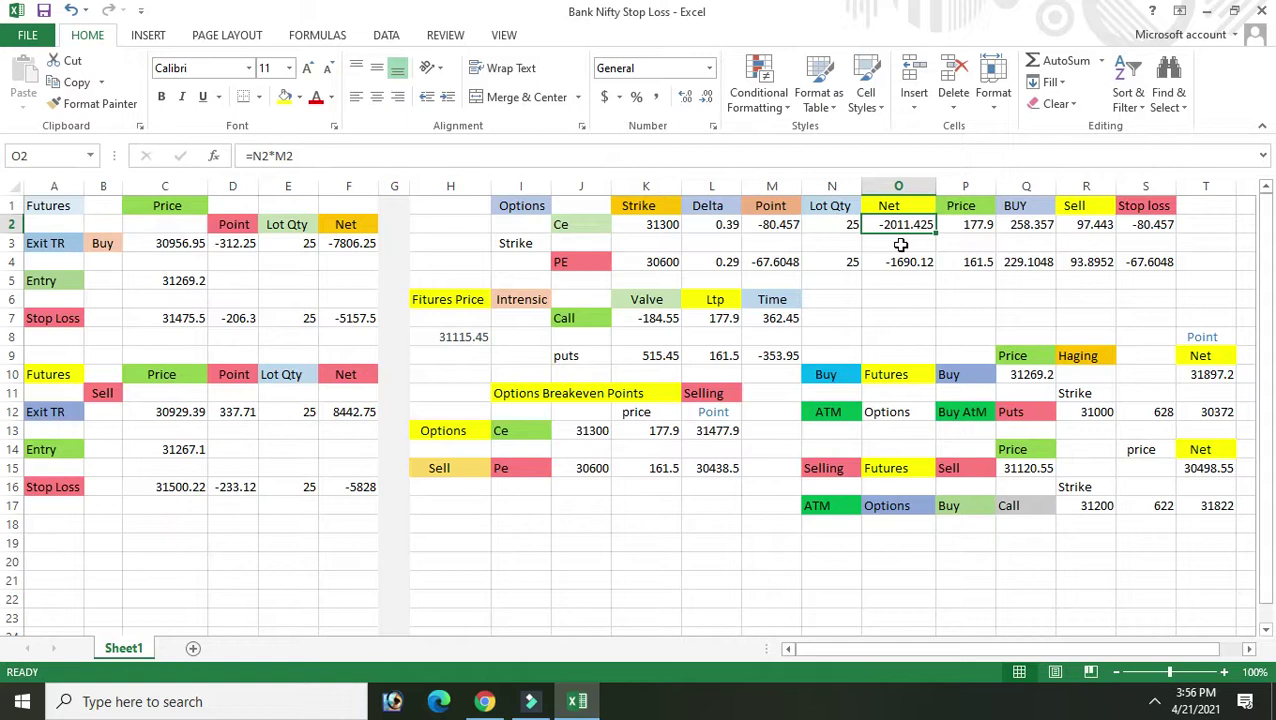
pyautogui.click(991, 223)
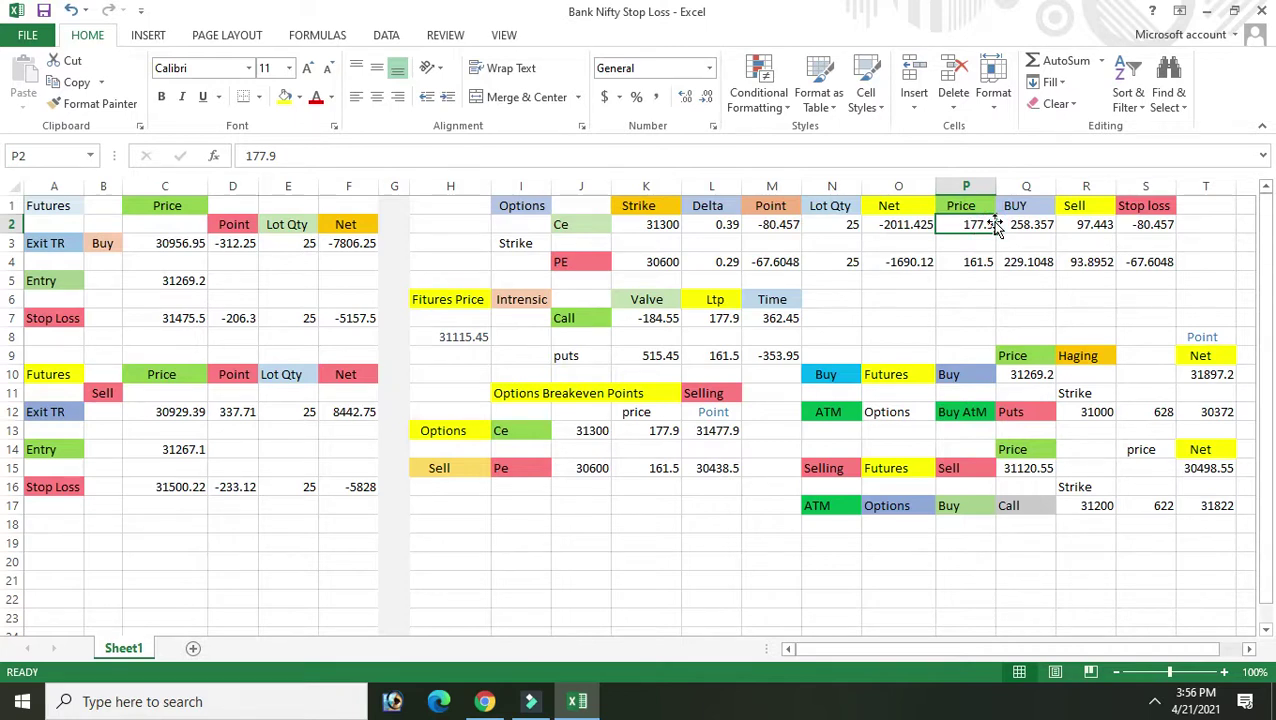
pyautogui.click(484, 702)
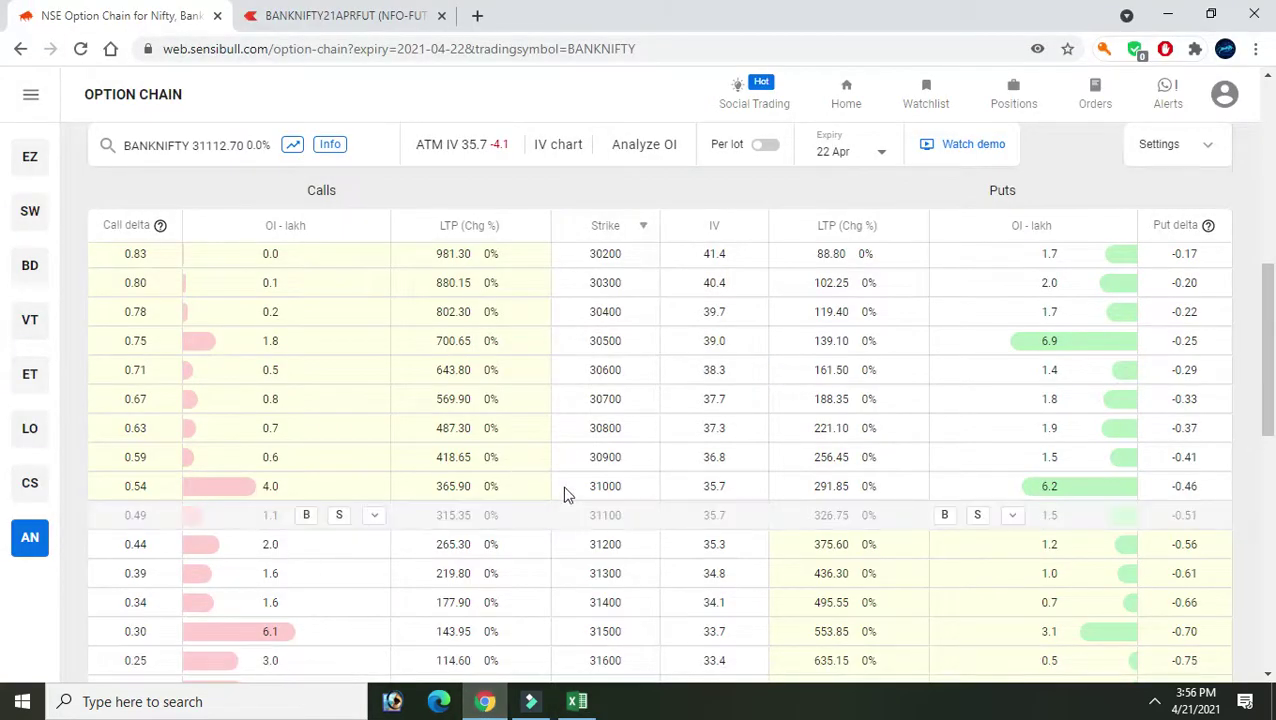
pyautogui.moveTo(450, 631)
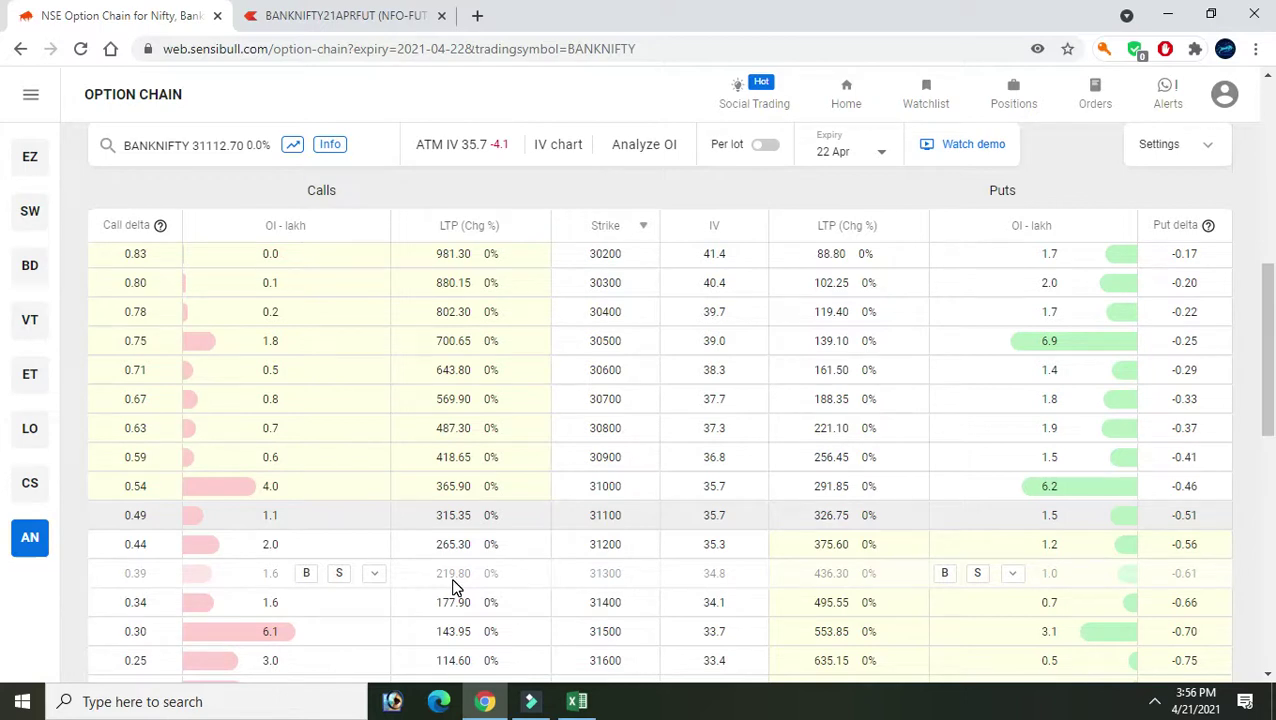
pyautogui.click(578, 703)
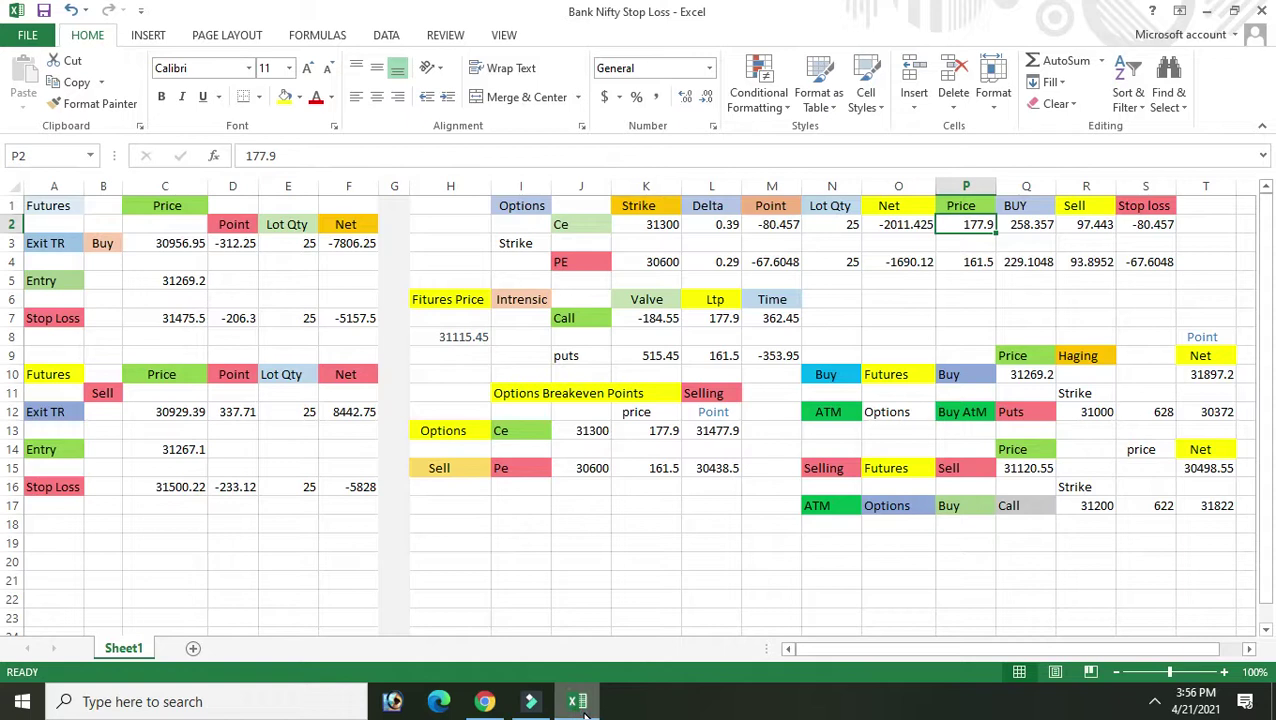
pyautogui.write('20')
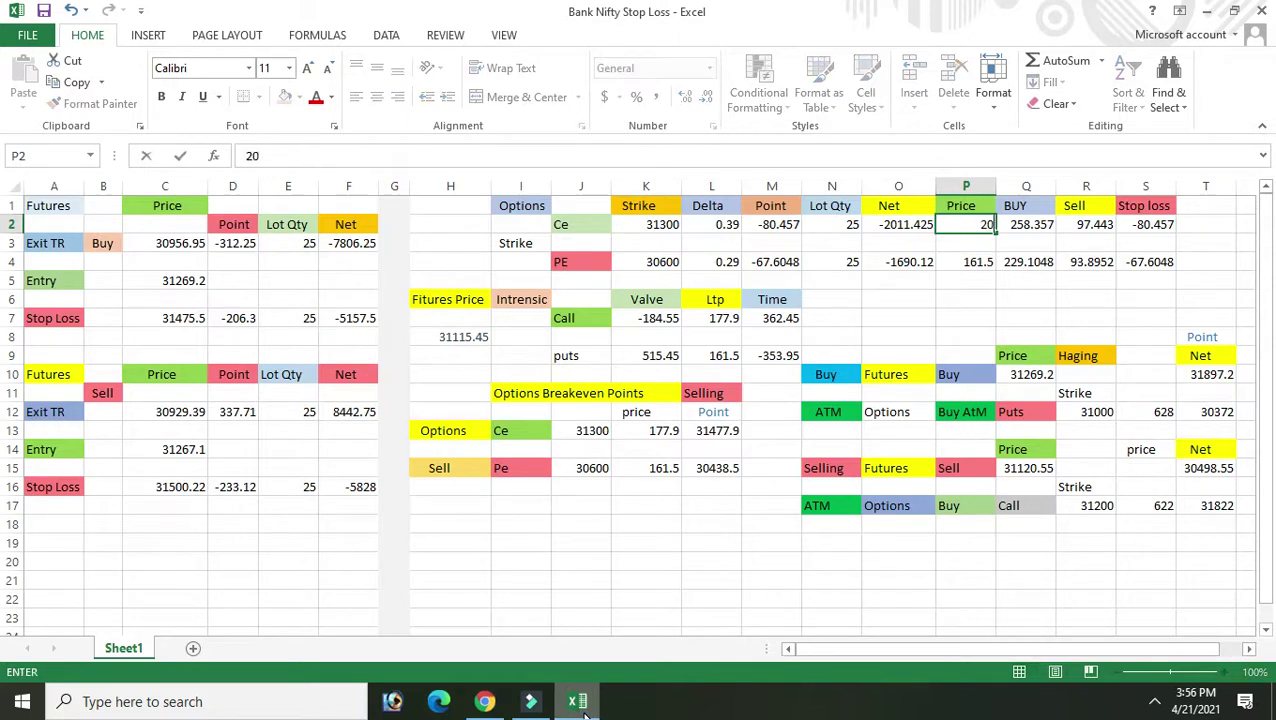
pyautogui.press('BackSpace')
pyautogui.write('19.80')
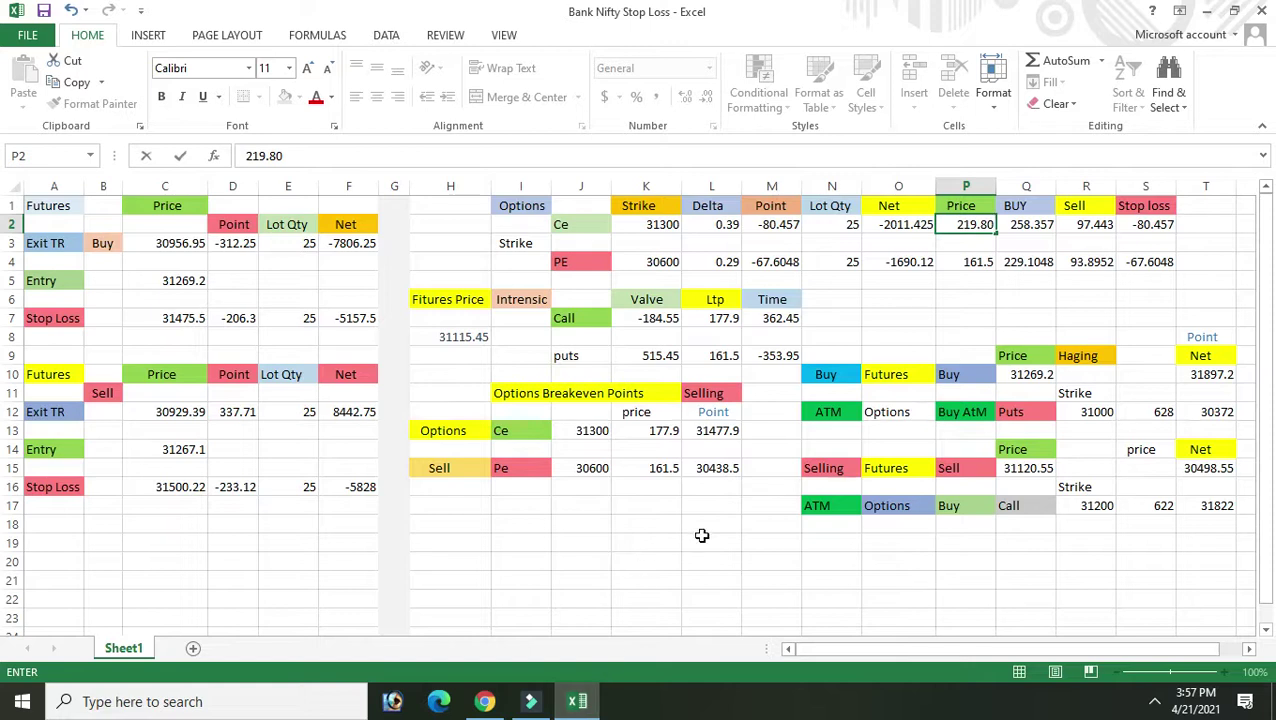
pyautogui.click(1031, 296)
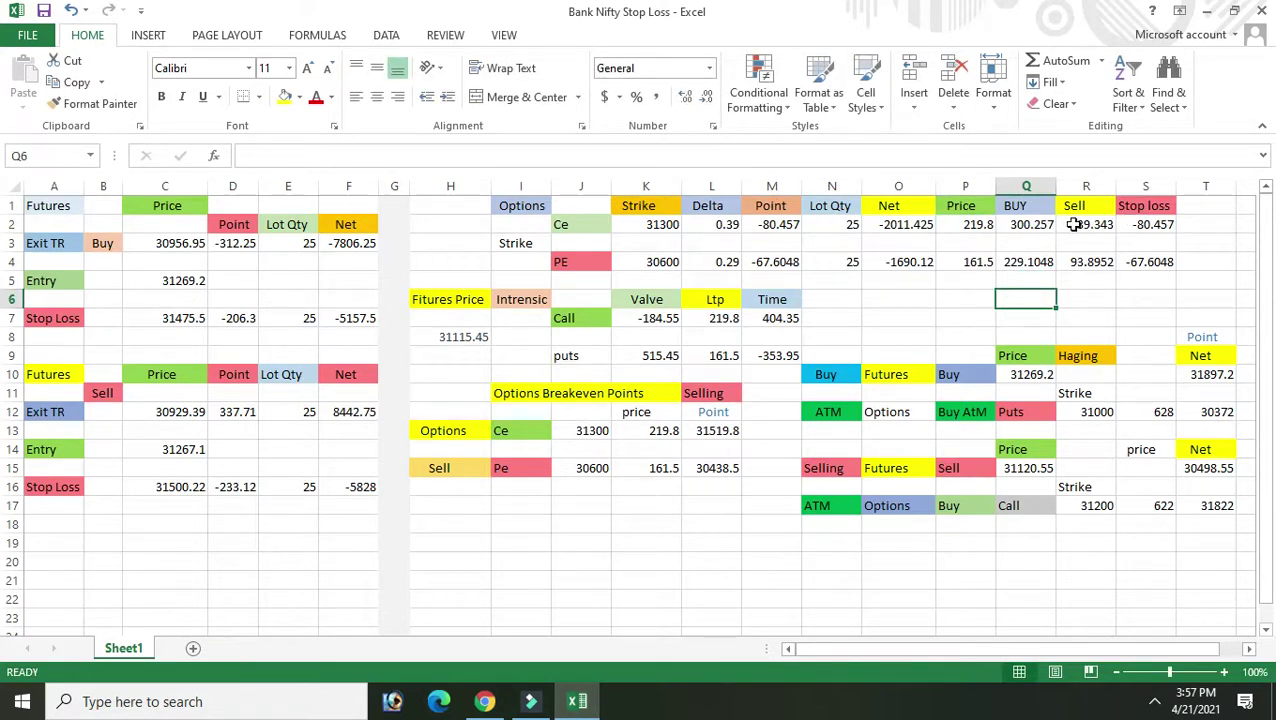
pyautogui.click(1080, 226)
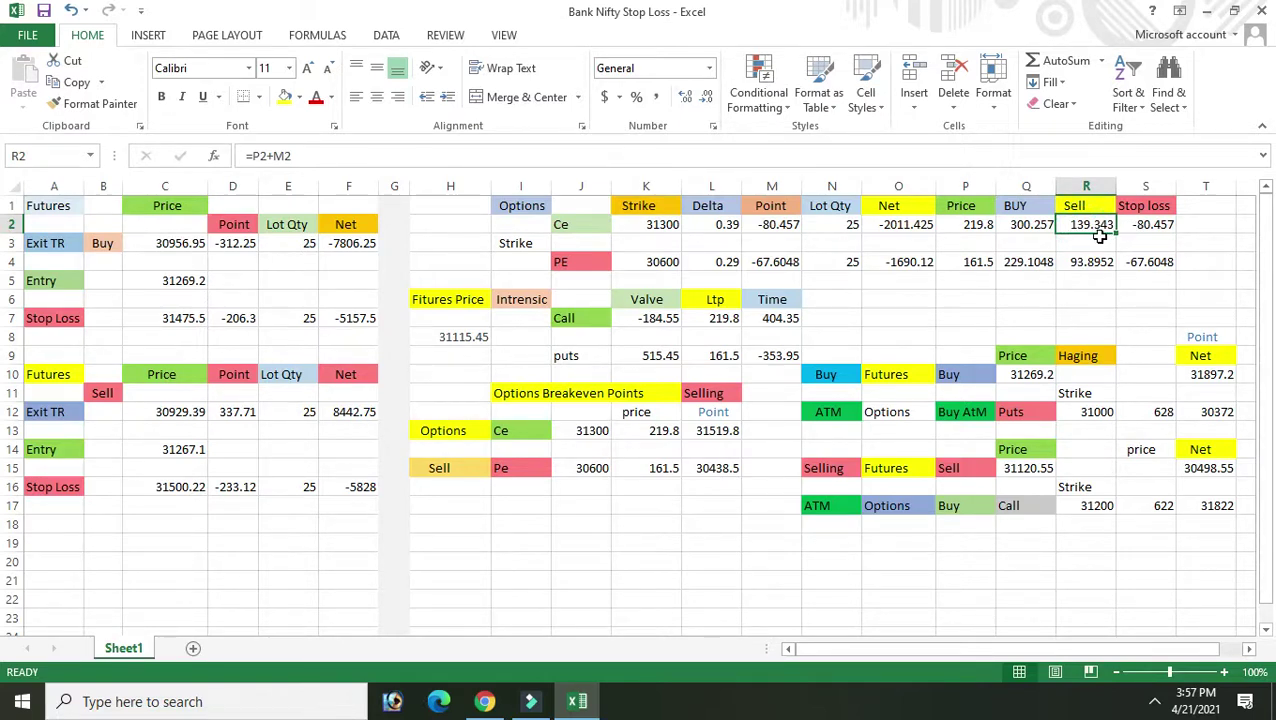
pyautogui.click(1025, 225)
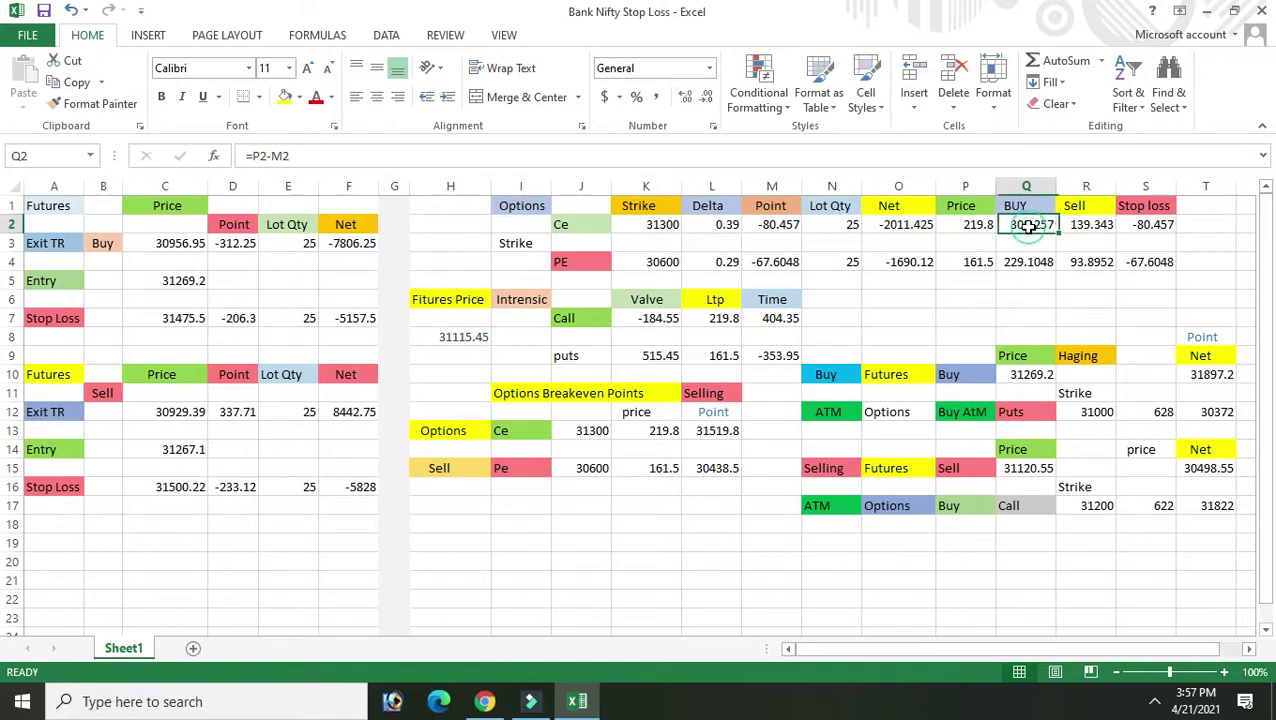
pyautogui.click(1085, 230)
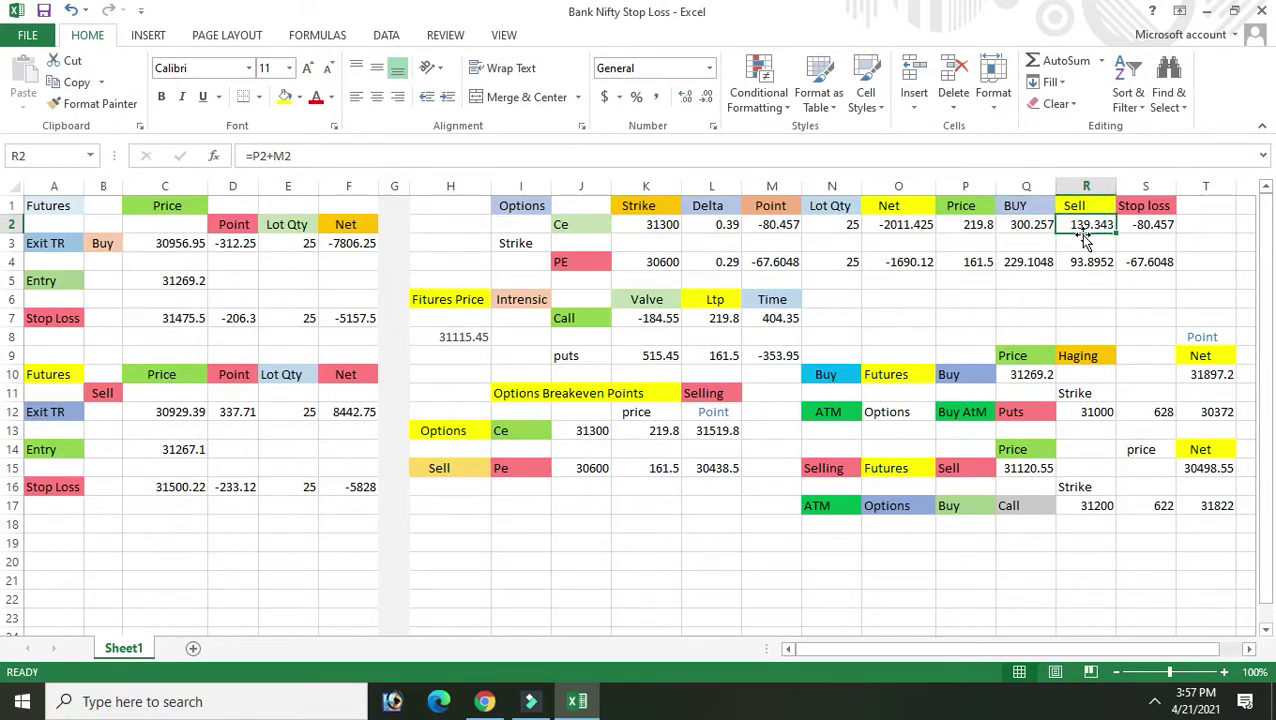
pyautogui.click(1155, 703)
pyautogui.rightClick(1190, 665)
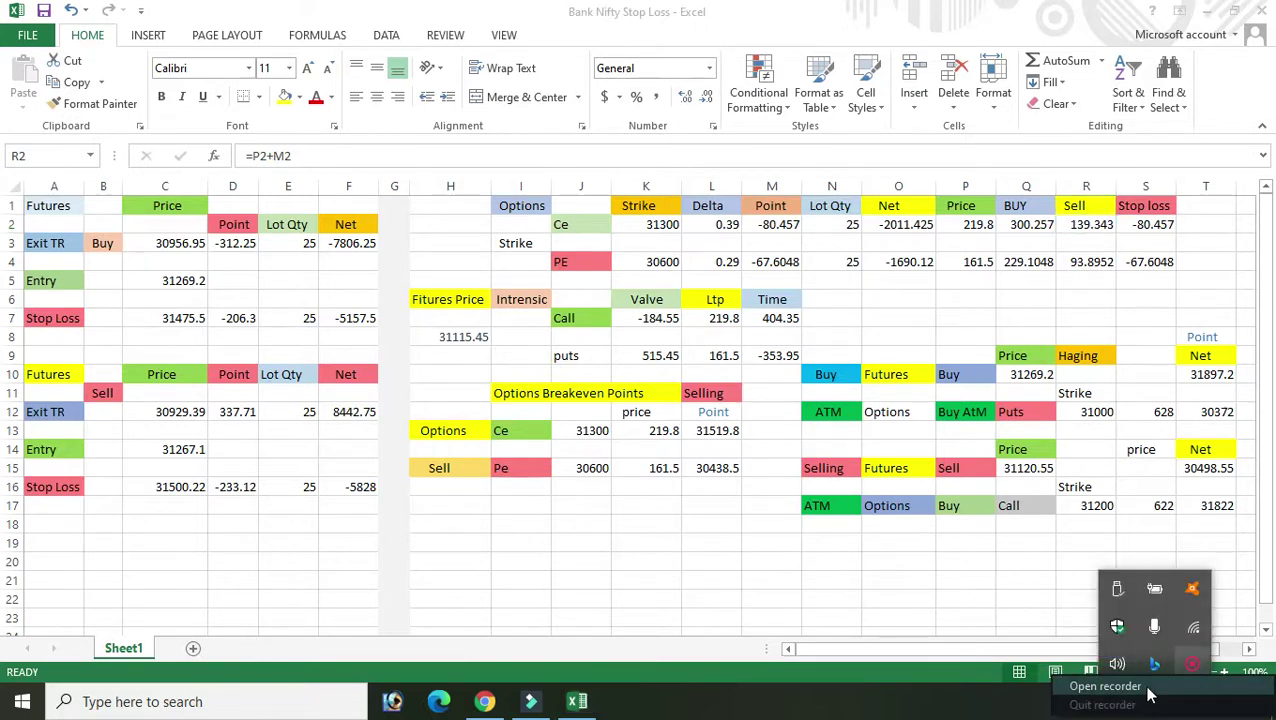
pyautogui.click(1140, 687)
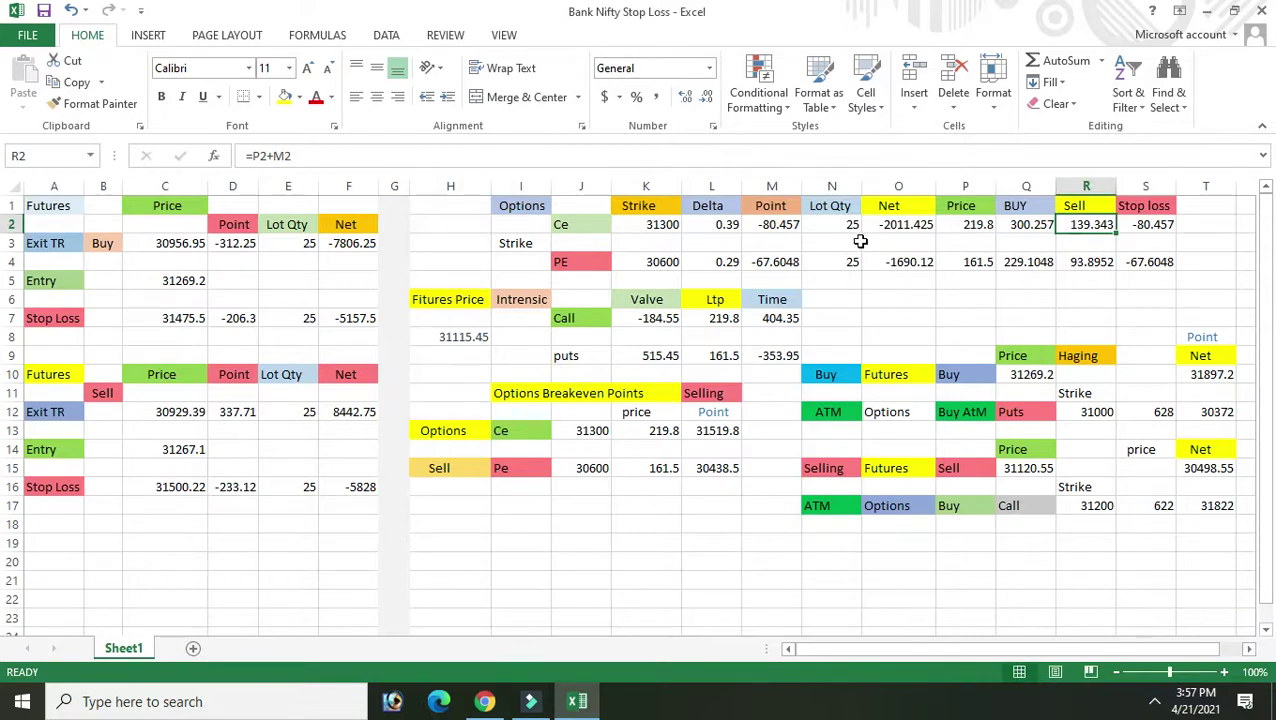
pyautogui.click(760, 225)
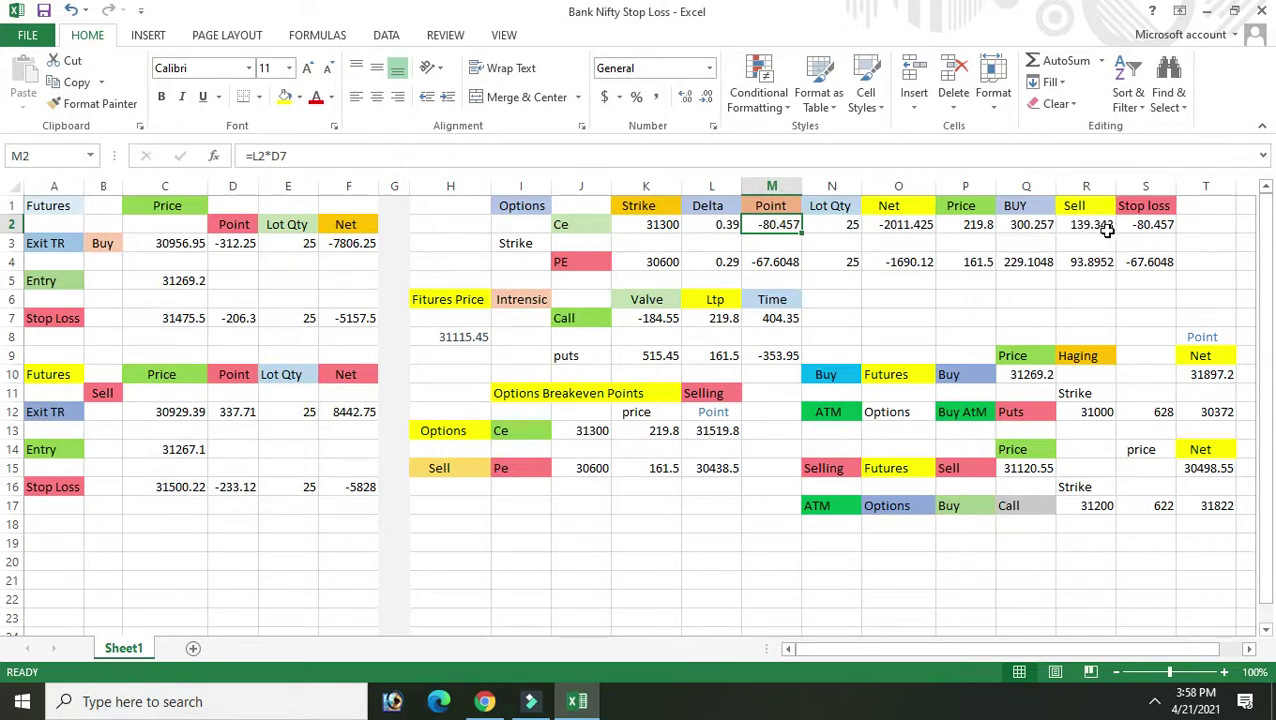
pyautogui.click(1109, 230)
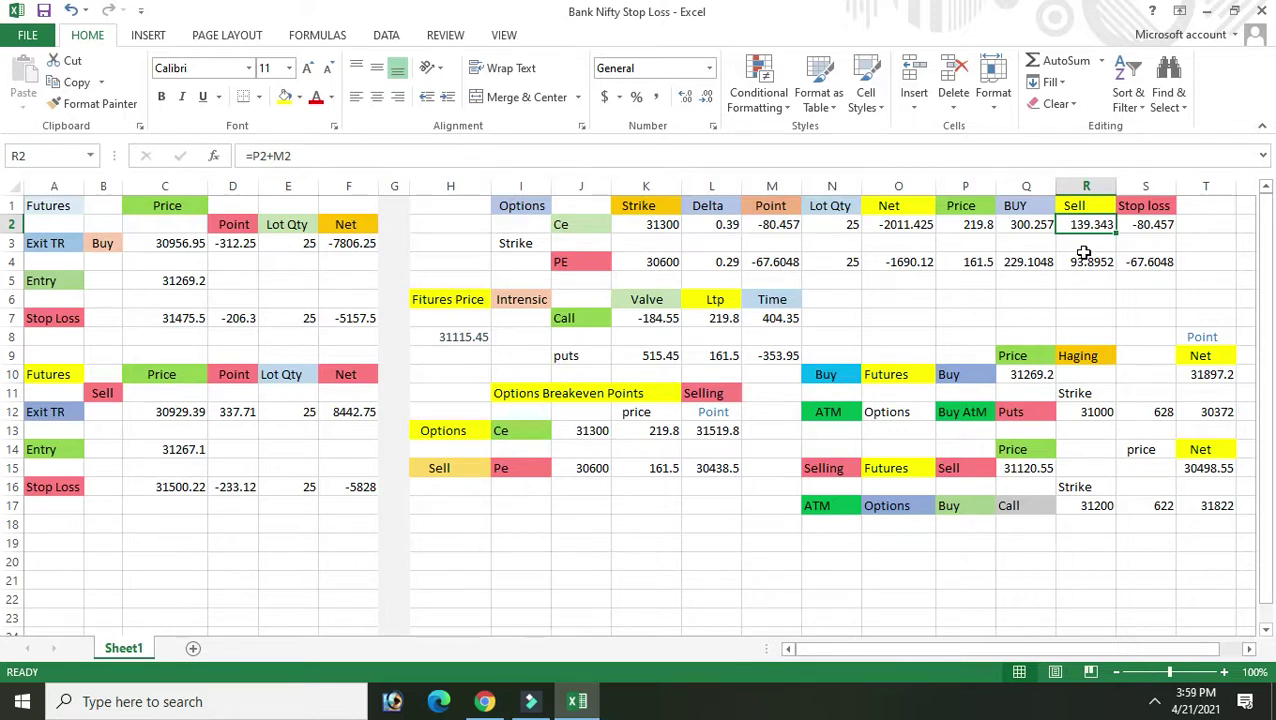
# Compare the Ce BUY and PE BUY formulas, the Ce price 219.8 and the Ce Point formula, then open Start.
pyautogui.click(1018, 226)
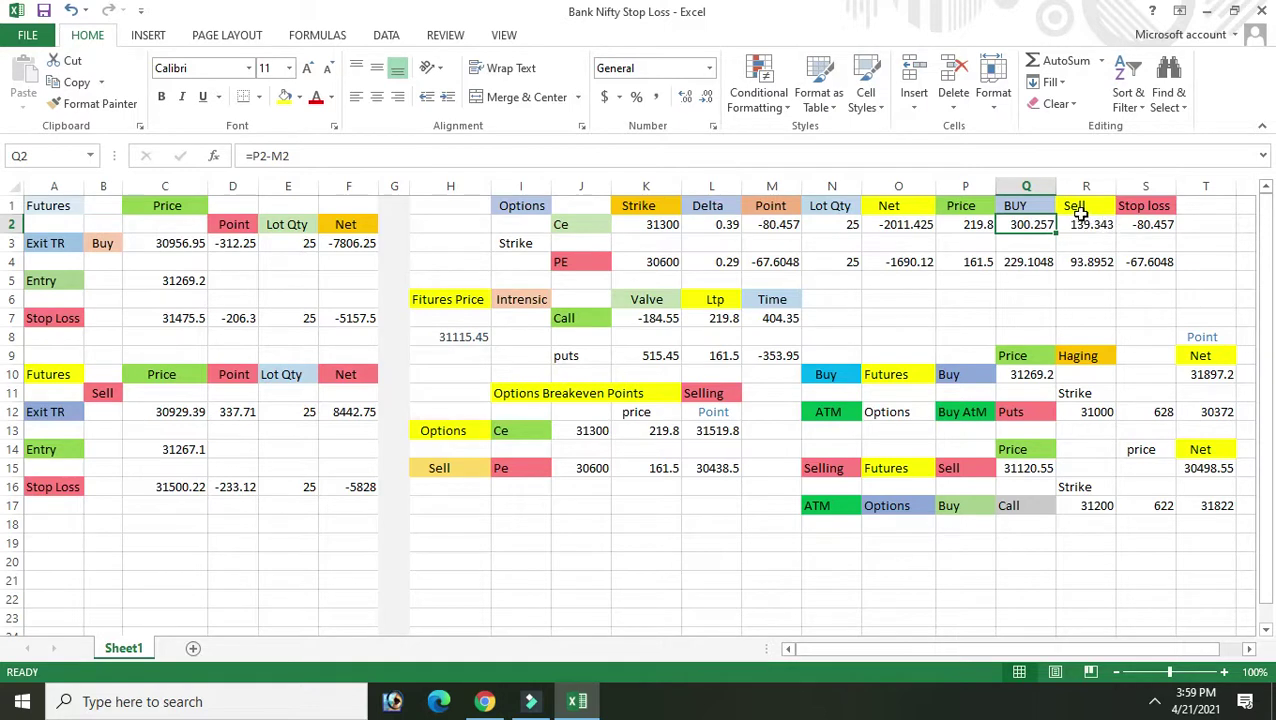
pyautogui.click(1040, 258)
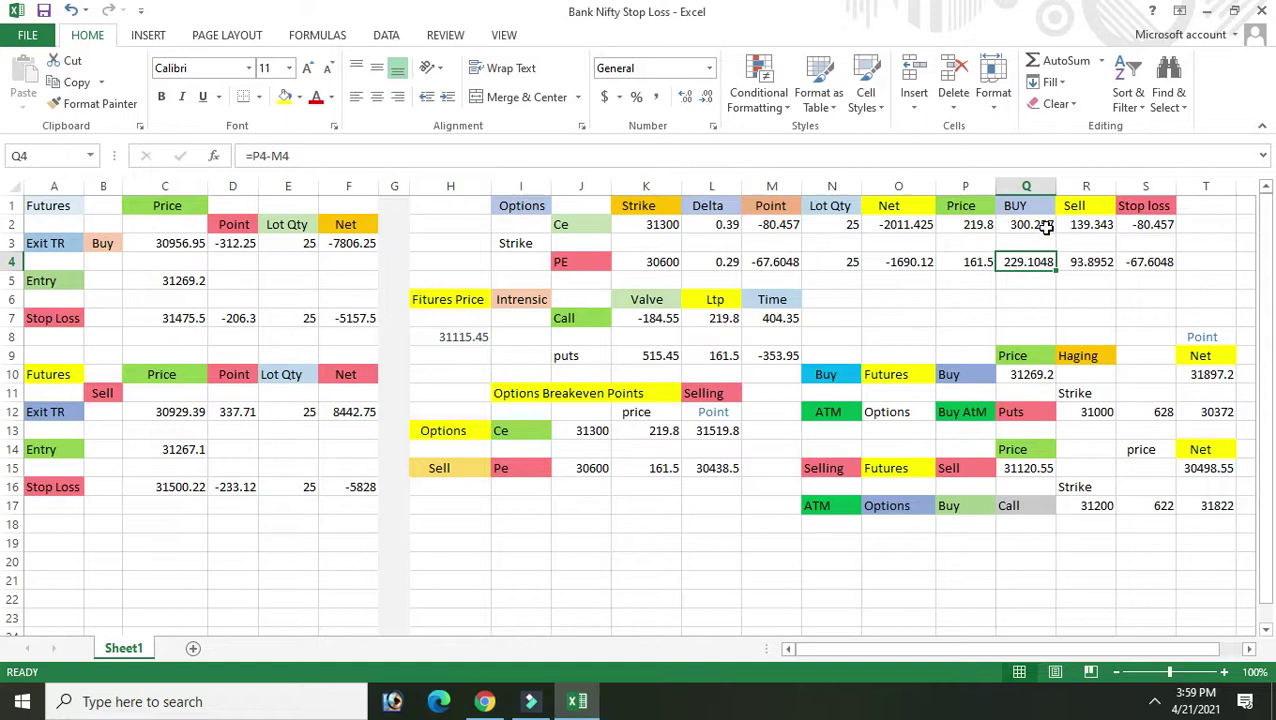
pyautogui.click(1045, 227)
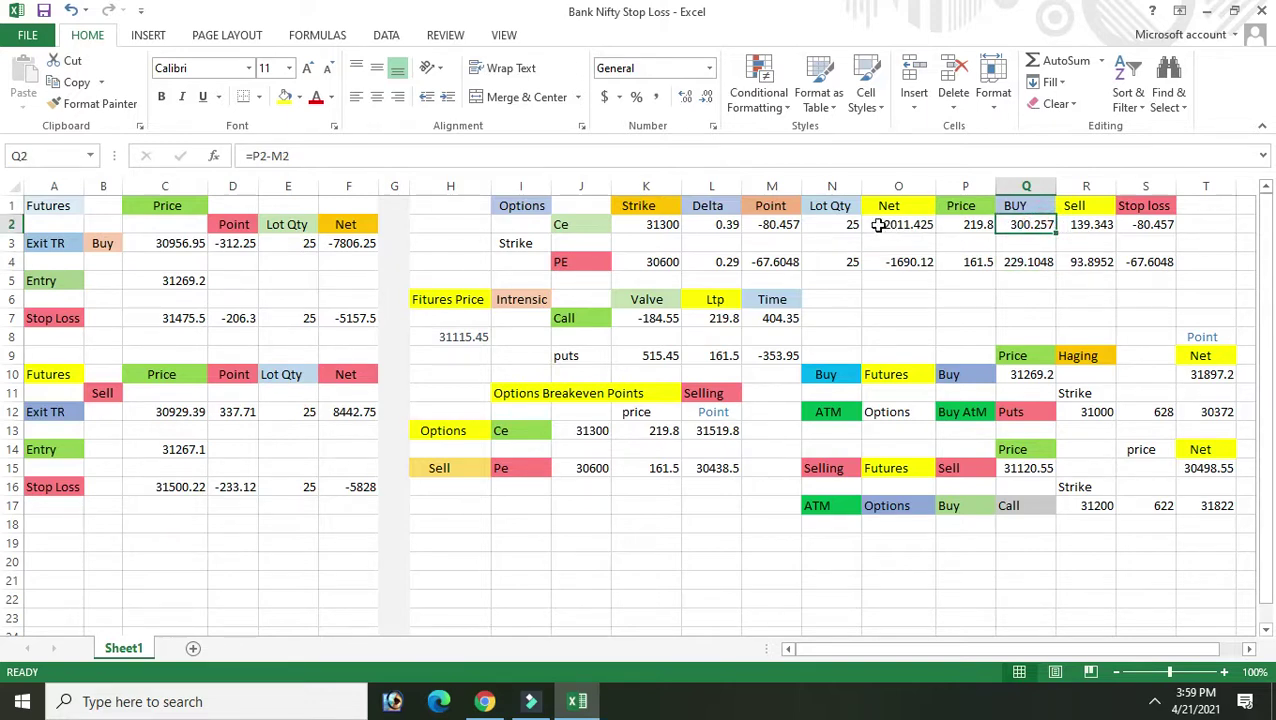
pyautogui.click(975, 225)
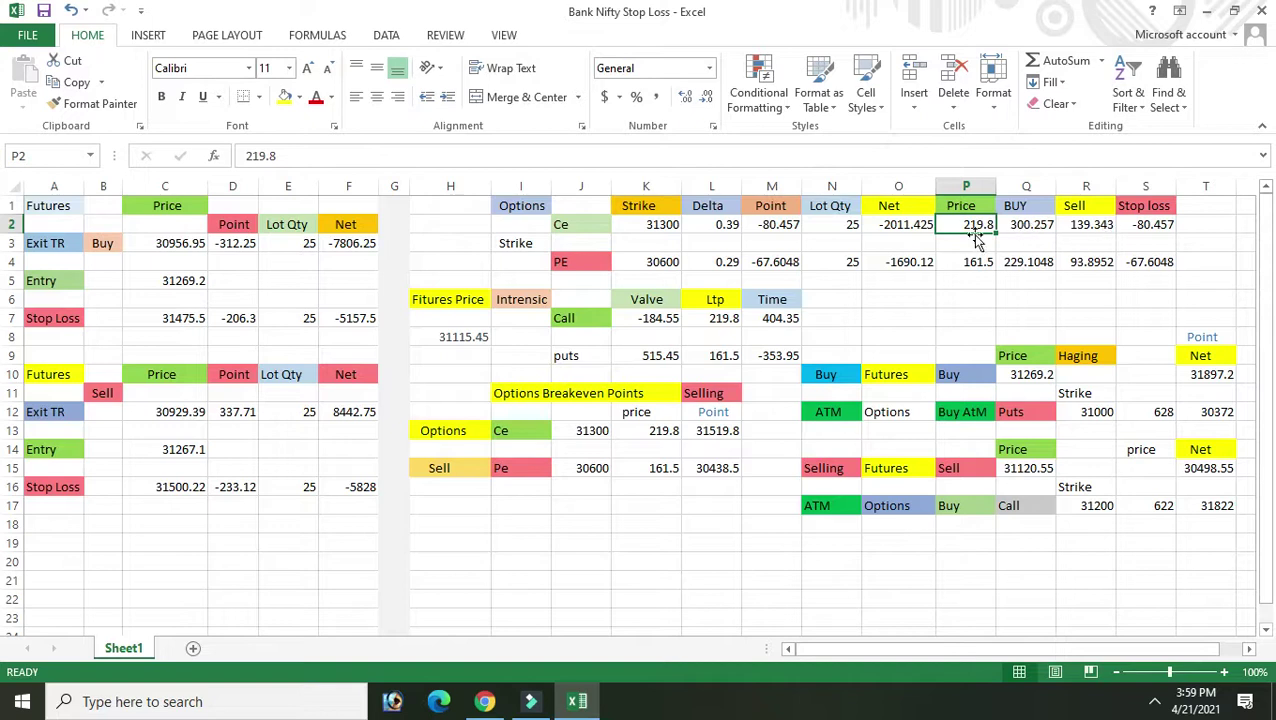
pyautogui.click(778, 225)
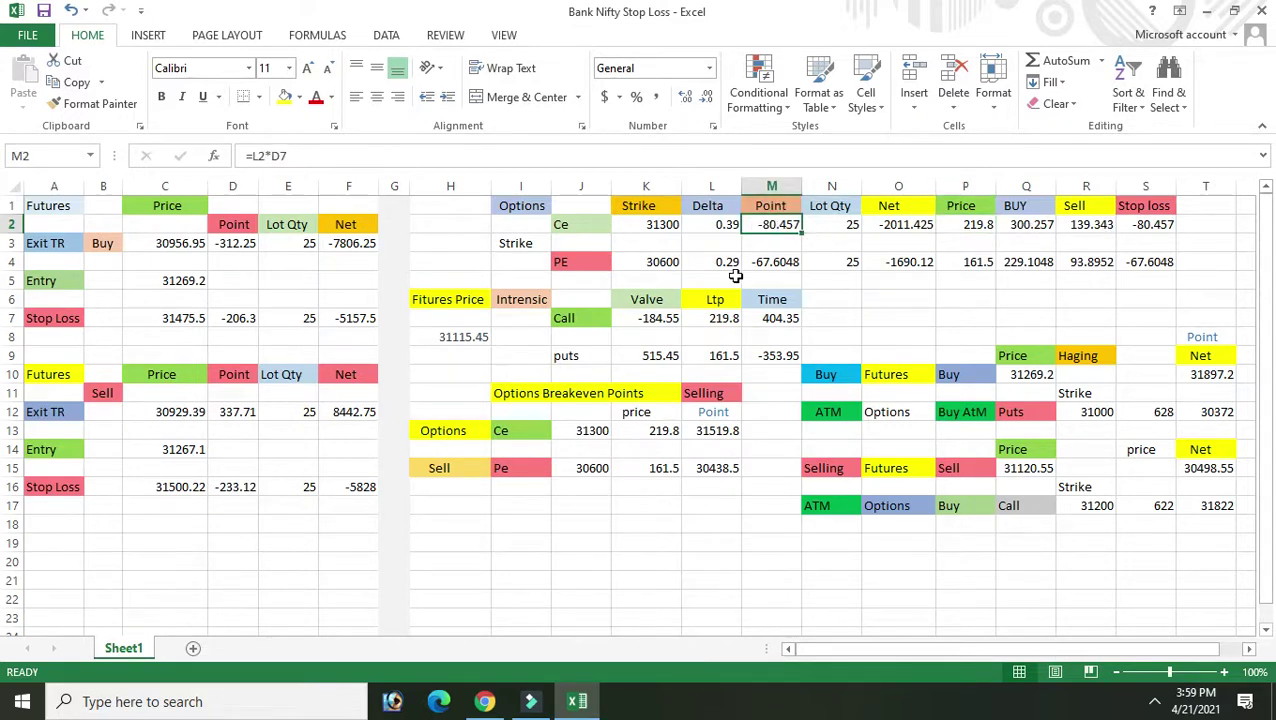
pyautogui.press('super')
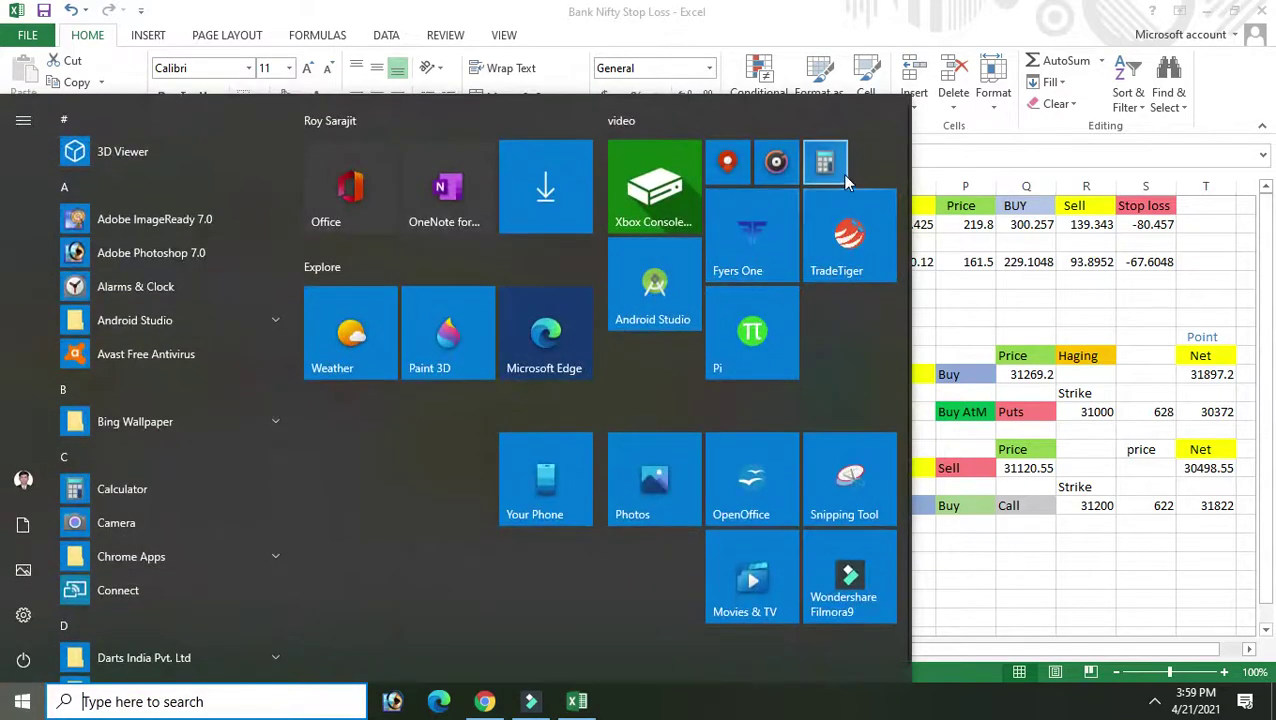
# Launch Calculator and compute 80 × 25 = 2,000.
pyautogui.click(839, 171)
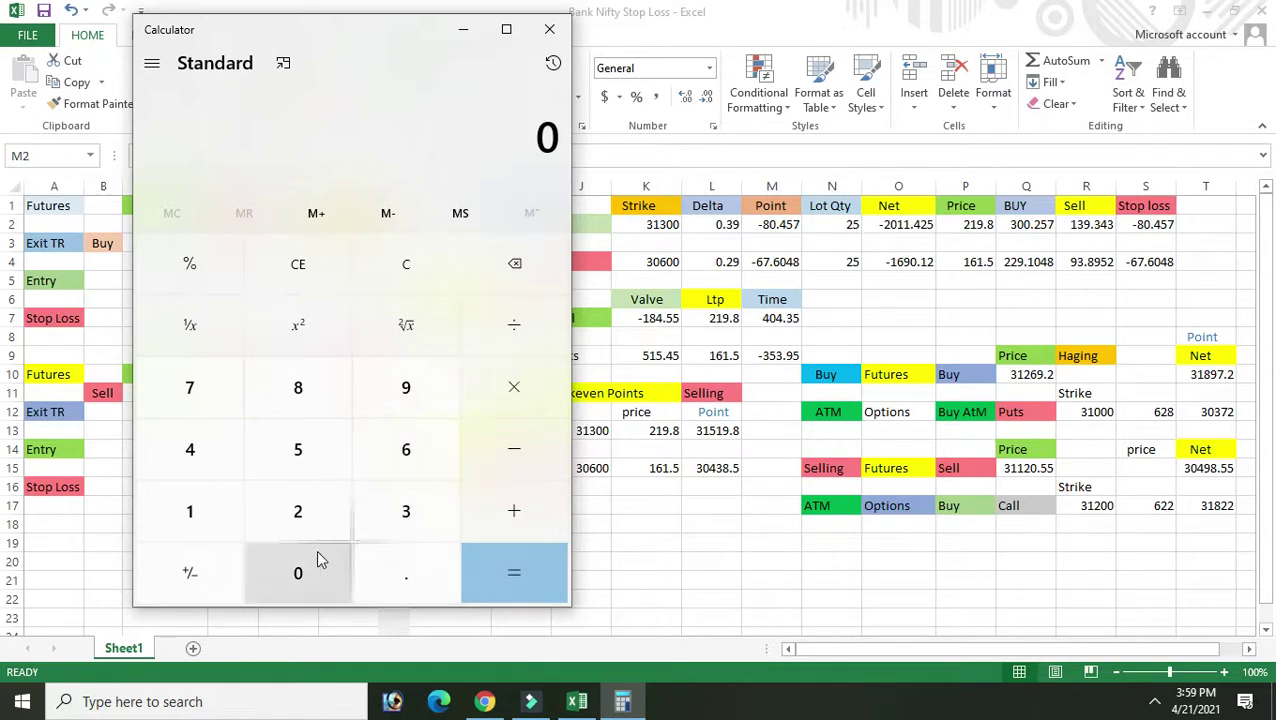
pyautogui.click(316, 403)
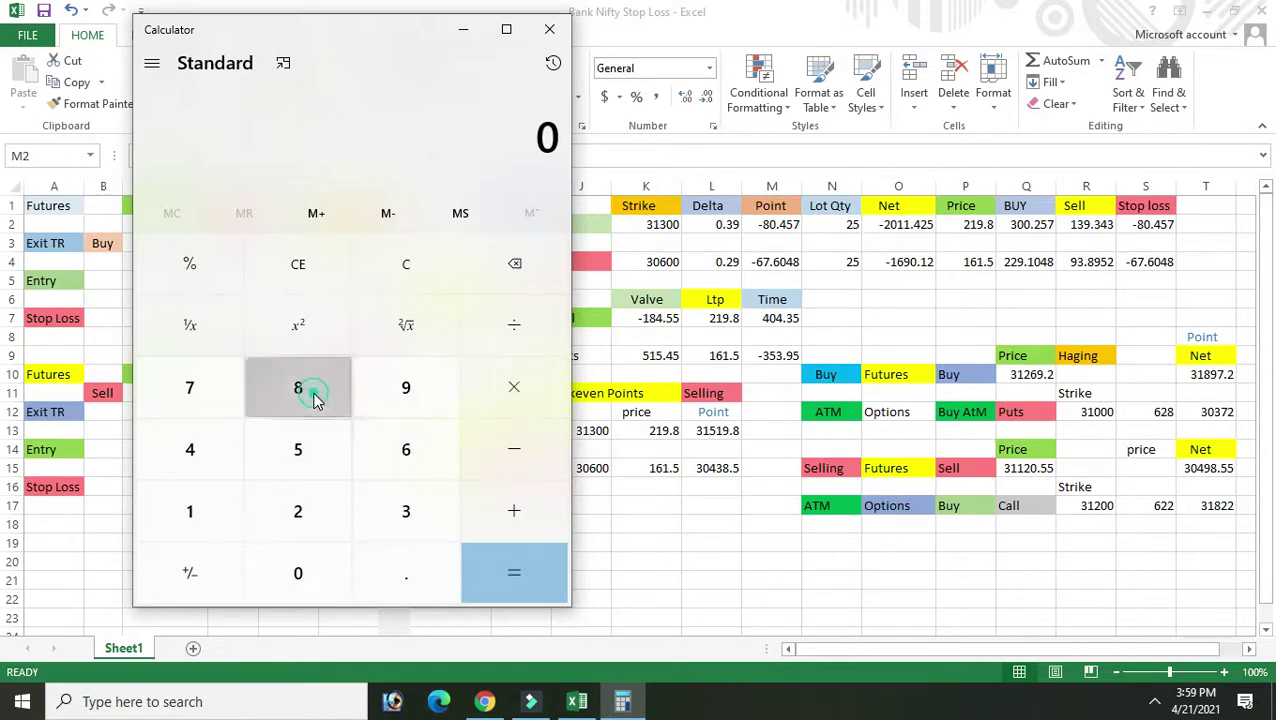
pyautogui.click(307, 568)
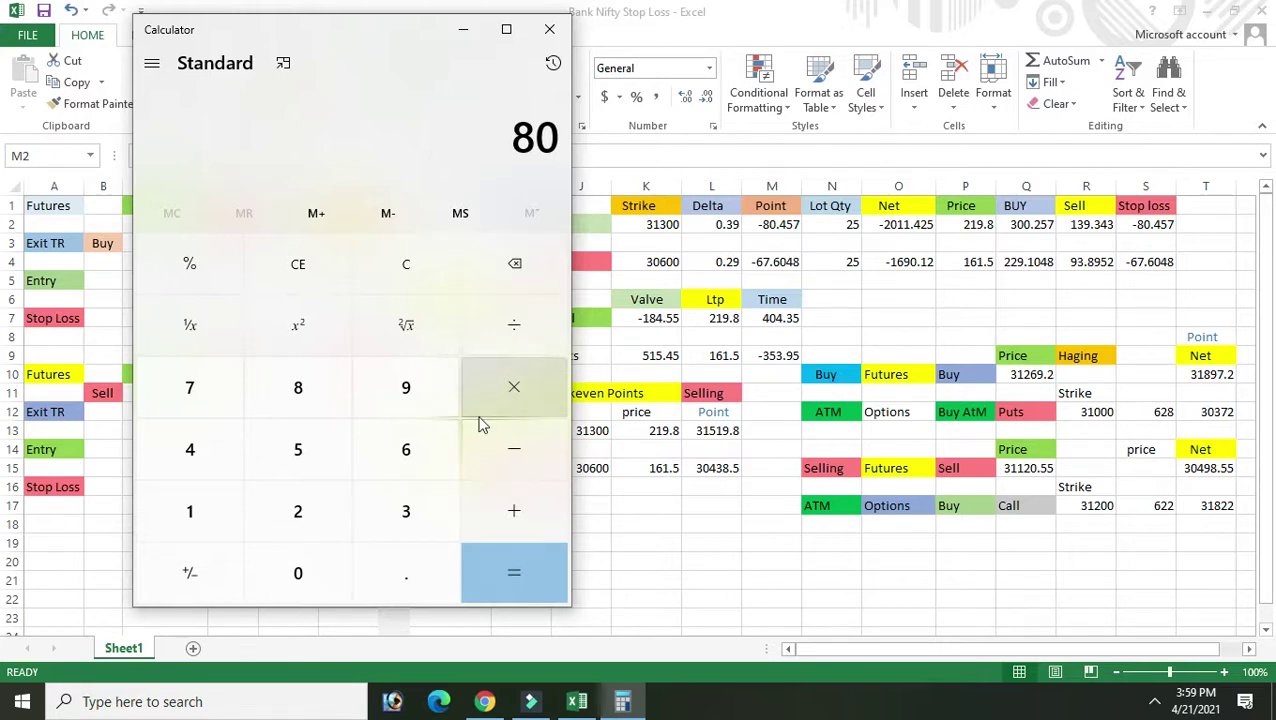
pyautogui.click(515, 389)
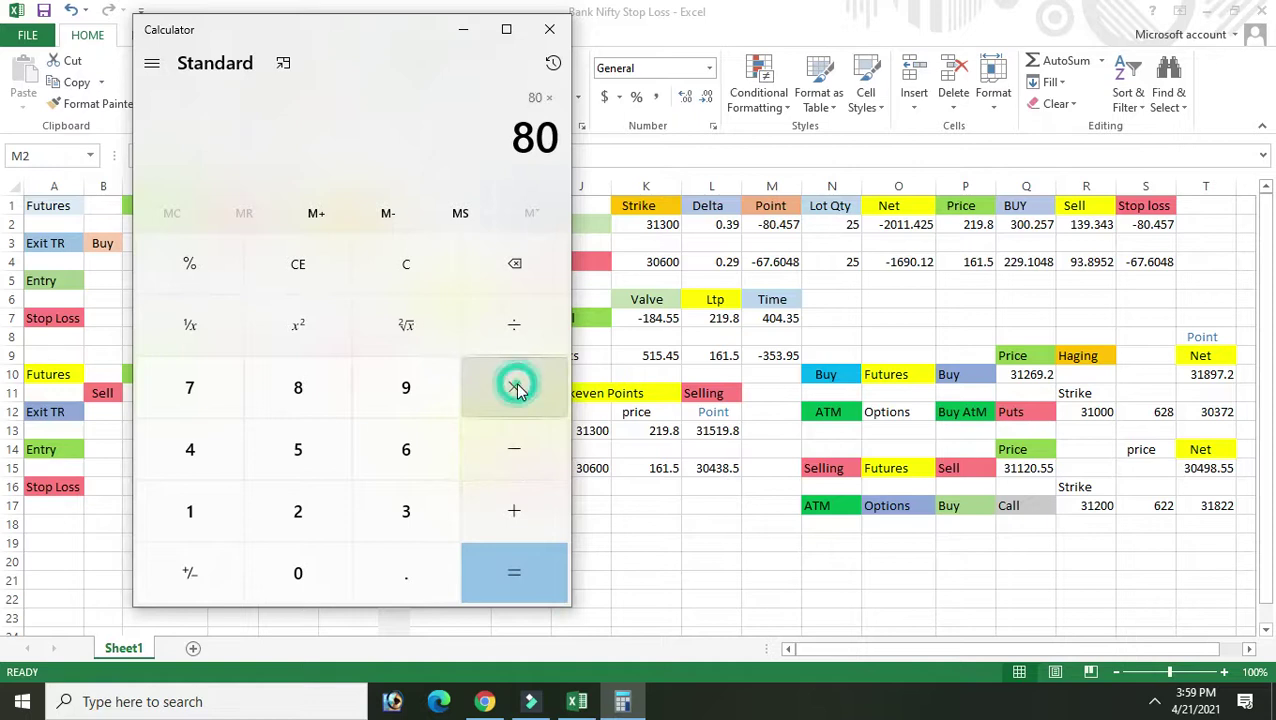
pyautogui.click(304, 511)
pyautogui.click(296, 460)
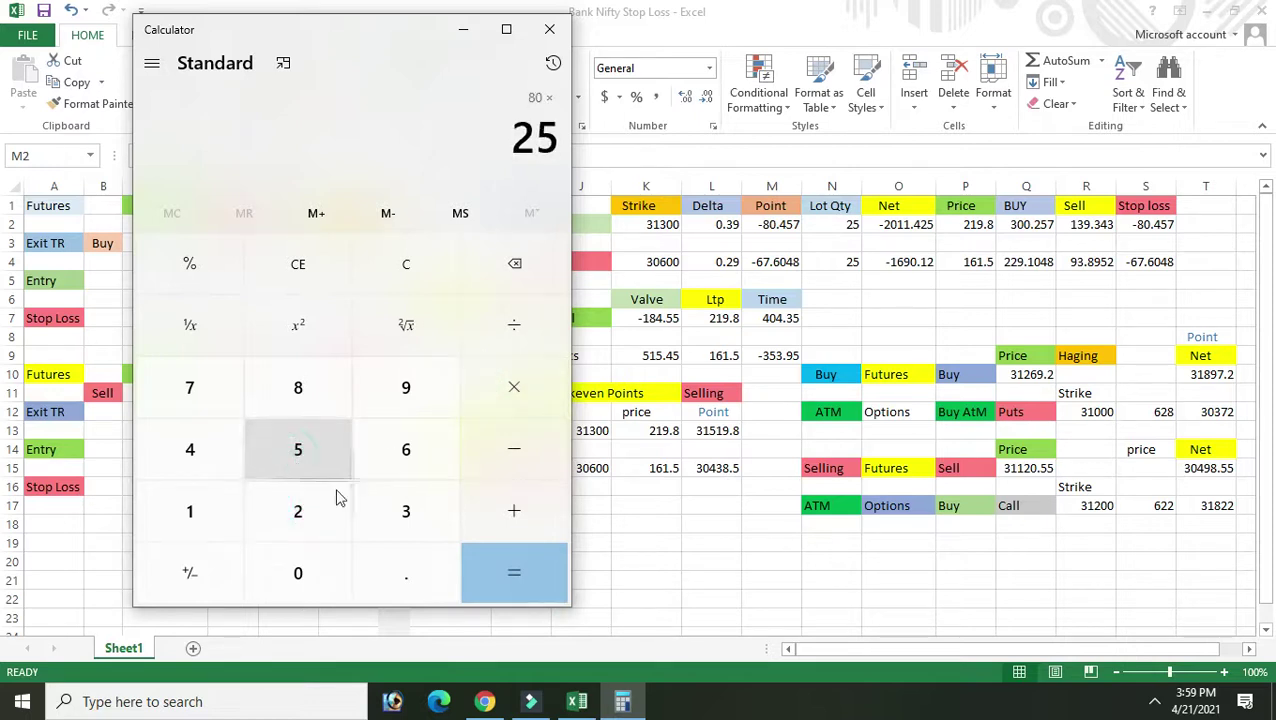
pyautogui.click(496, 579)
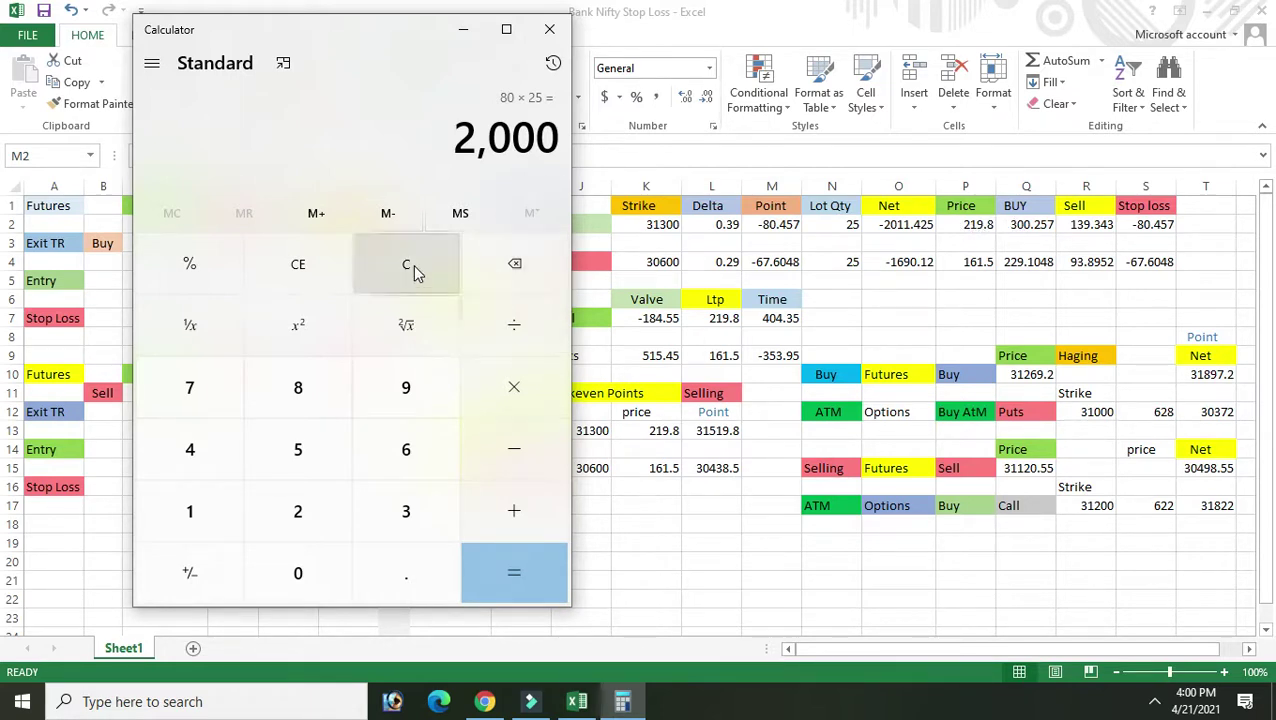
# Clear the result, compute 219 + 80 = 299, and return to the stop-loss spreadsheet.
pyautogui.click(415, 272)
pyautogui.click(415, 272)
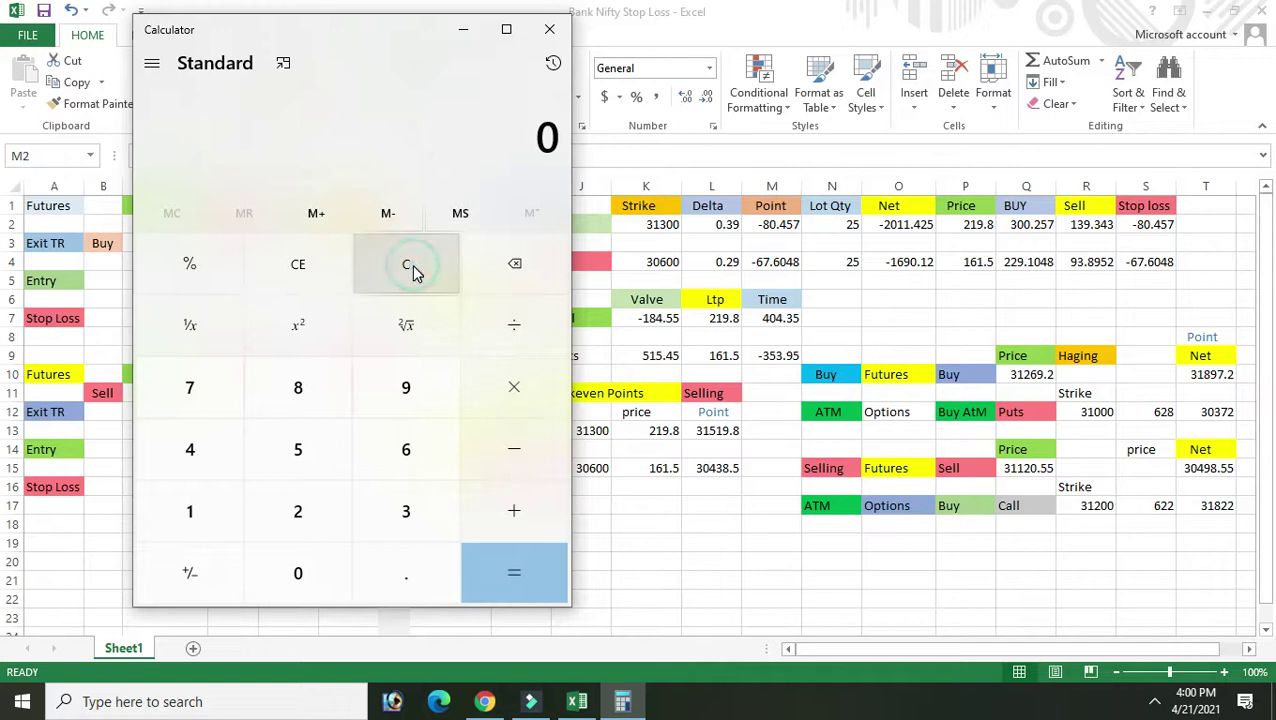
pyautogui.click(288, 530)
pyautogui.click(199, 510)
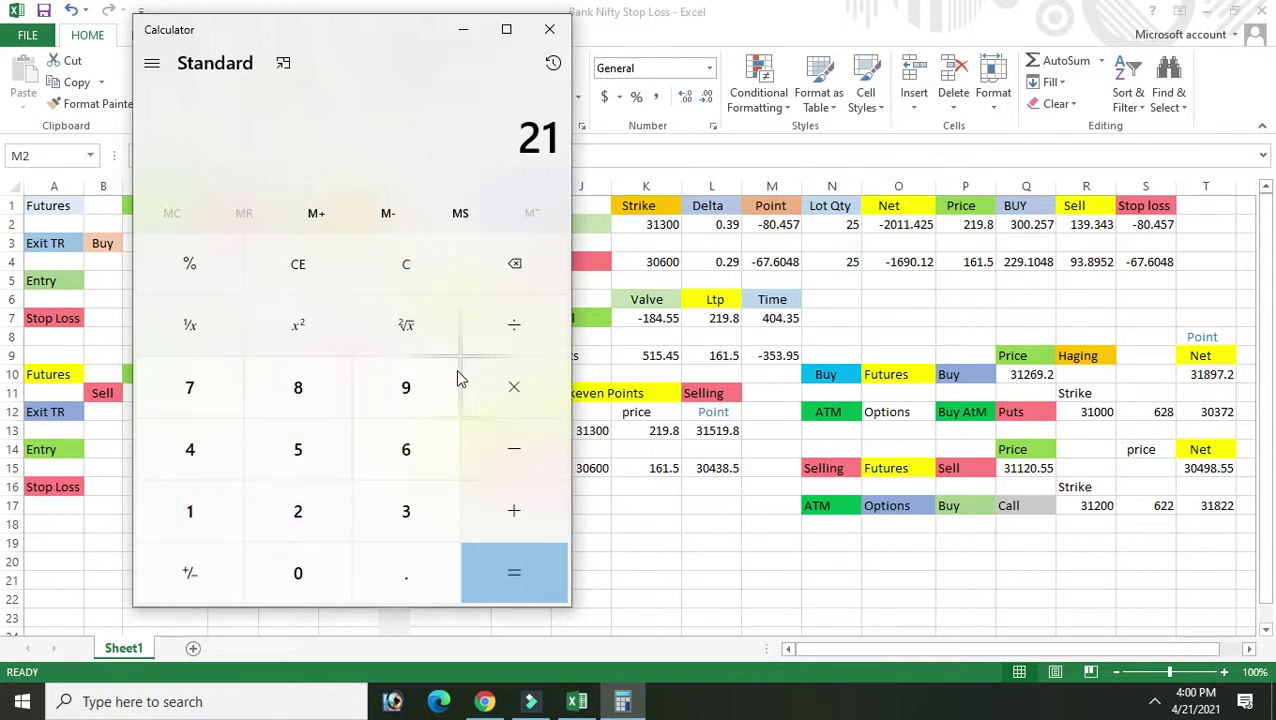
pyautogui.click(426, 392)
pyautogui.click(517, 510)
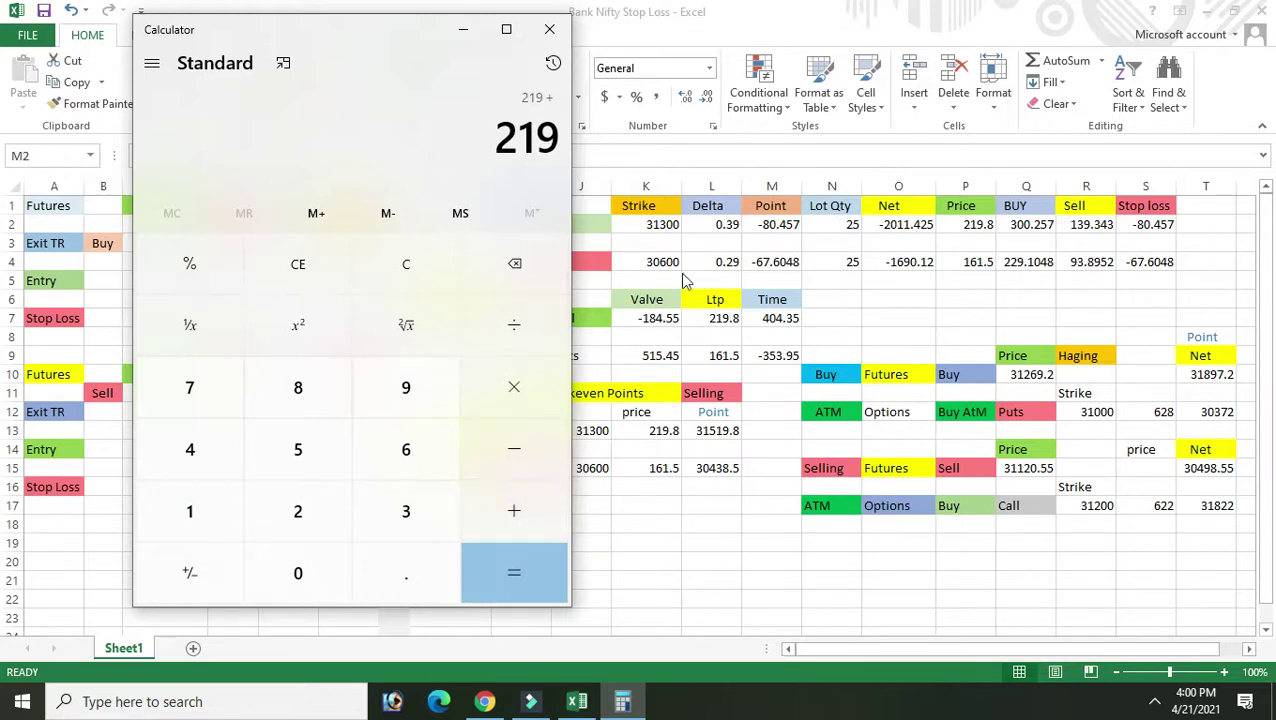
pyautogui.click(295, 388)
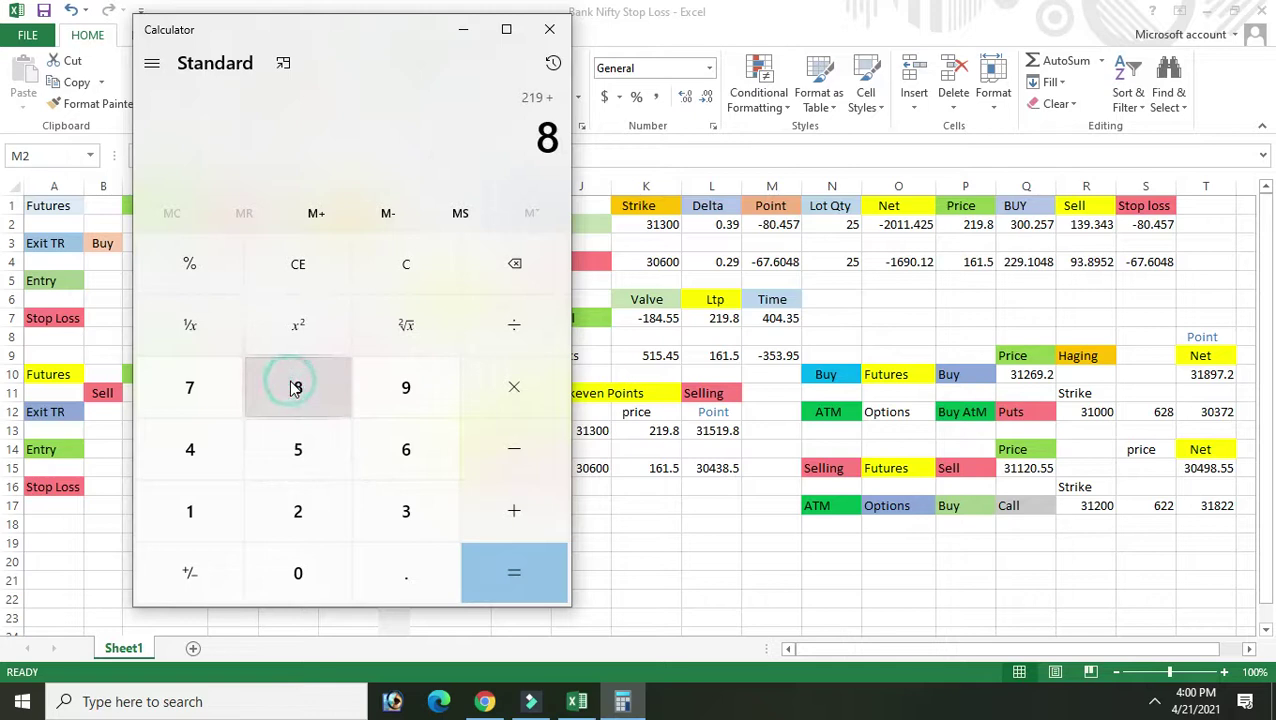
pyautogui.click(290, 576)
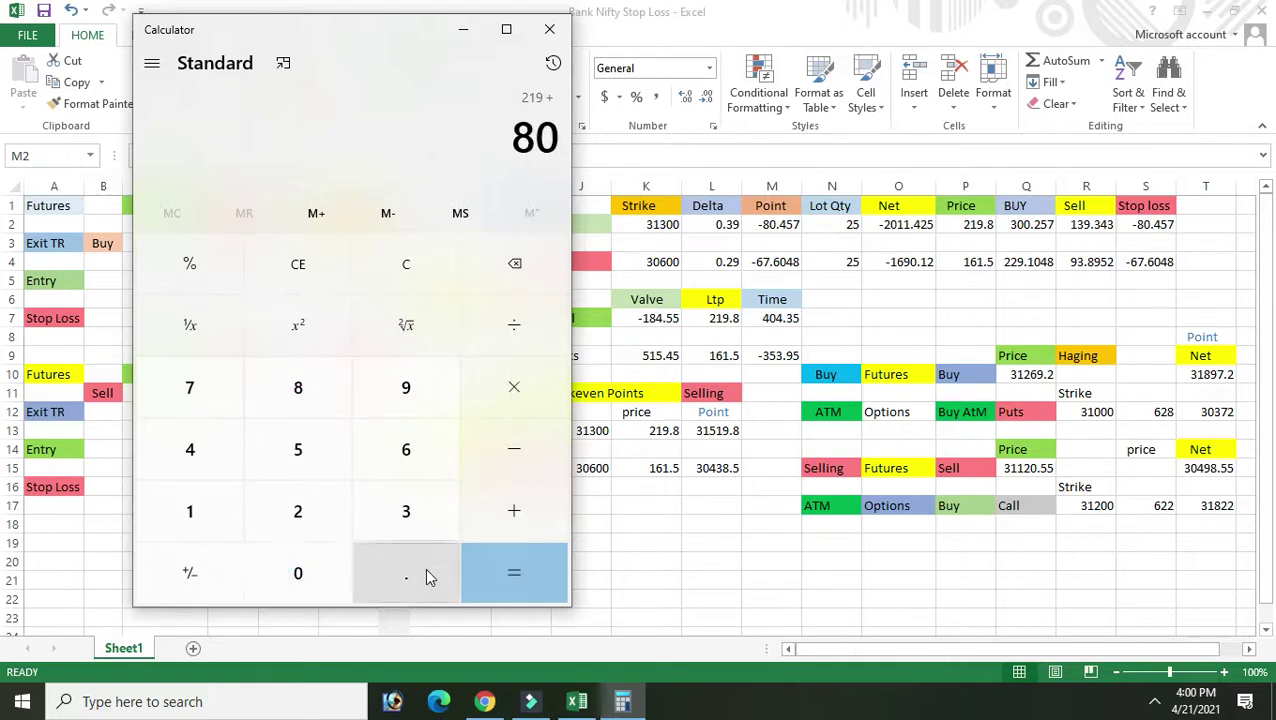
pyautogui.click(507, 578)
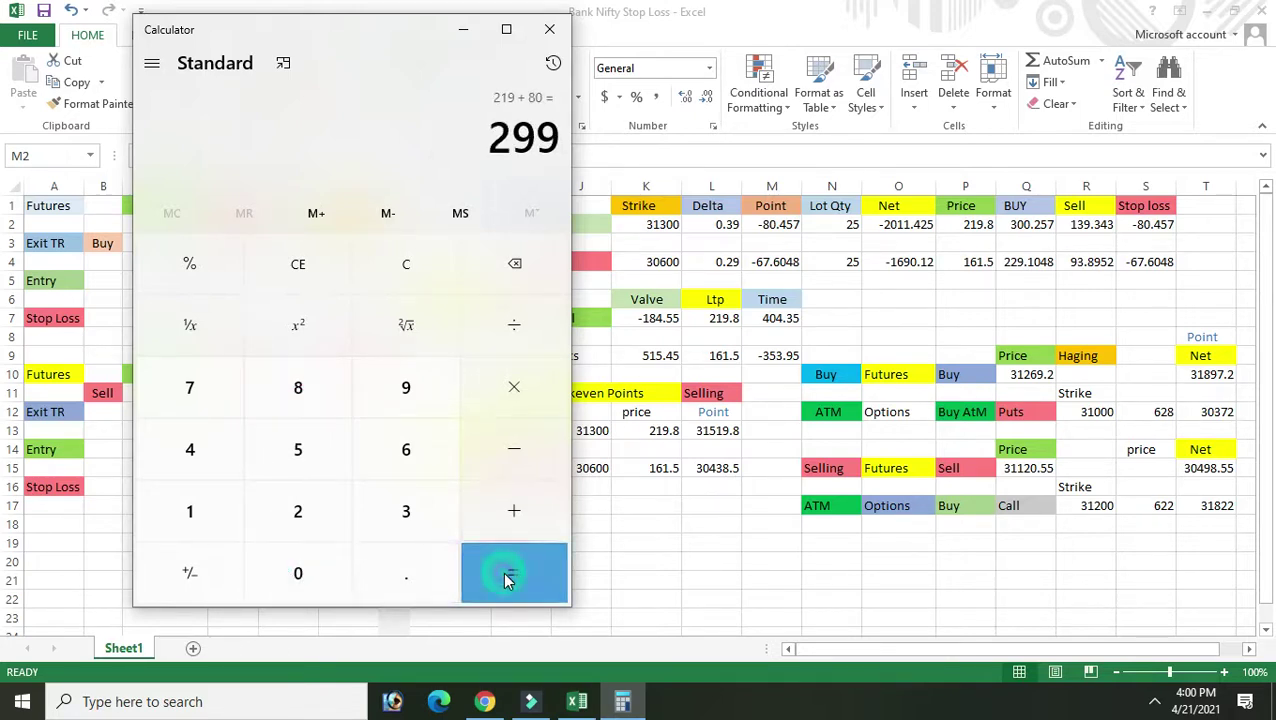
pyautogui.click(1018, 210)
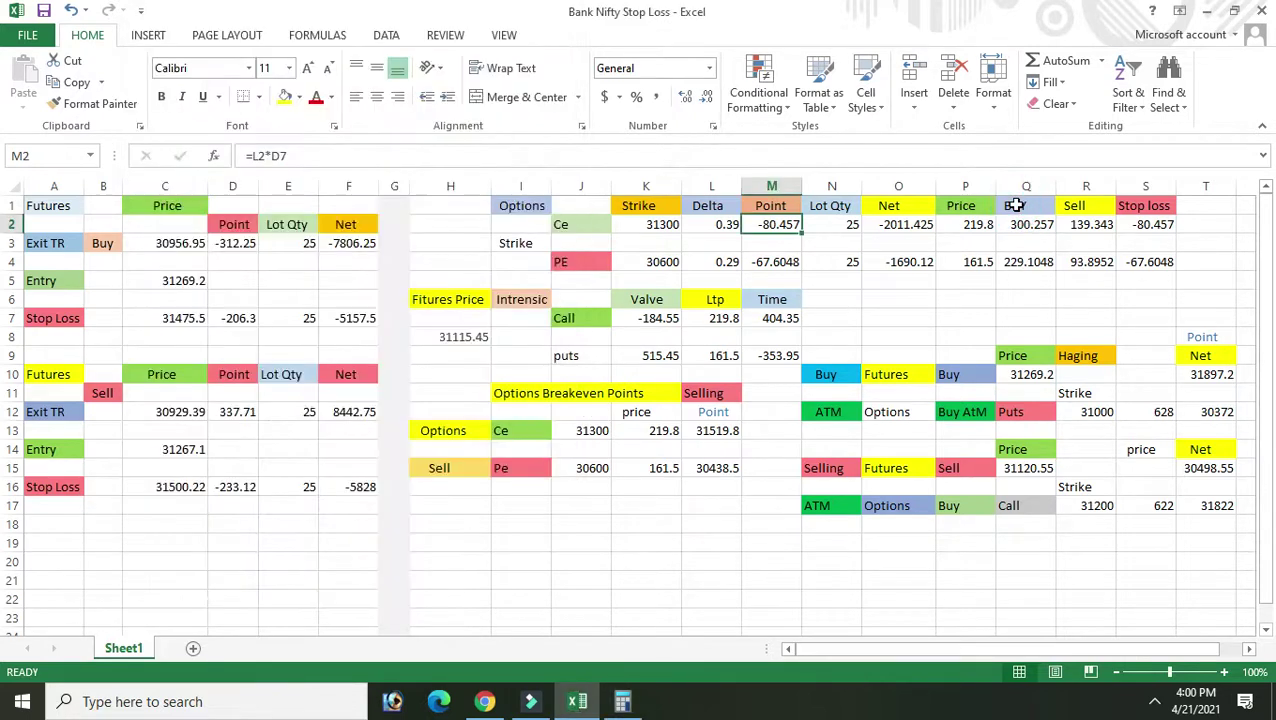
# Edit the BUY header in Q1, leaving the cell cleared.
pyautogui.click(1016, 205)
pyautogui.doubleClick(1016, 205)
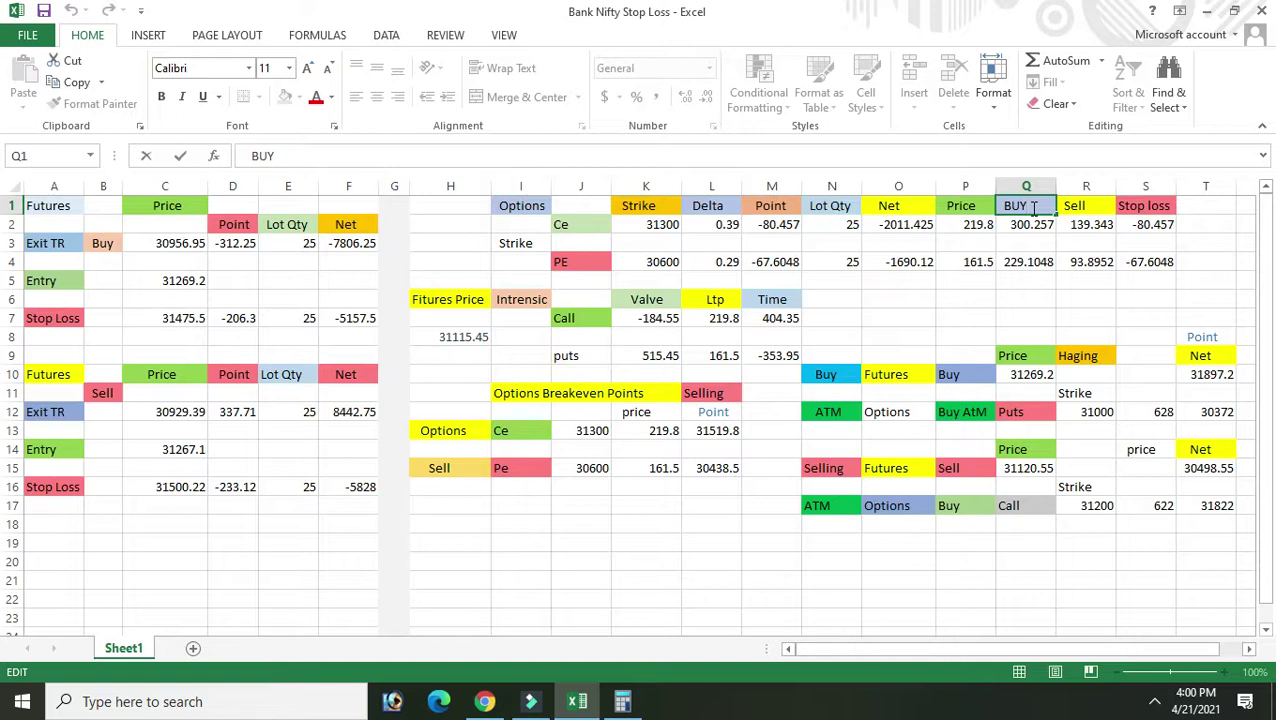
pyautogui.click(1076, 205)
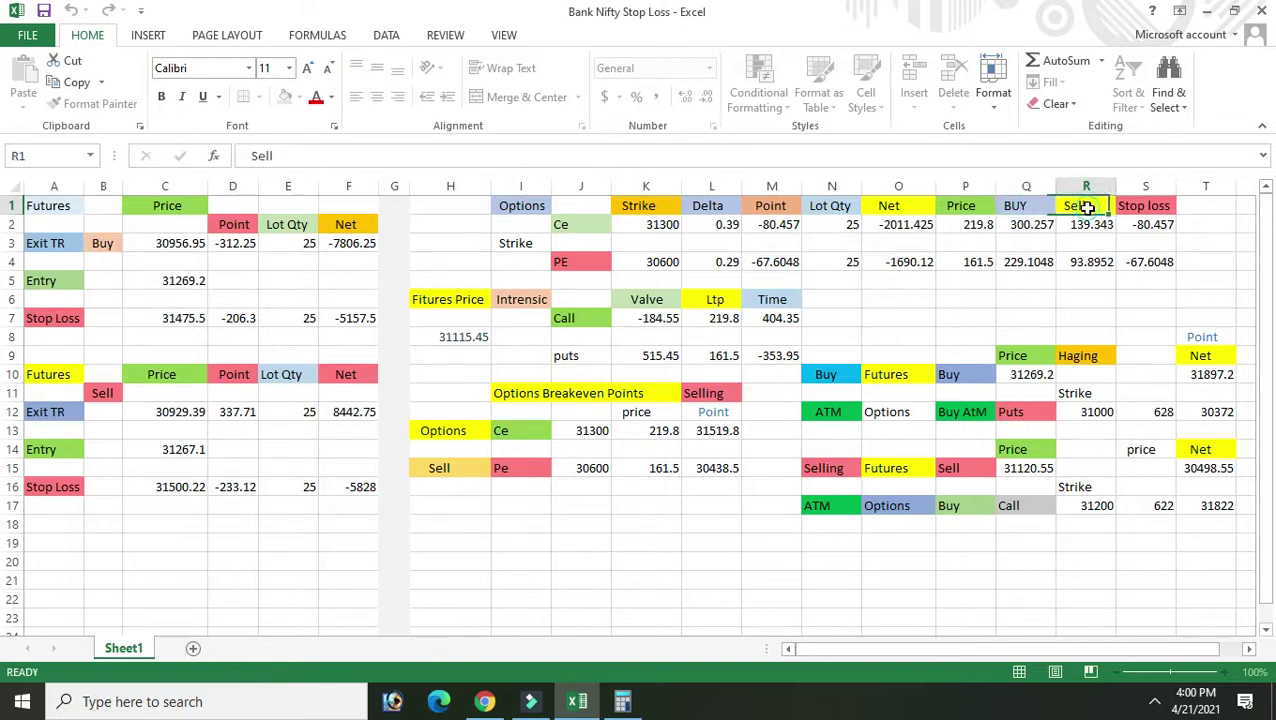
pyautogui.doubleClick(1022, 204)
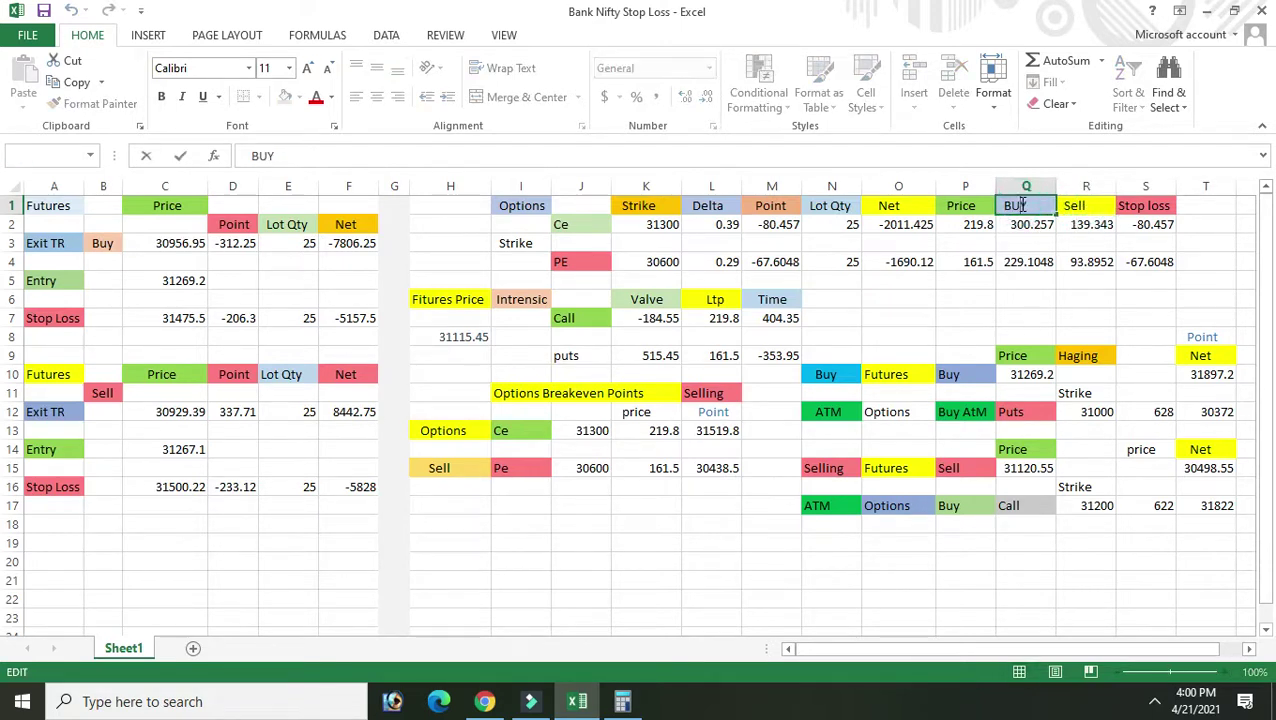
pyautogui.write('B')
pyautogui.click(1004, 296)
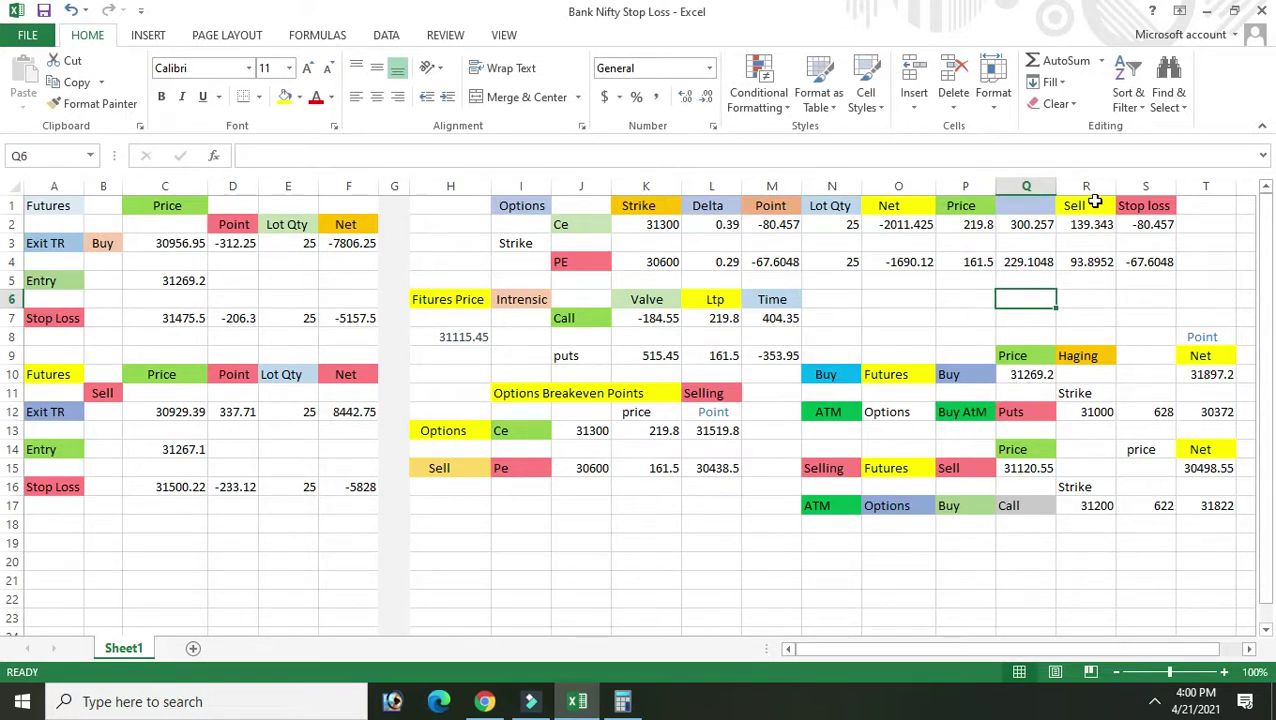
# Inspect the PE BUY and PE Sell formulas and the R1 Sell header, then select blank Q1.
pyautogui.click(1010, 261)
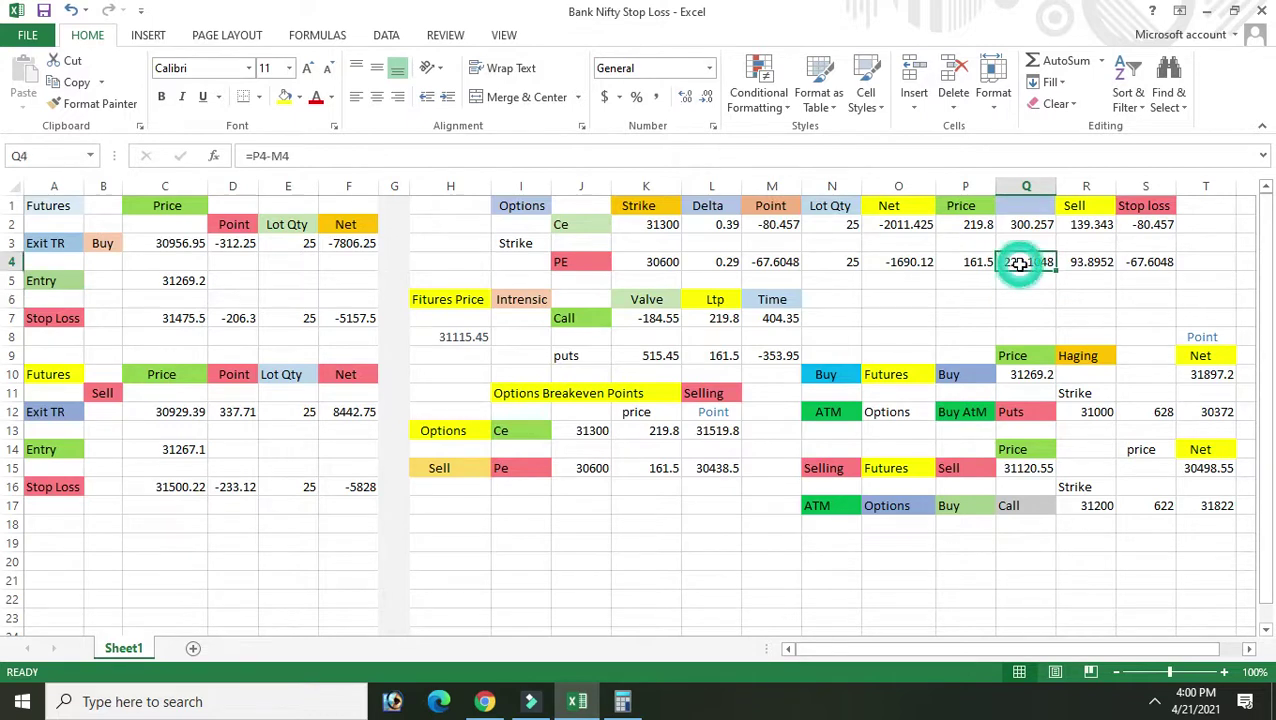
pyautogui.click(1077, 208)
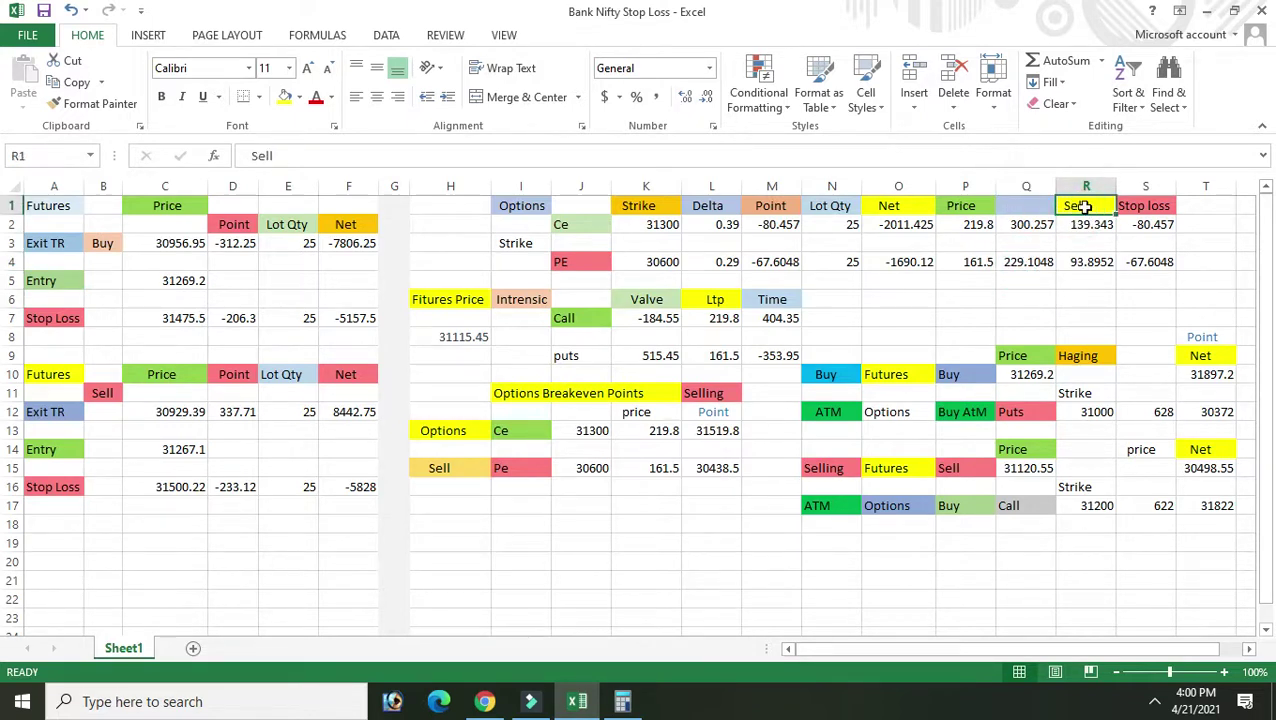
pyautogui.click(1095, 260)
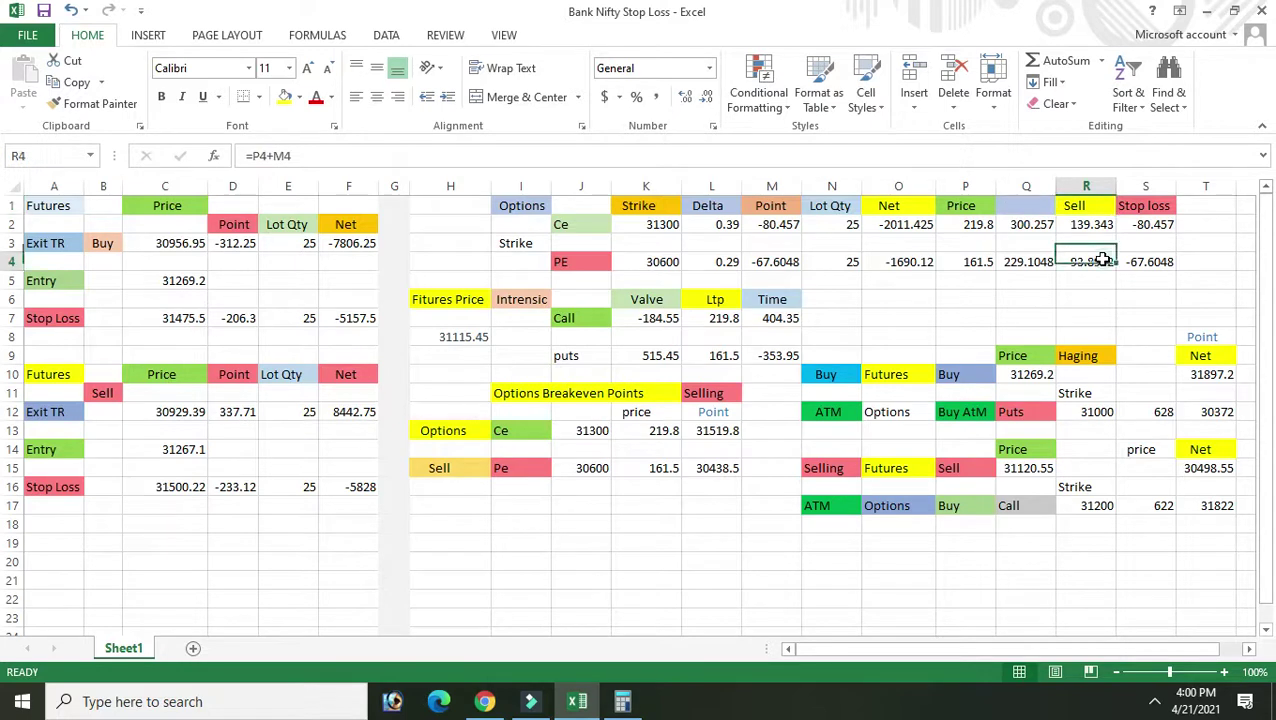
pyautogui.click(1077, 207)
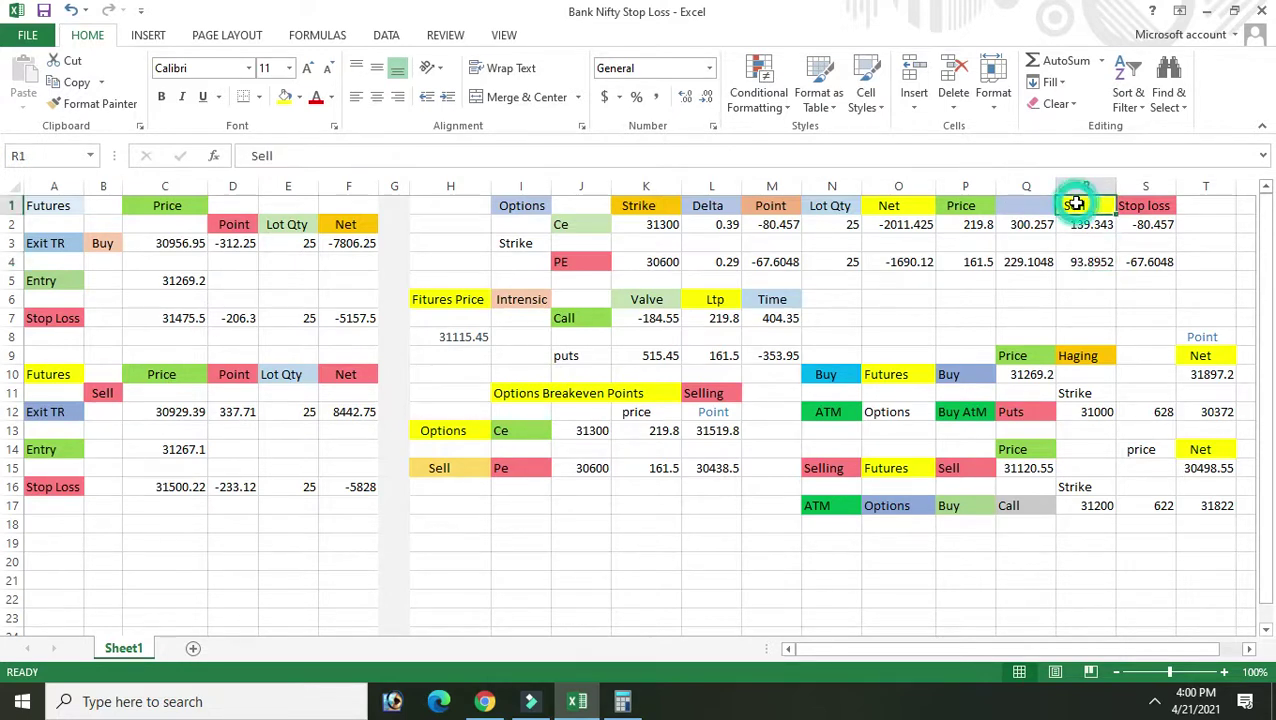
pyautogui.click(898, 313)
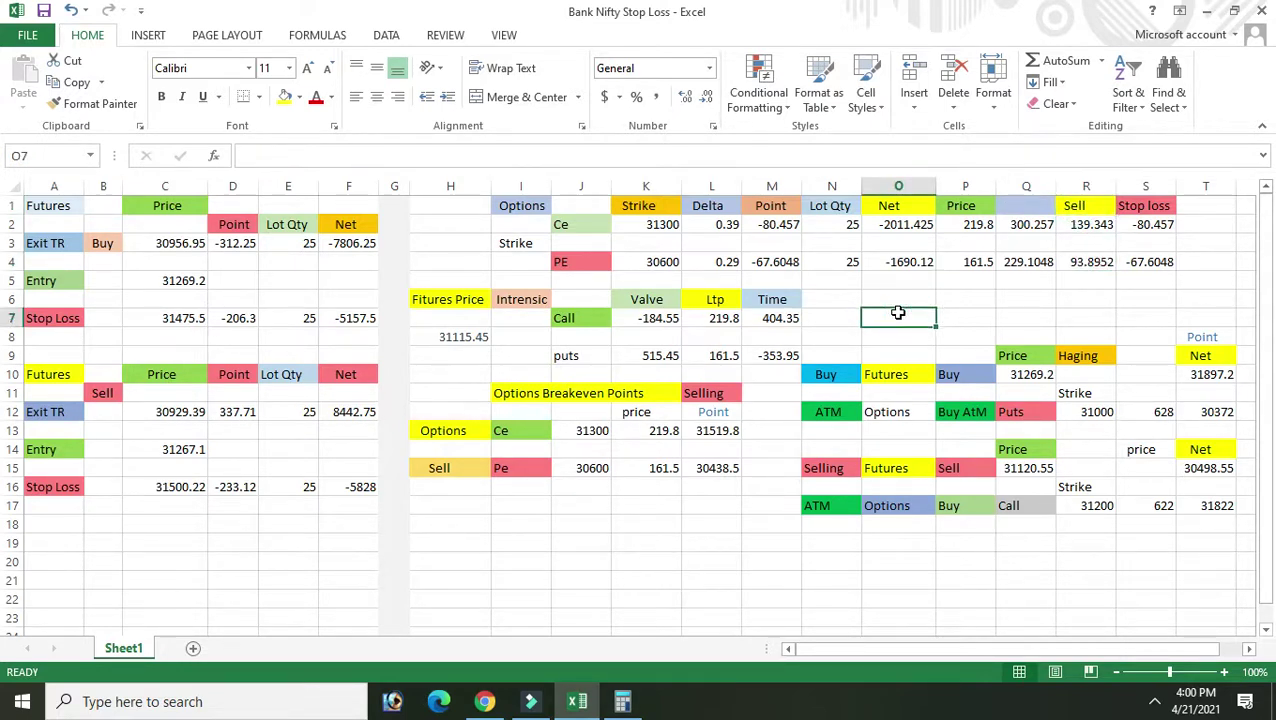
pyautogui.click(1036, 205)
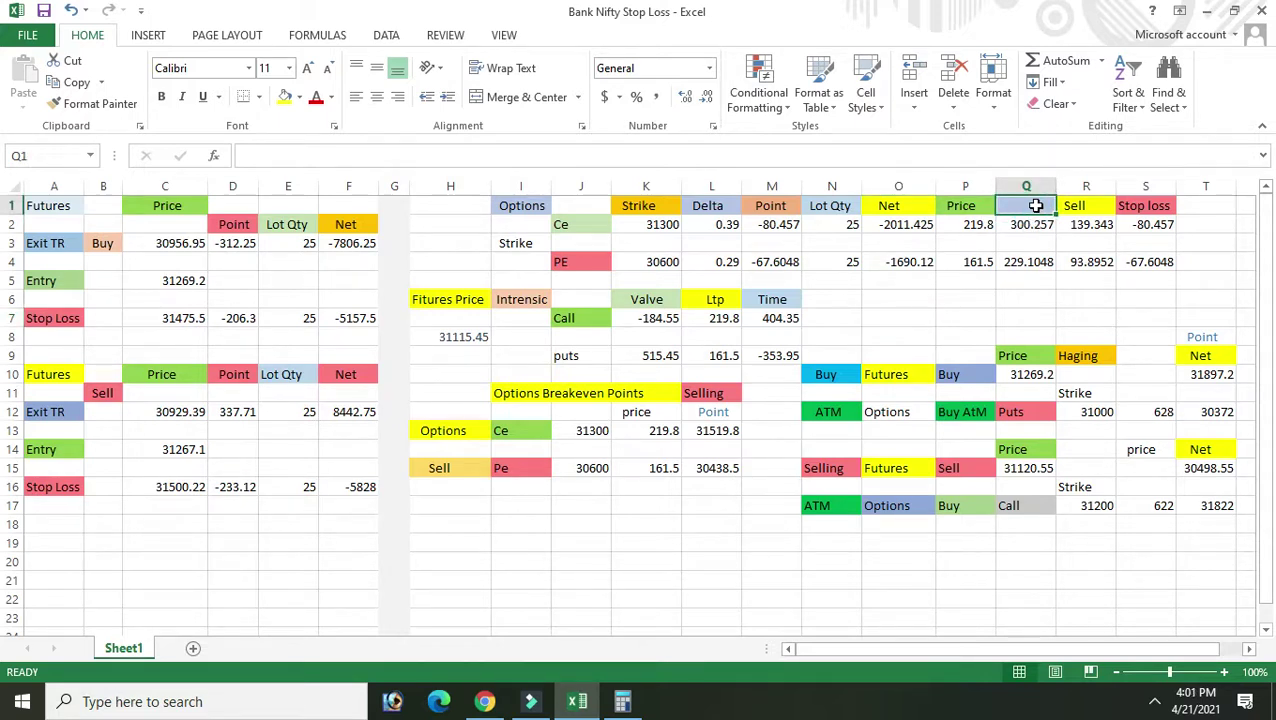
# Label Q1 'Sell' and enter 'Buy' in S1, then check the formula beneath it.
pyautogui.write('Sell')
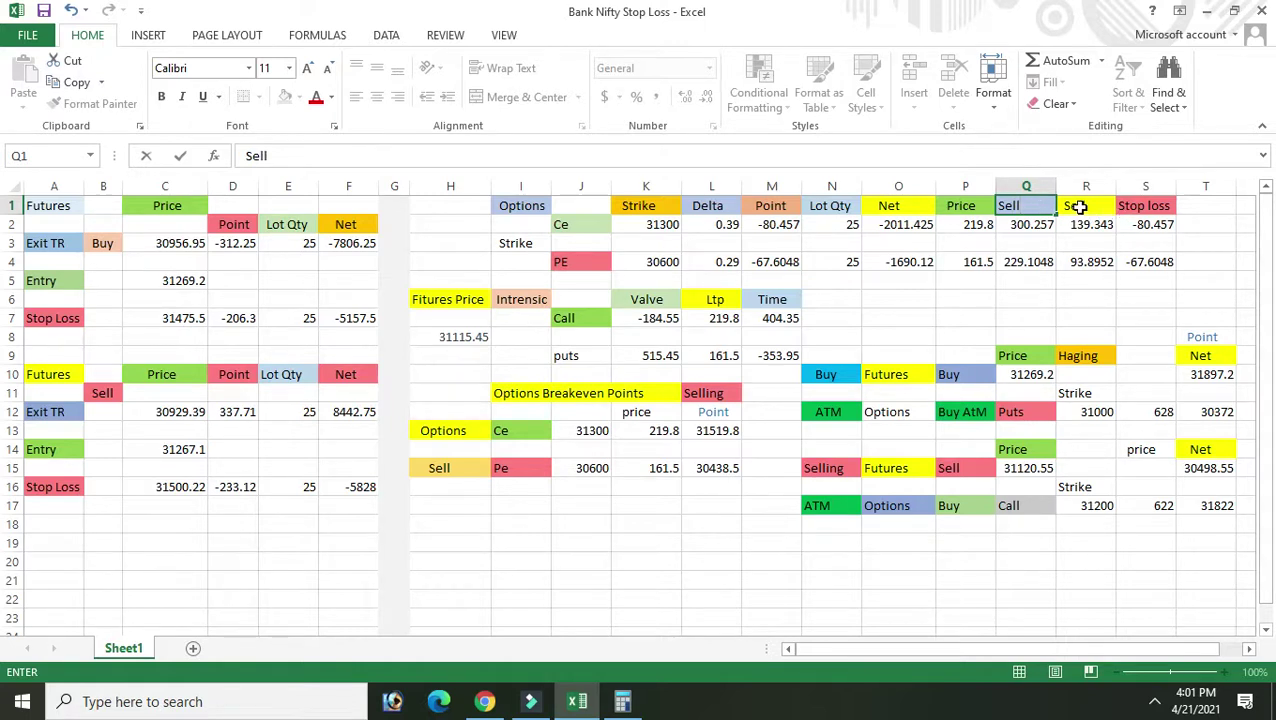
pyautogui.click(1078, 206)
pyautogui.press('Right')
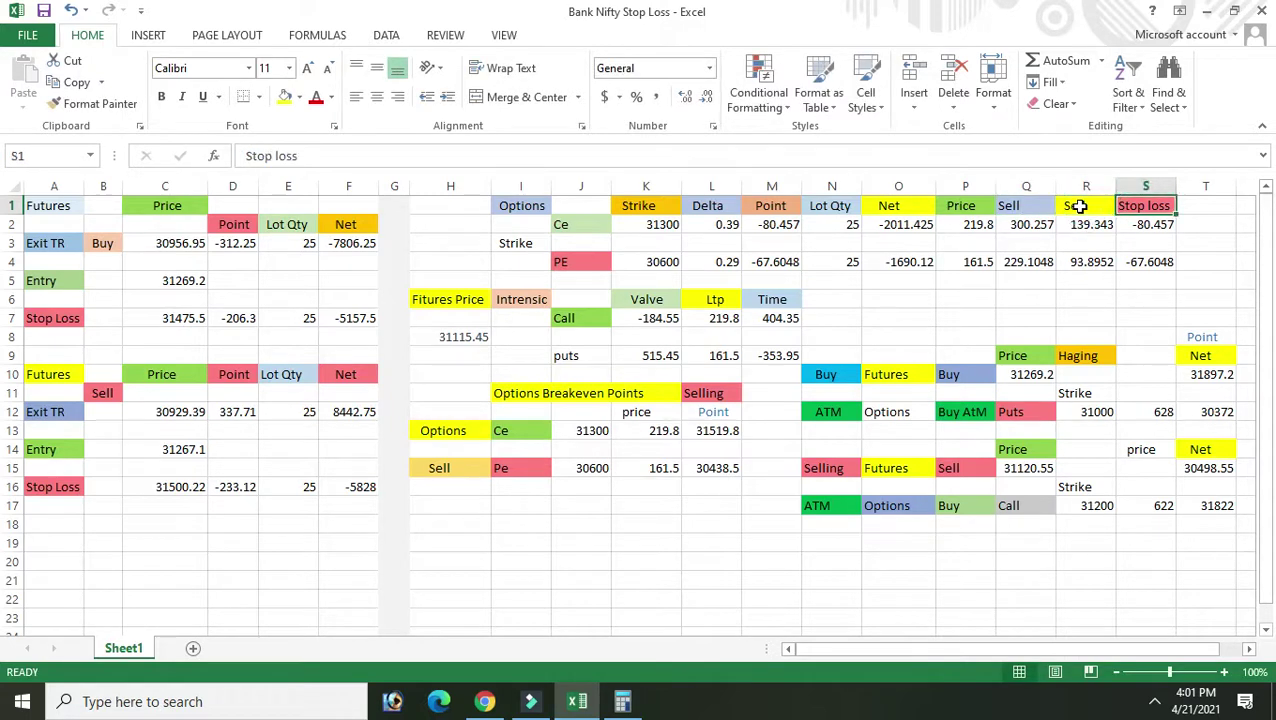
pyautogui.write('b')
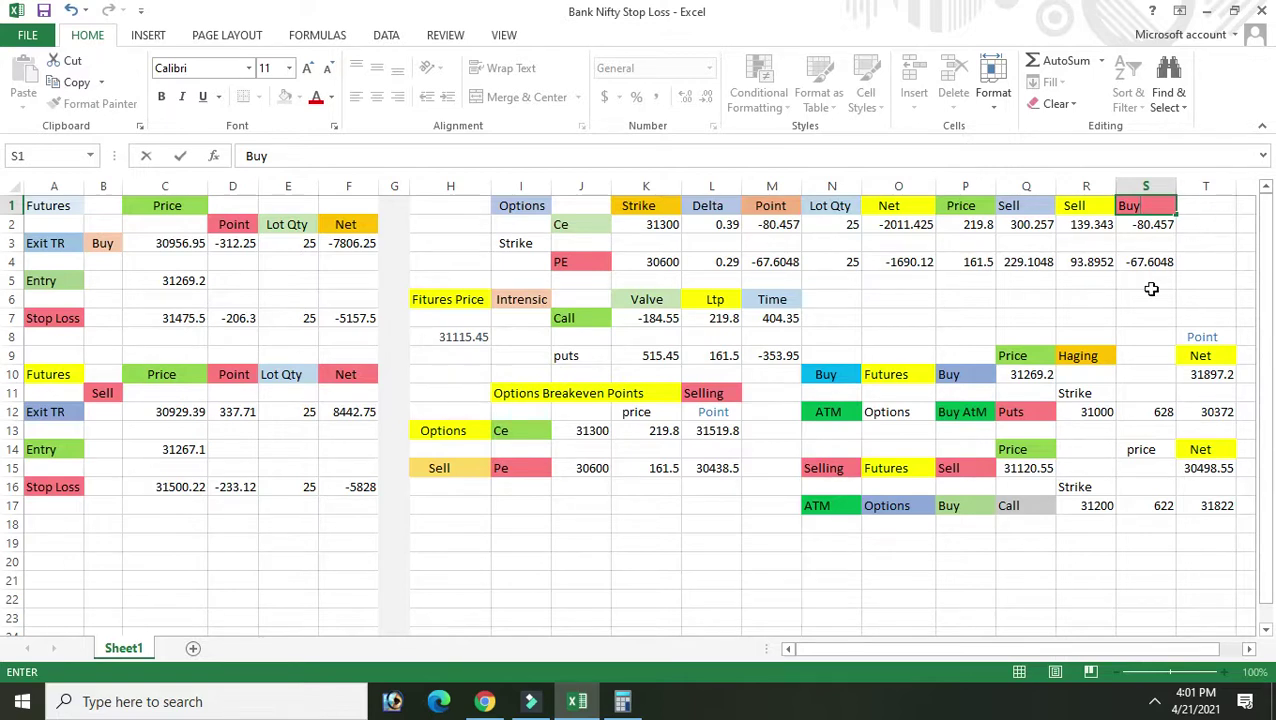
pyautogui.click(1147, 284)
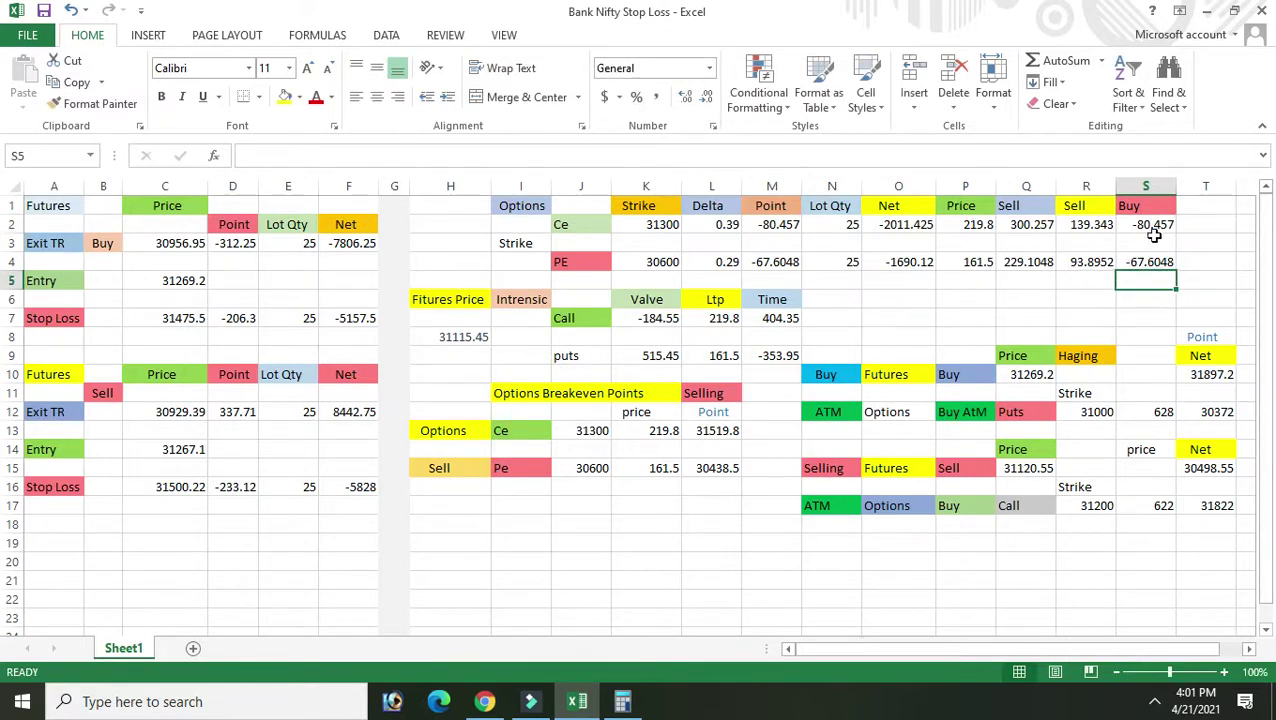
pyautogui.click(1152, 225)
pyautogui.click(1130, 278)
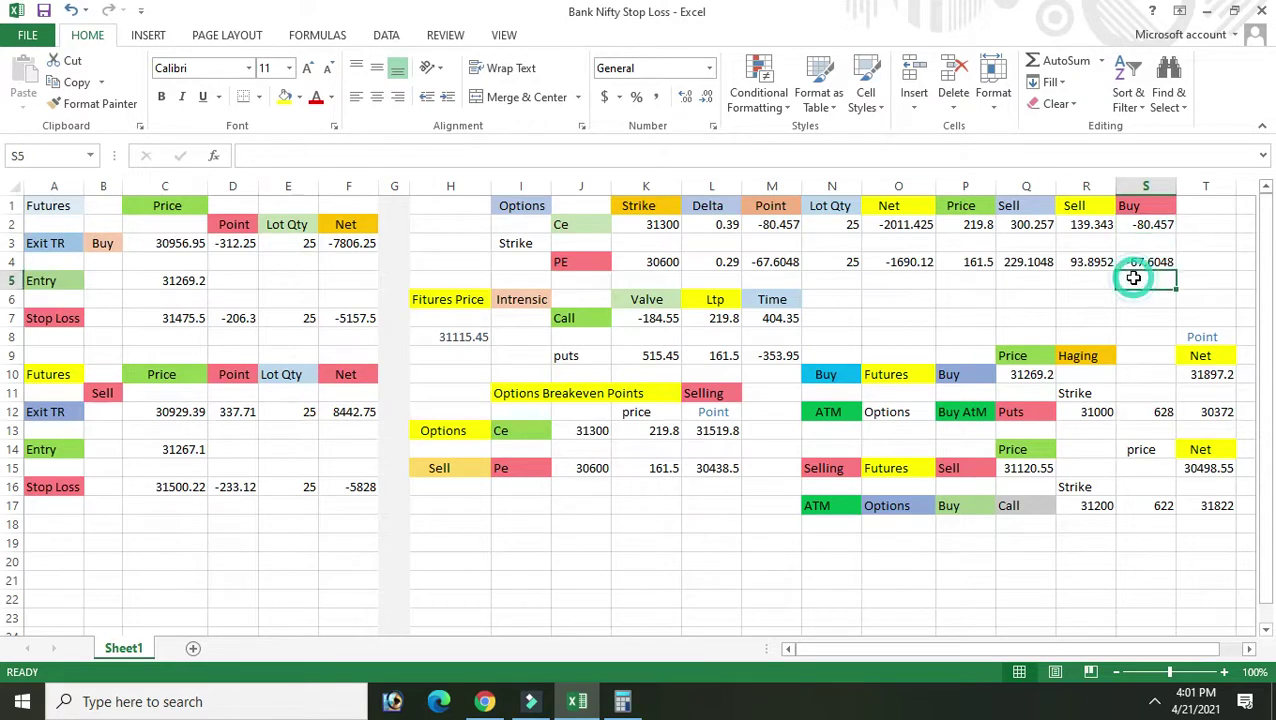
# Replace S1's label with 'NET' and relabel R1 as 'Buy'.
pyautogui.click(1140, 205)
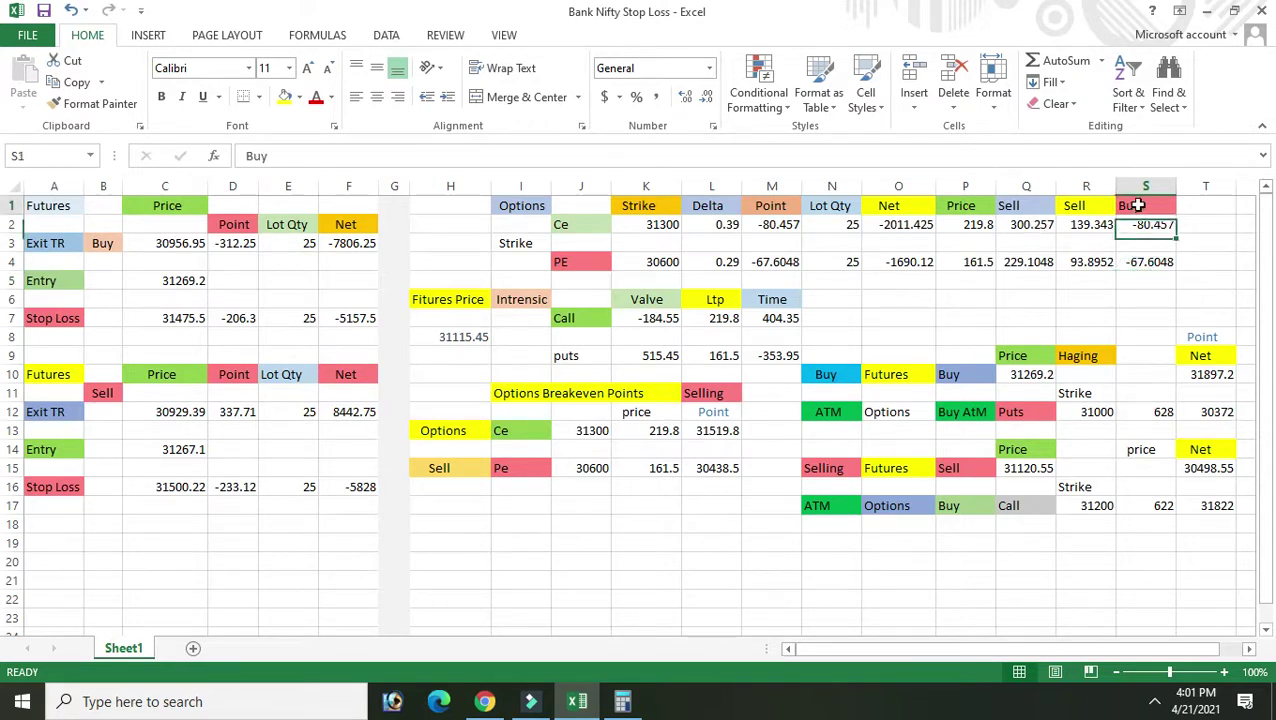
pyautogui.press('BackSpace')
pyautogui.write('NET')
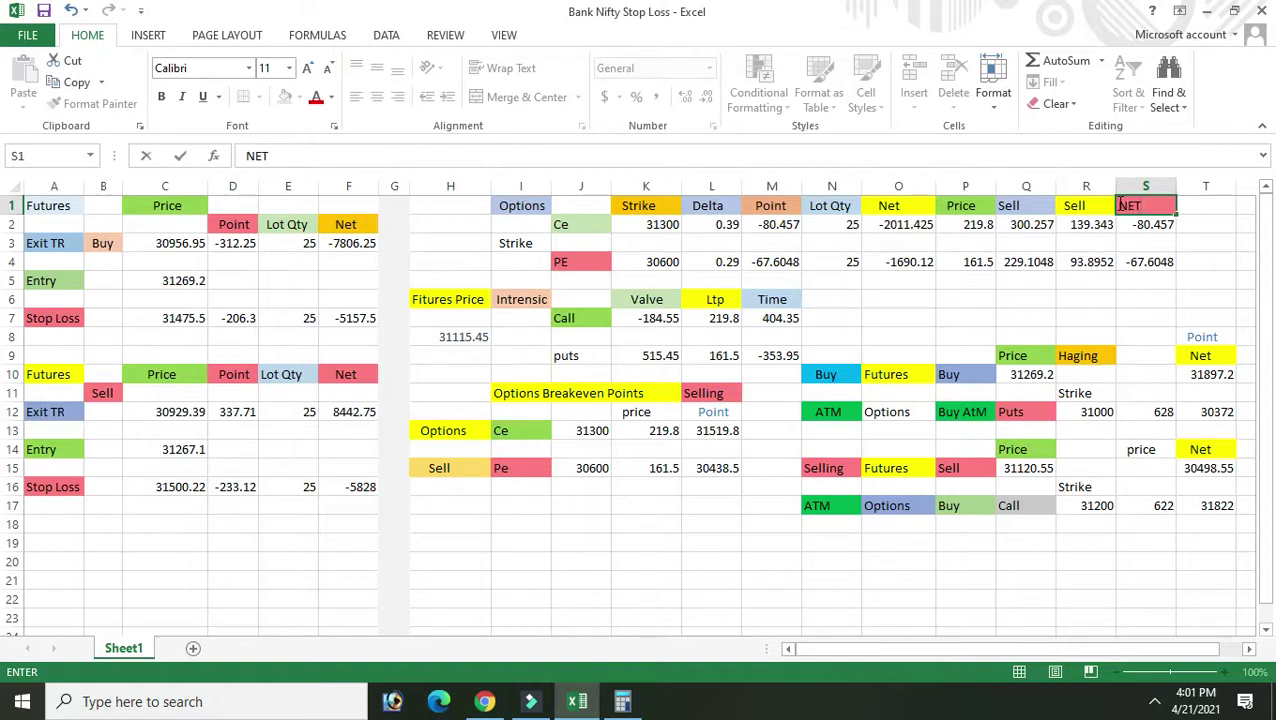
pyautogui.click(1119, 205)
pyautogui.click(1073, 205)
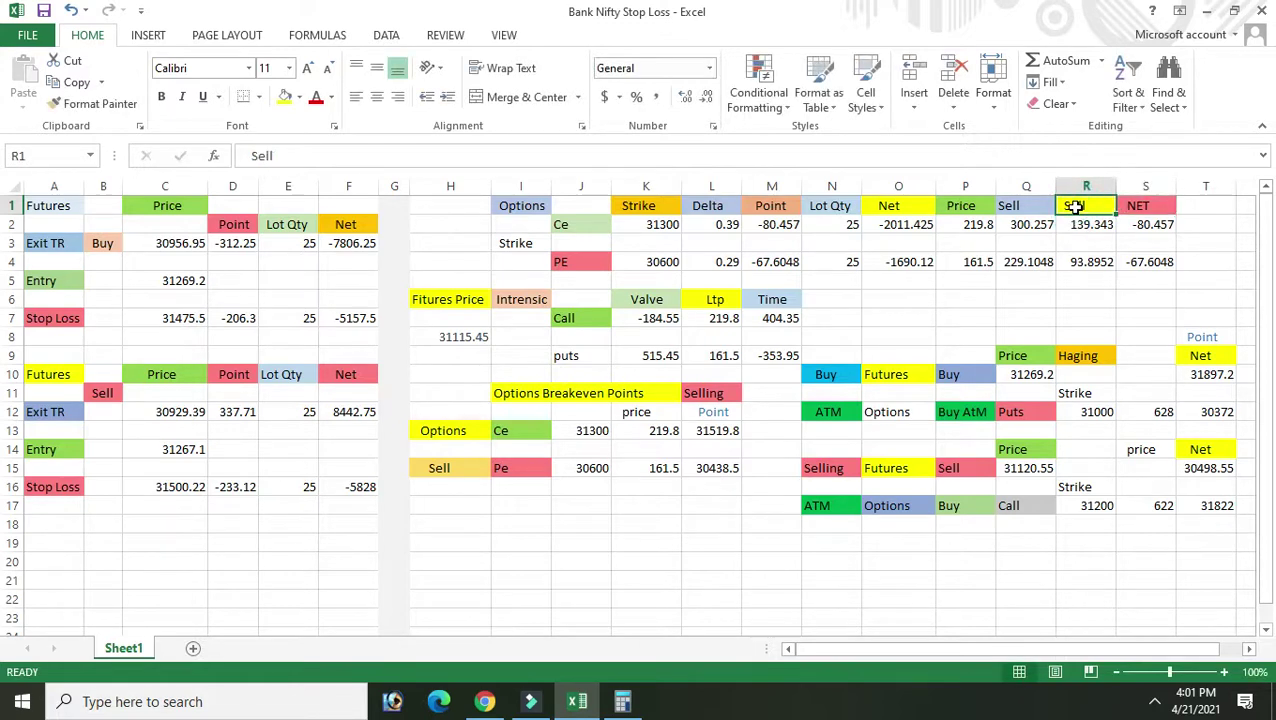
pyautogui.write('Buy')
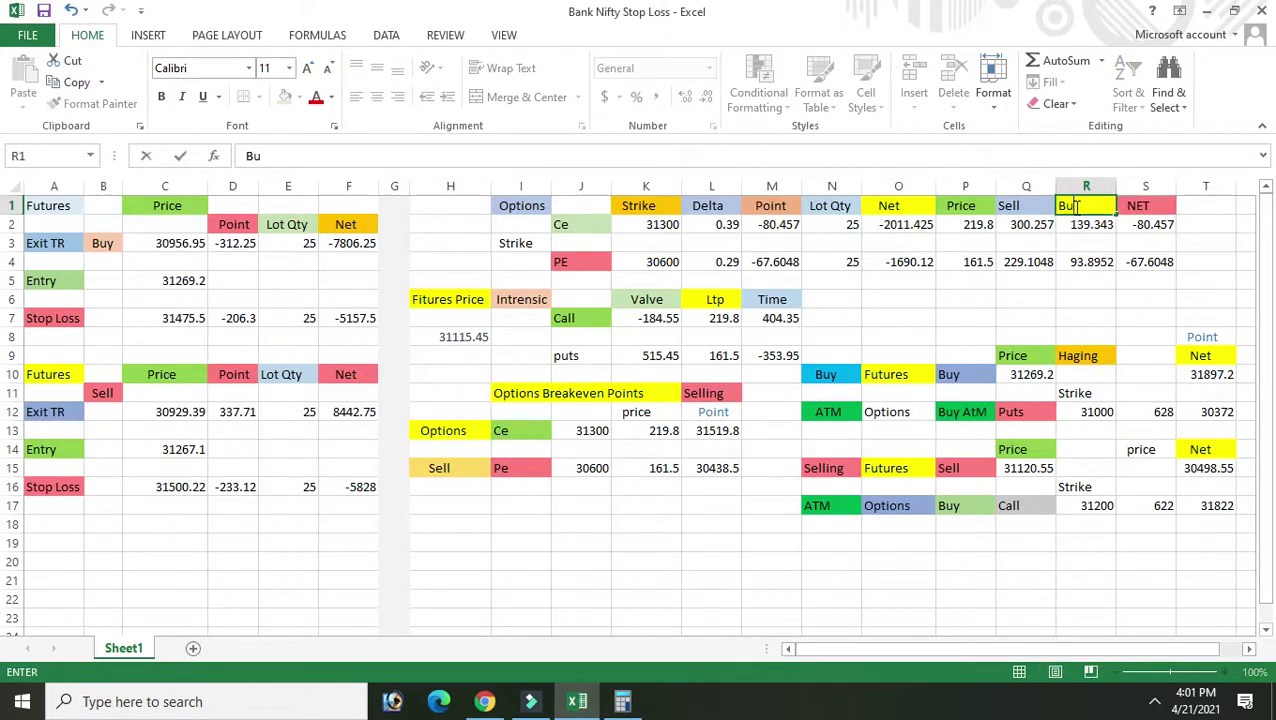
pyautogui.click(1139, 304)
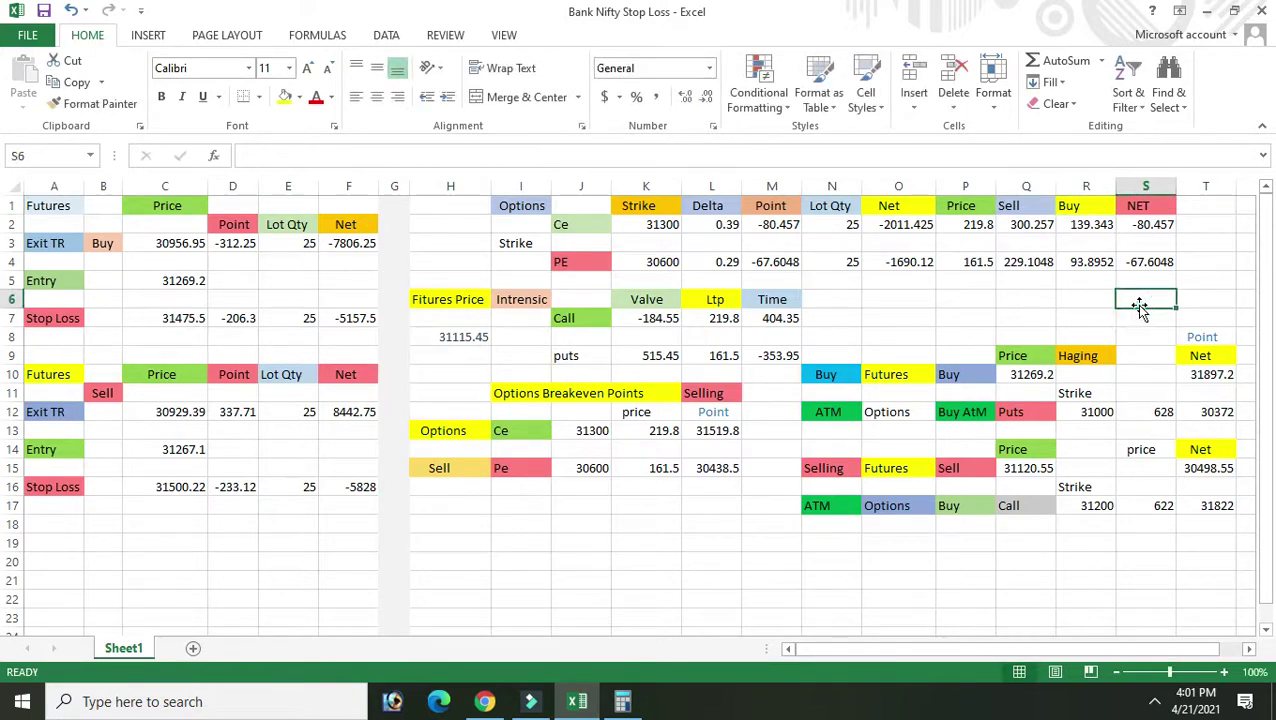
pyautogui.click(1065, 577)
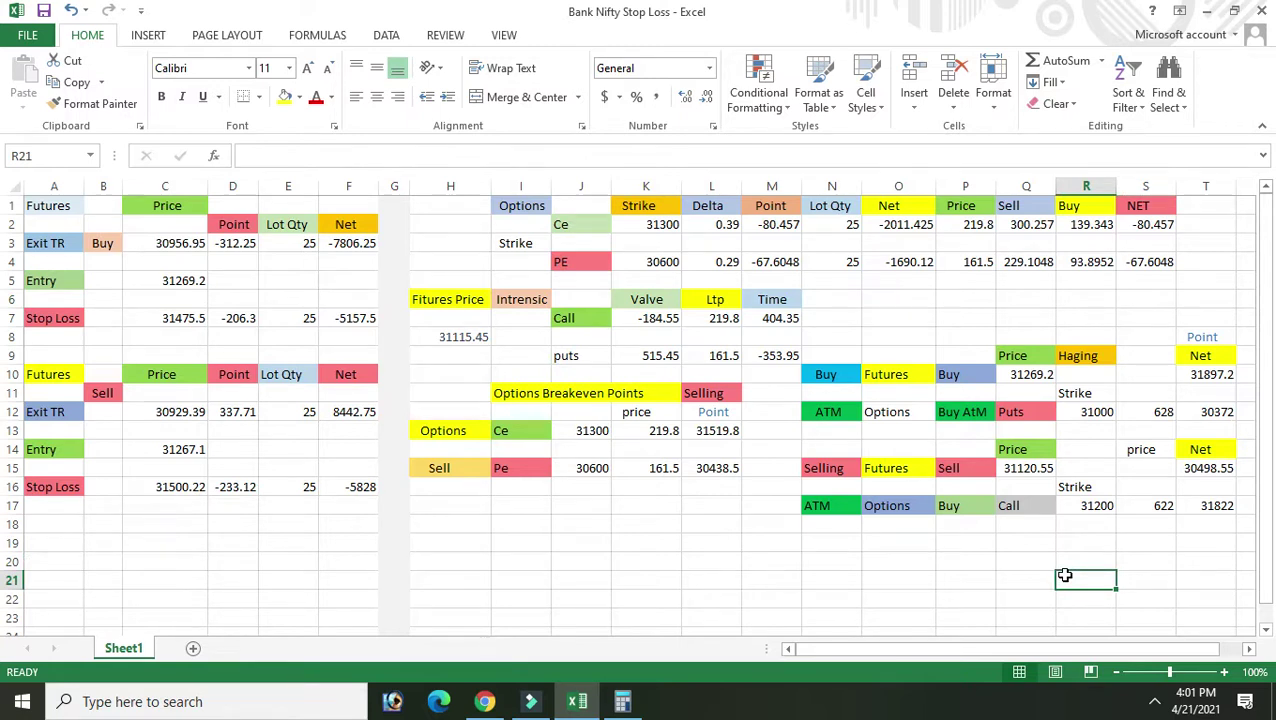
pyautogui.click(770, 229)
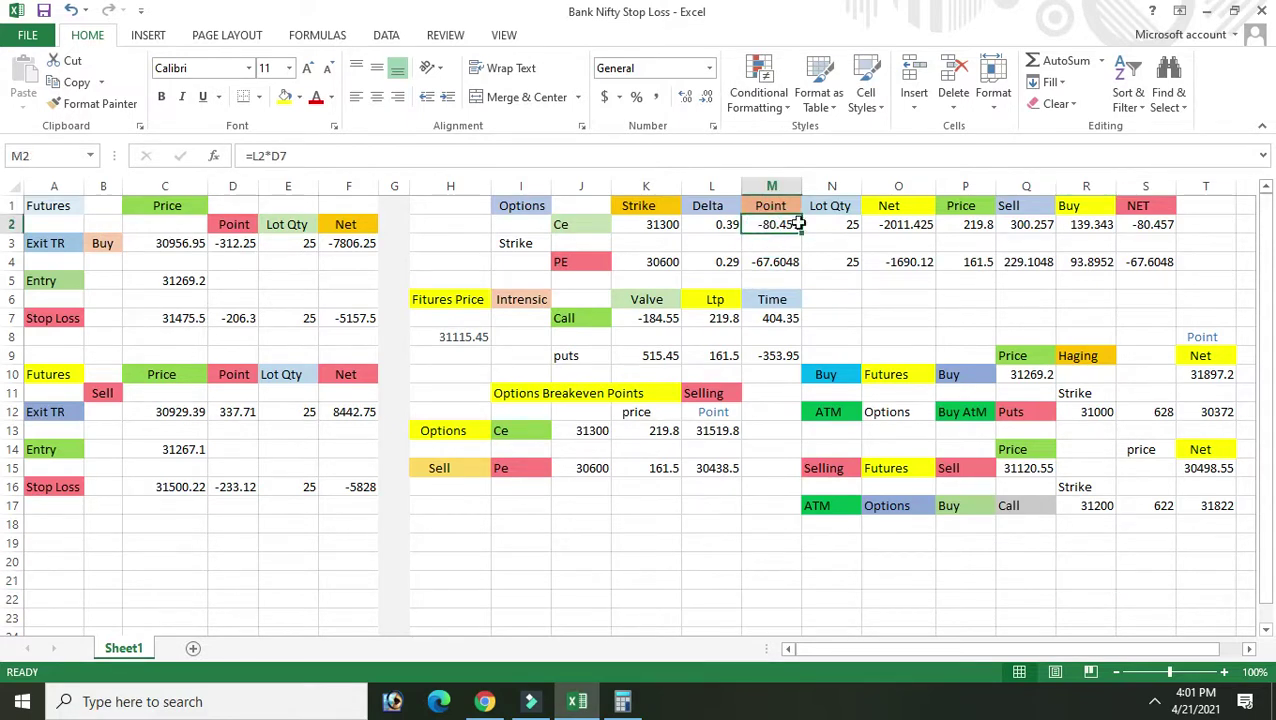
pyautogui.click(902, 226)
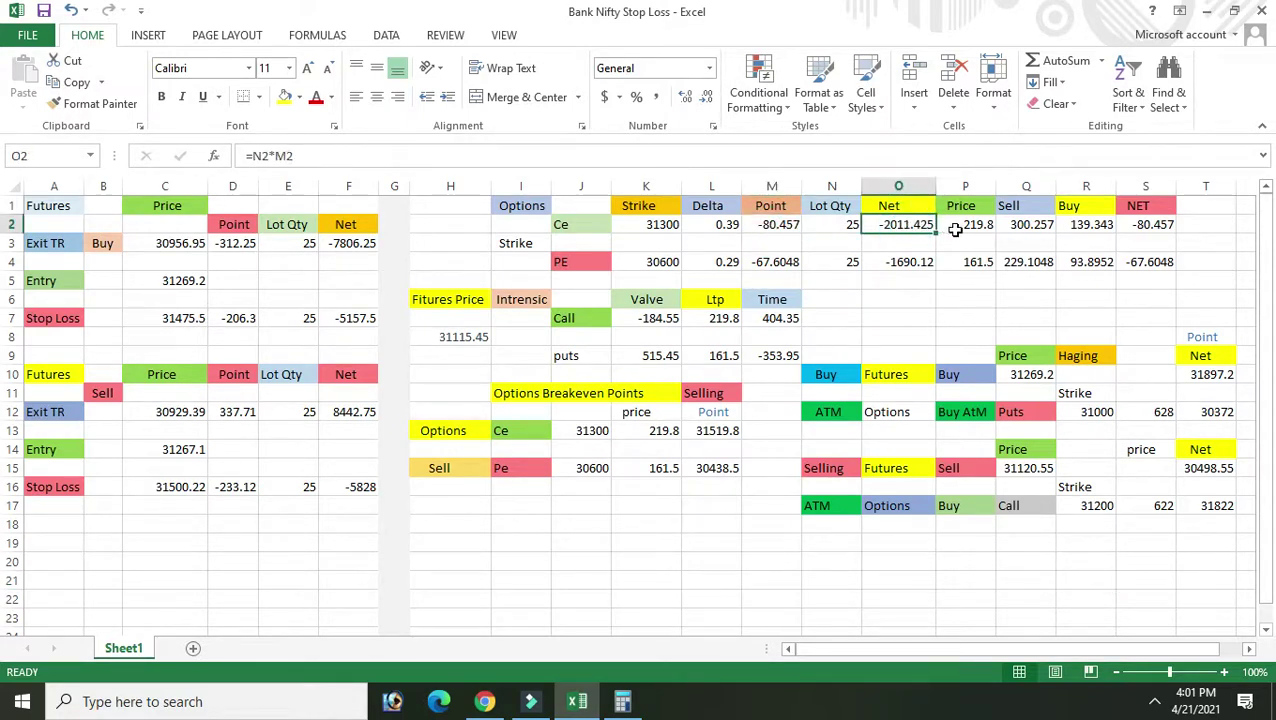
pyautogui.click(1200, 224)
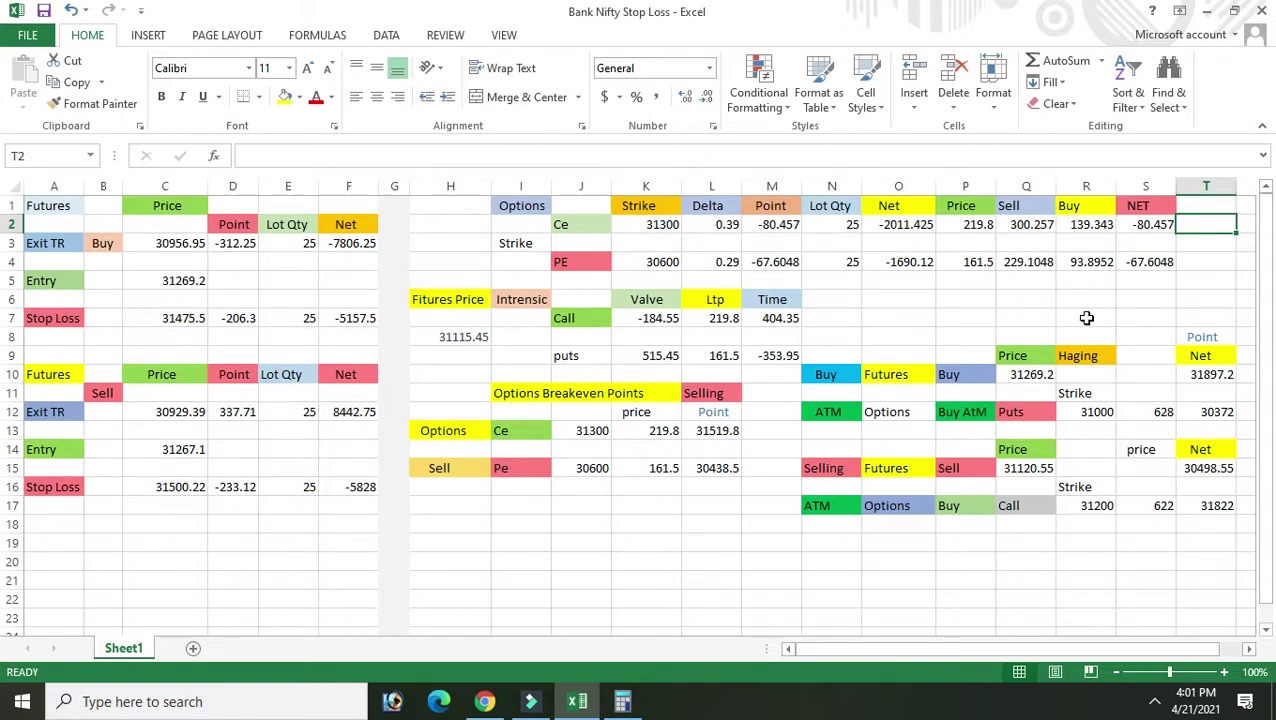
pyautogui.click(245, 320)
pyautogui.click(241, 246)
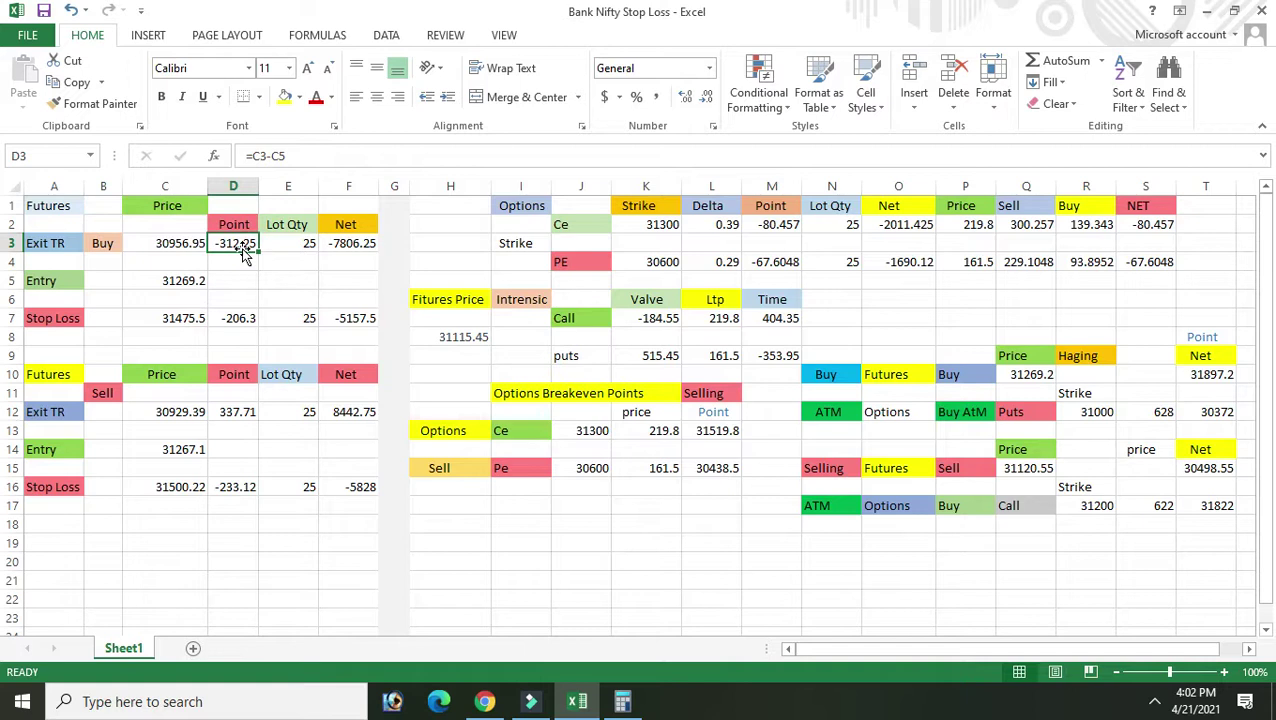
pyautogui.click(238, 318)
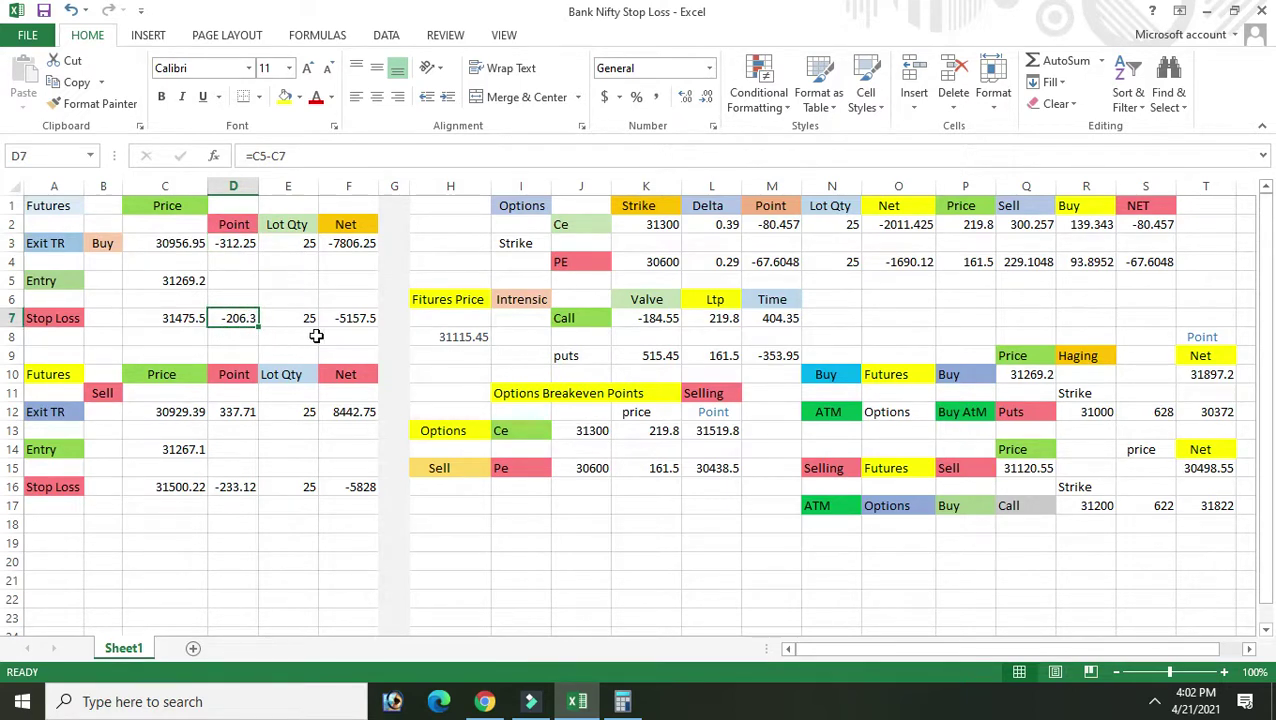
pyautogui.click(362, 318)
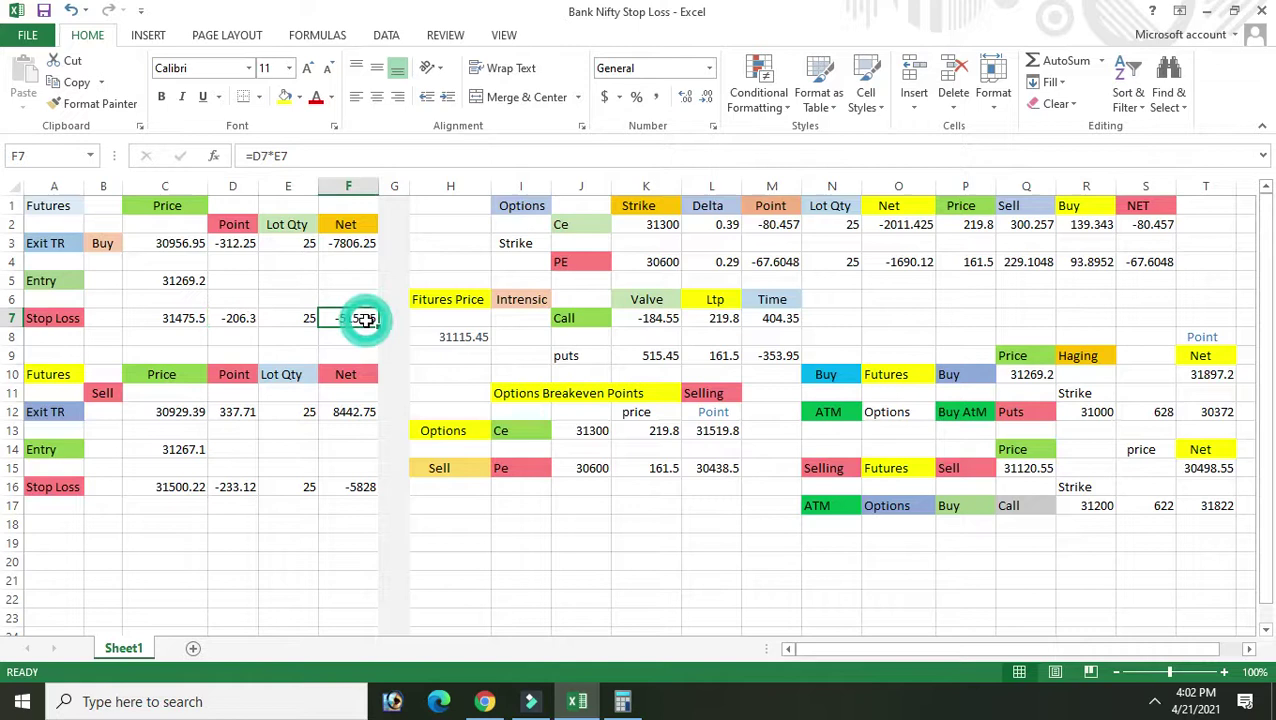
pyautogui.click(278, 337)
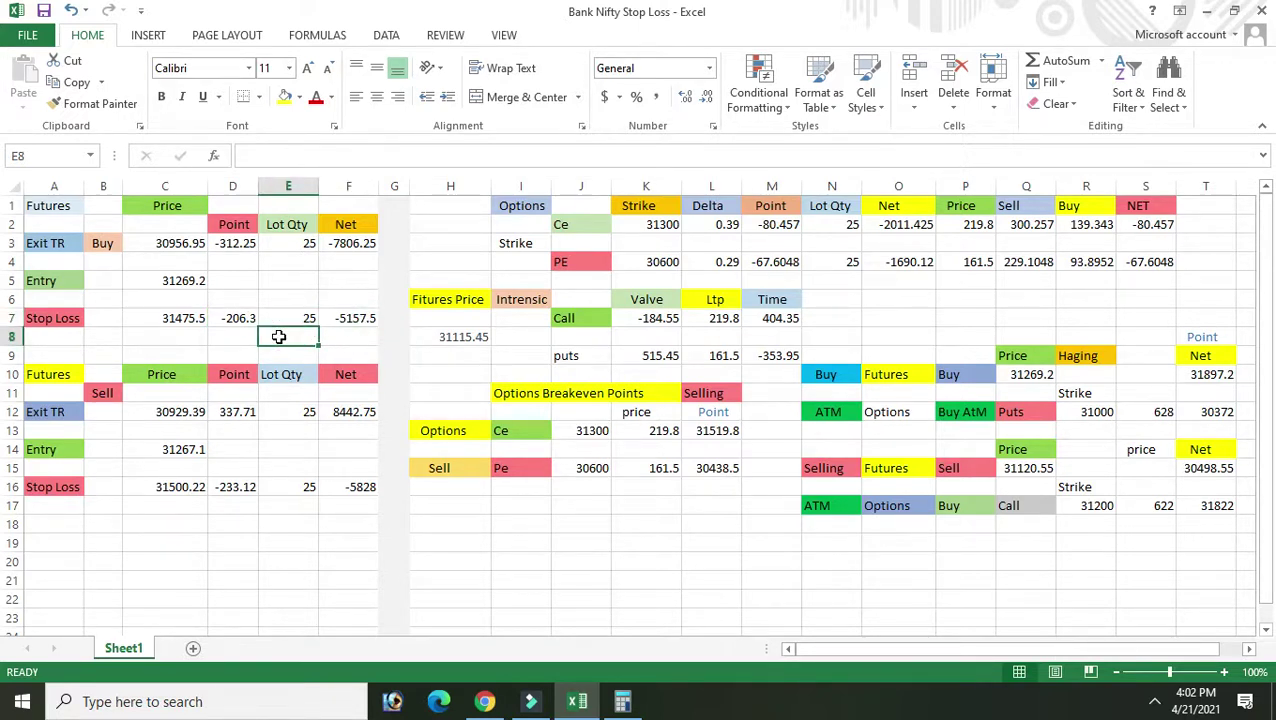
pyautogui.click(238, 318)
pyautogui.click(283, 287)
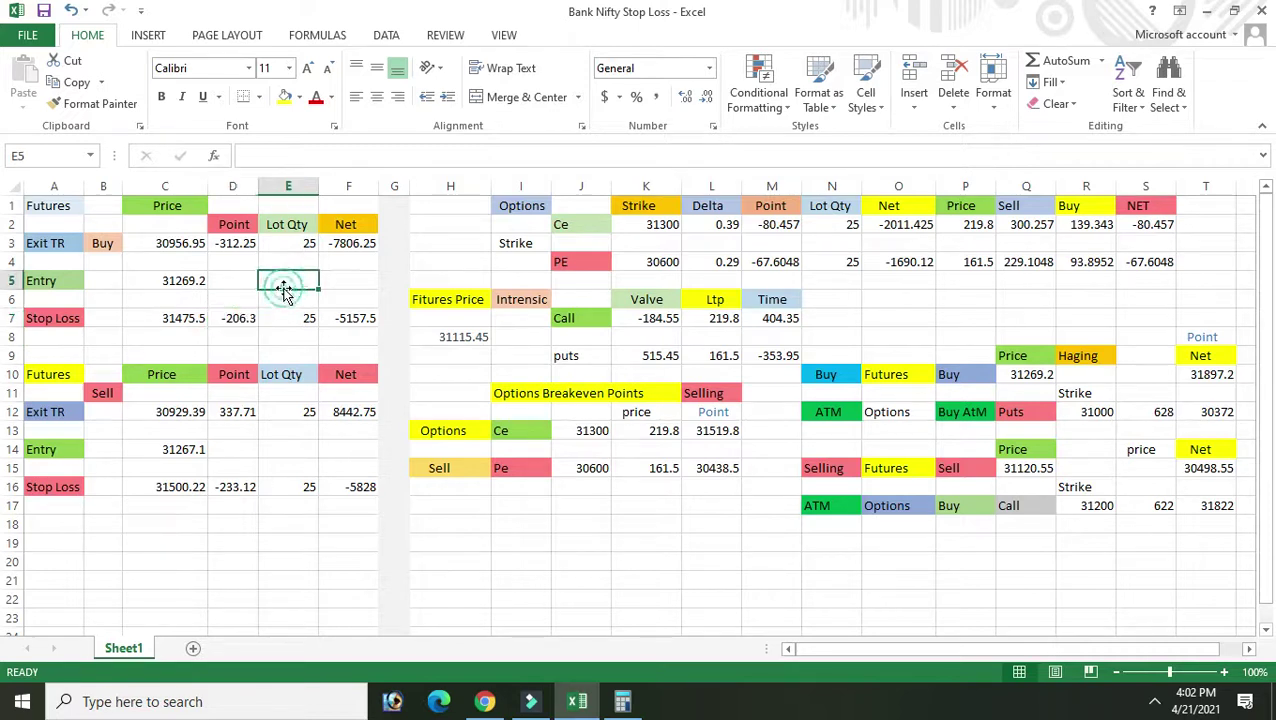
pyautogui.click(410, 543)
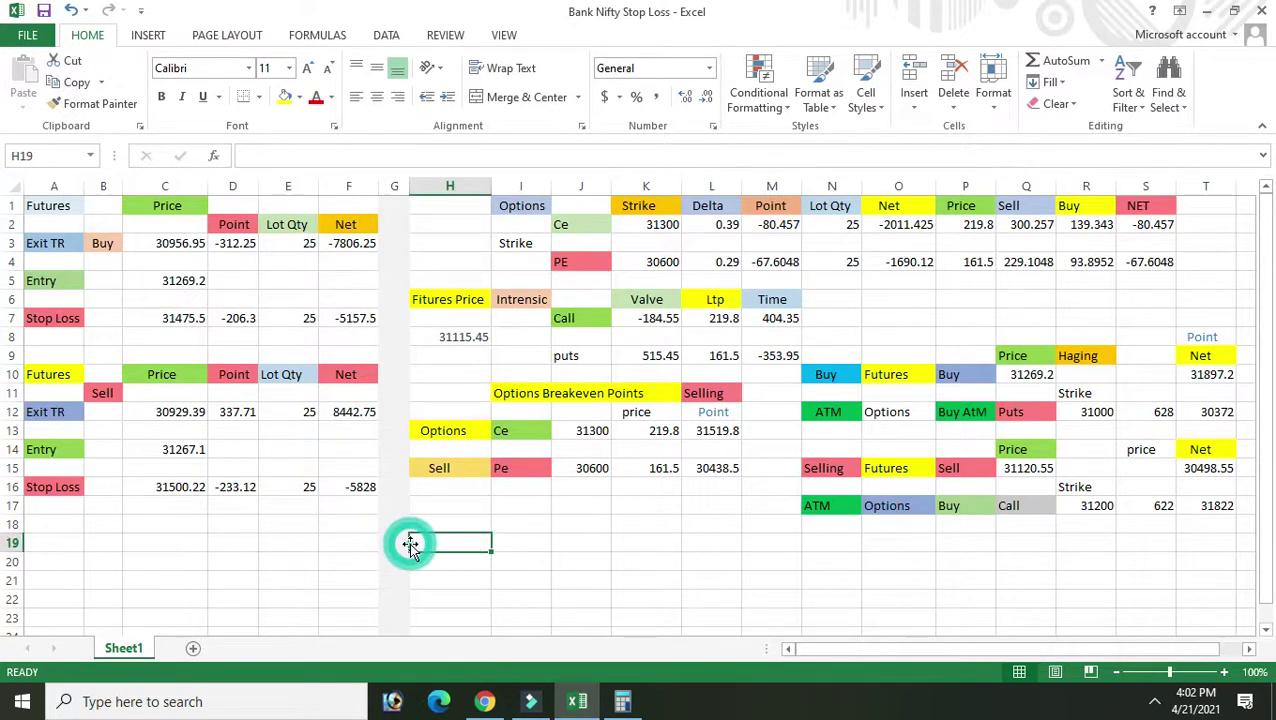
# Enter 150 in H19, then correct it to 100.
pyautogui.write('150')
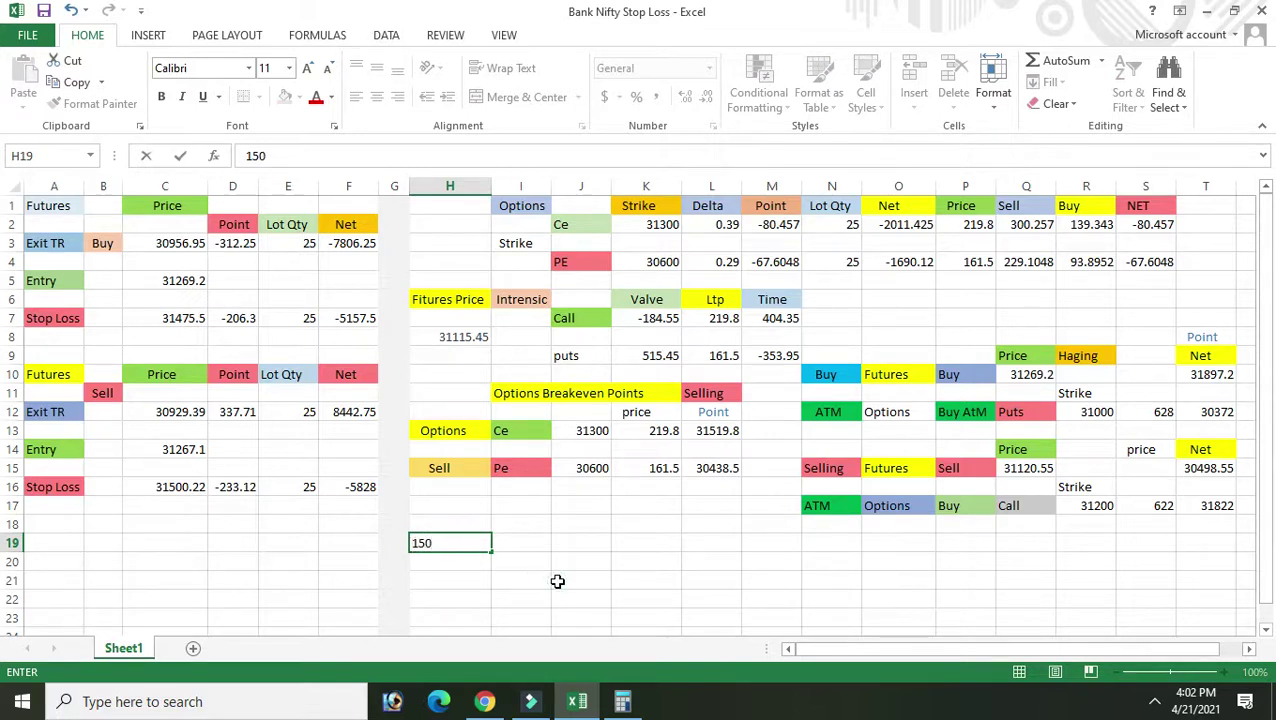
pyautogui.click(557, 581)
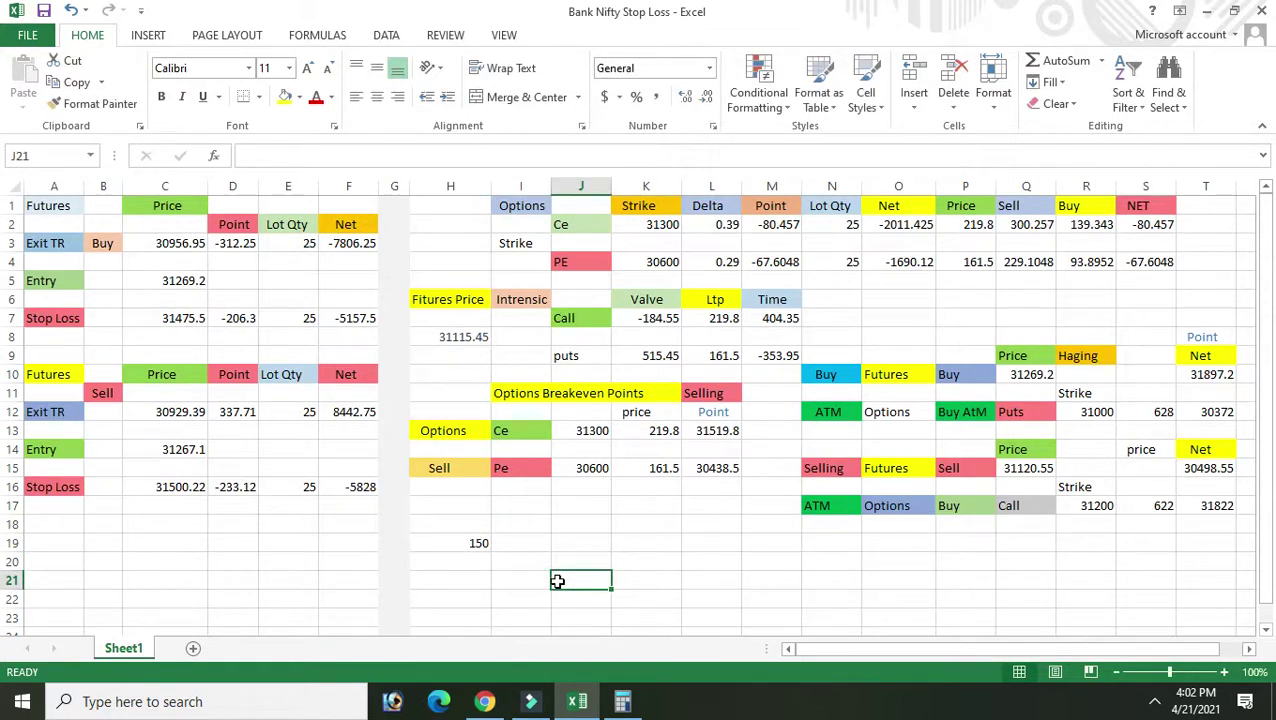
pyautogui.click(486, 543)
pyautogui.doubleClick(482, 543)
pyautogui.press('BackSpace')
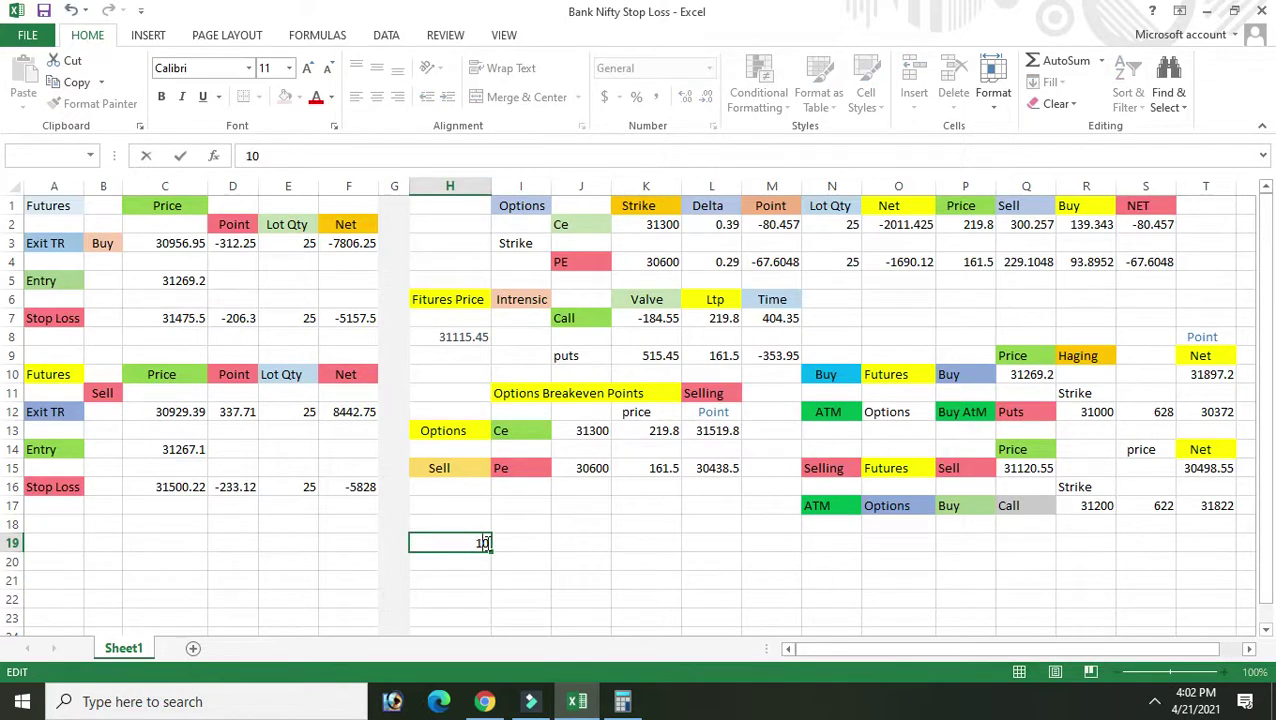
pyautogui.write('0')
pyautogui.click(527, 578)
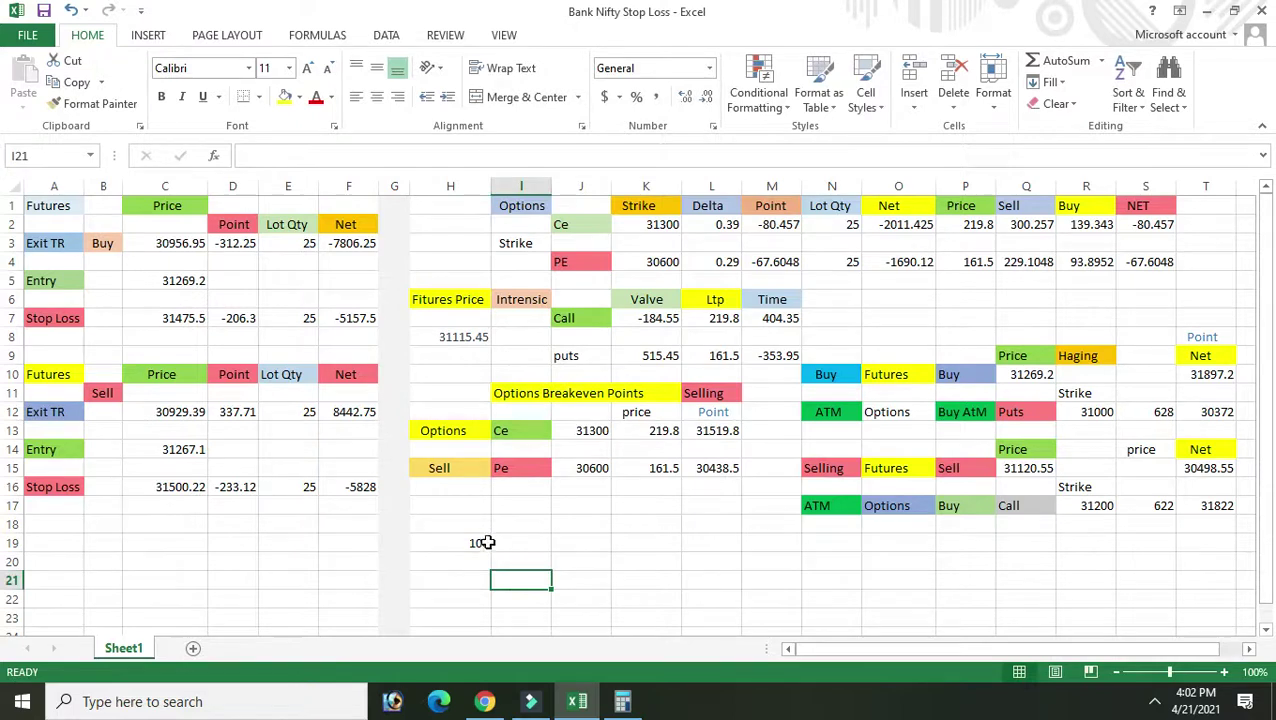
# Reselect H19 holding 100 and show the hidden system tray icons.
pyautogui.click(485, 543)
pyautogui.click(484, 542)
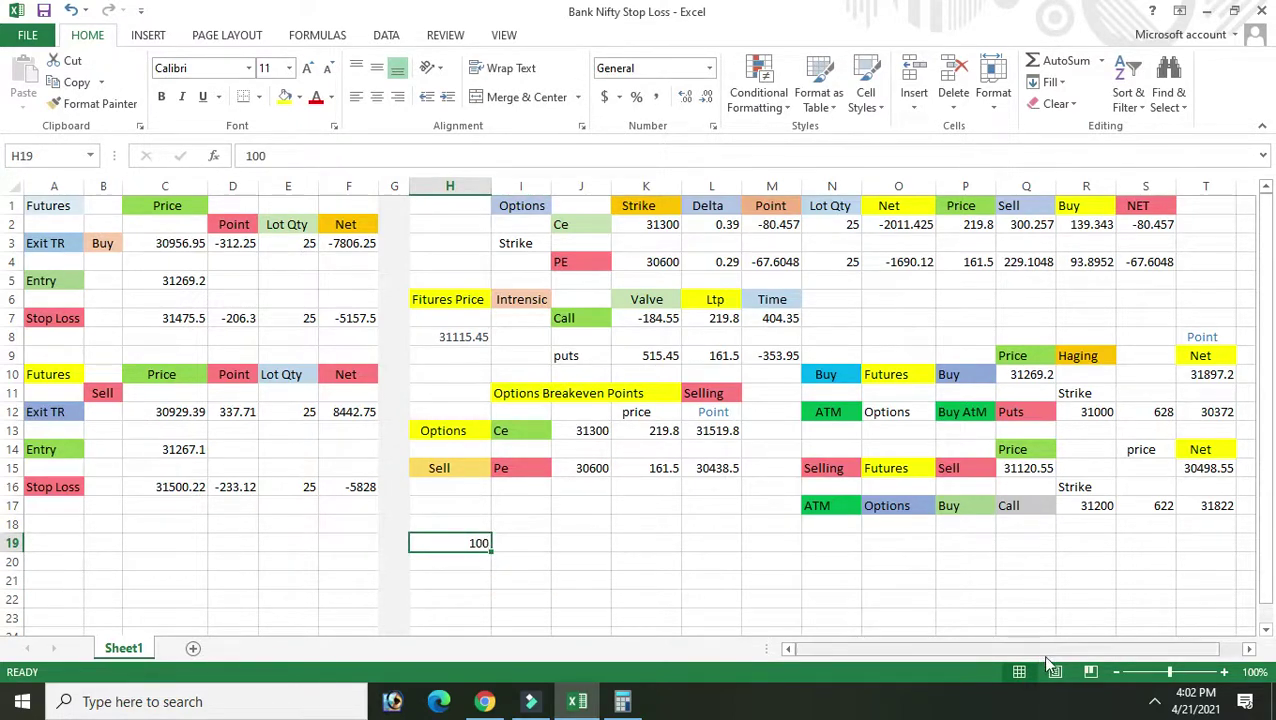
pyautogui.click(1152, 700)
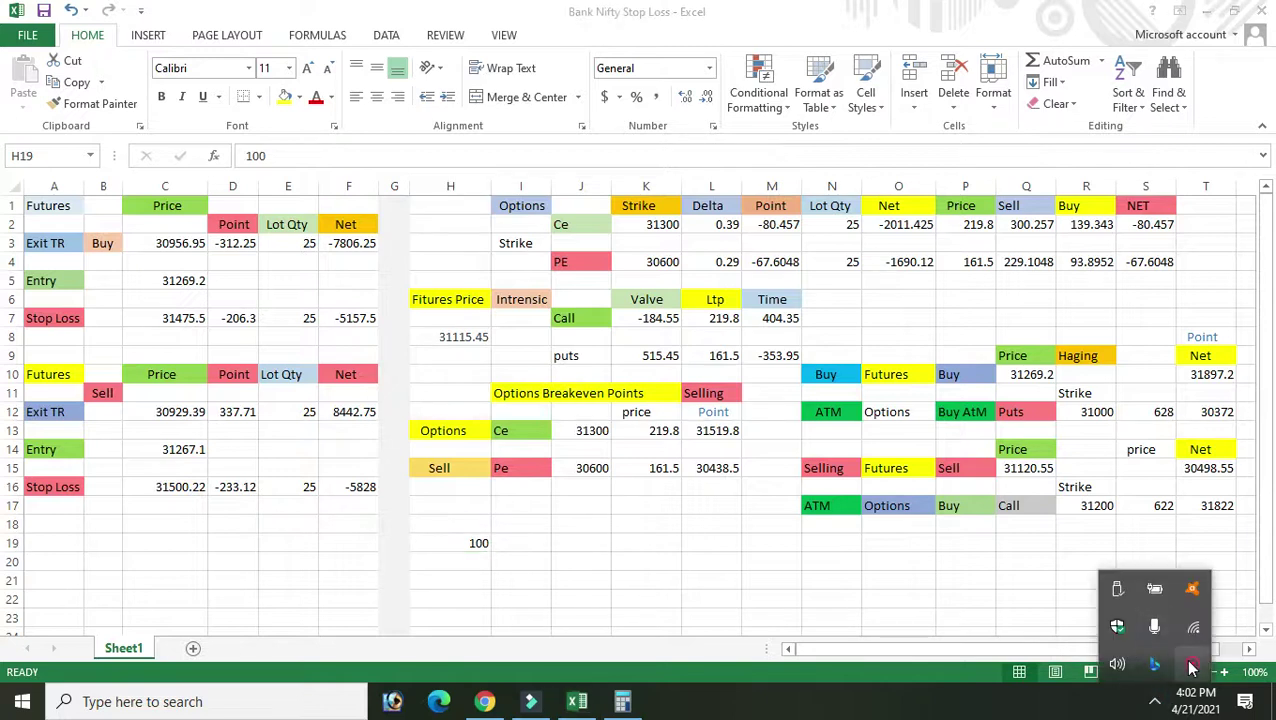